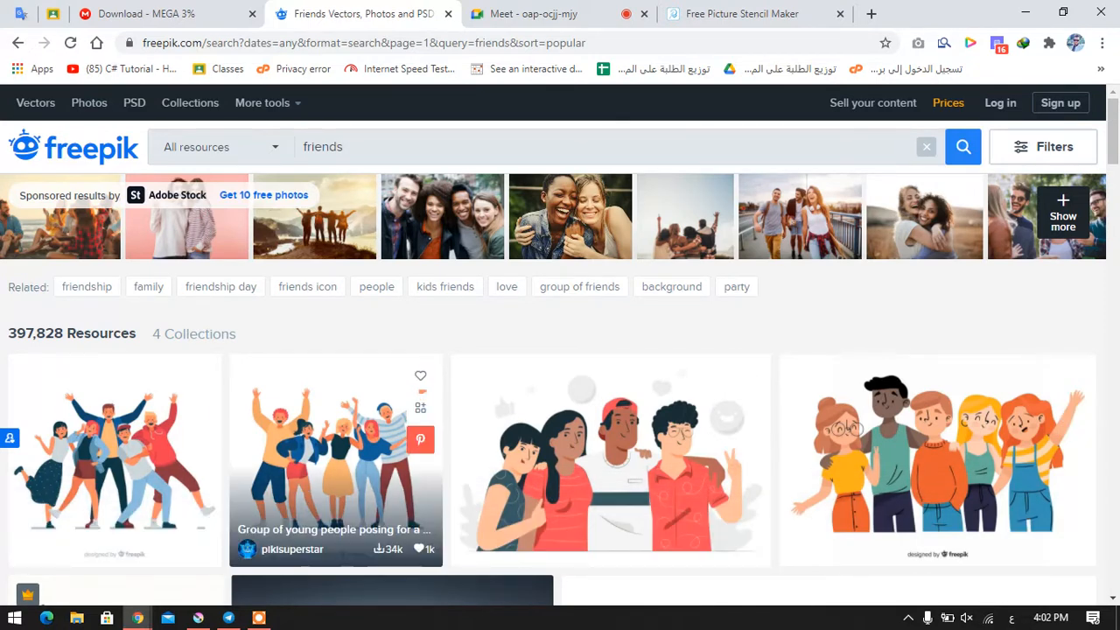
Step: Browse the Freepik search results for friends to see the available illustrations
{"action": "scroll", "coordinate": [350, 437], "scroll_direction": "down", "scroll_amount": 3}
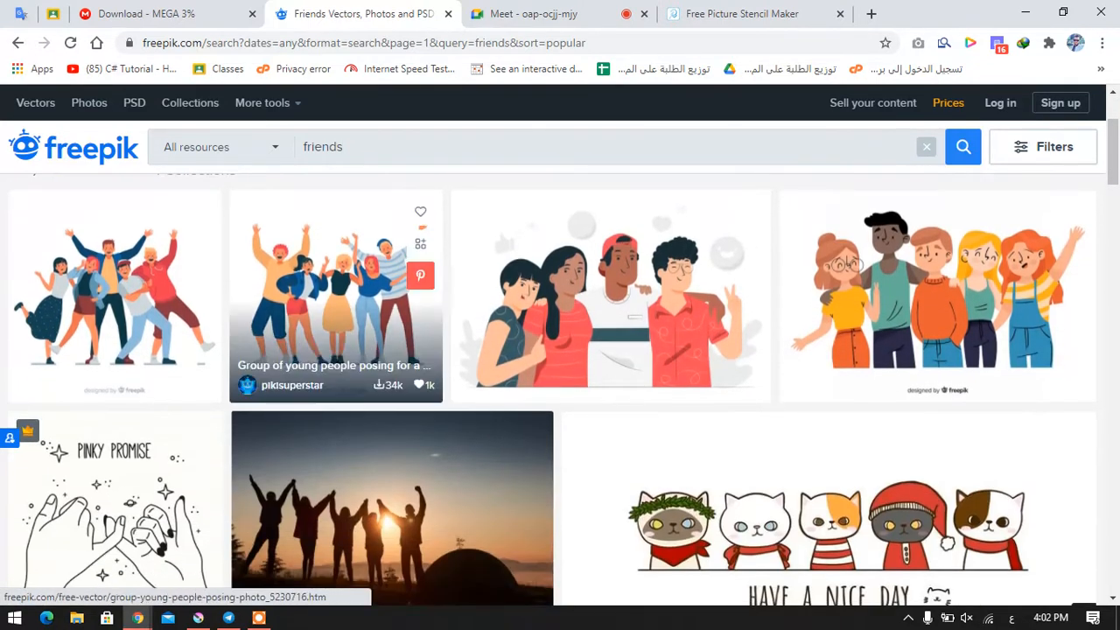
{"action": "scroll", "coordinate": [392, 437], "scroll_direction": "down", "scroll_amount": 8}
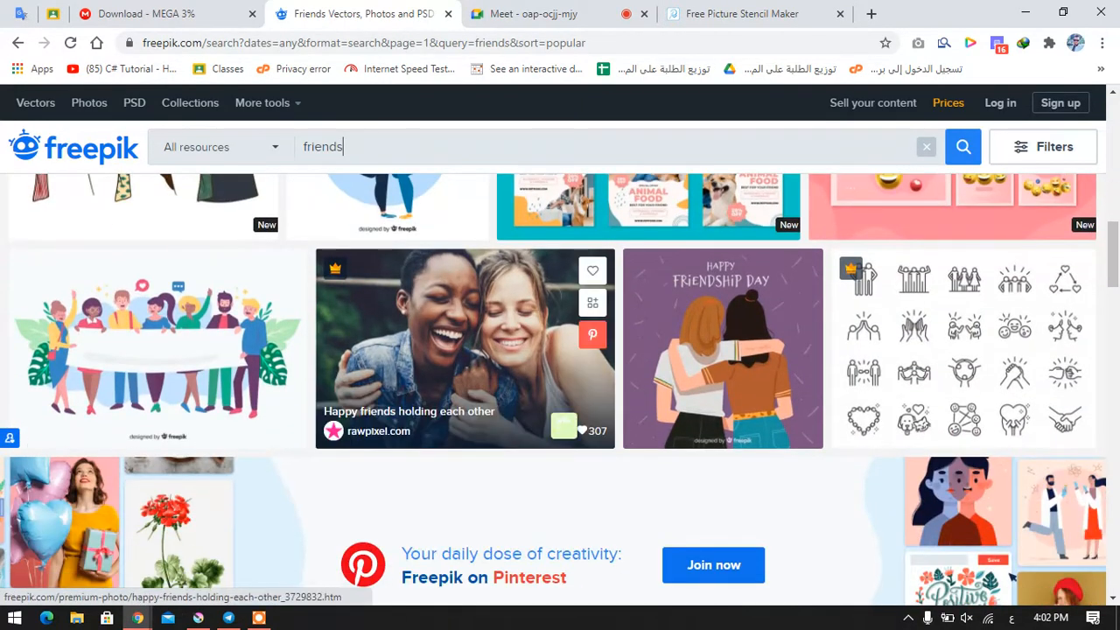
{"action": "mouse_move", "coordinate": [563, 426]}
{"action": "scroll", "coordinate": [561, 394], "scroll_direction": "down", "scroll_amount": 3}
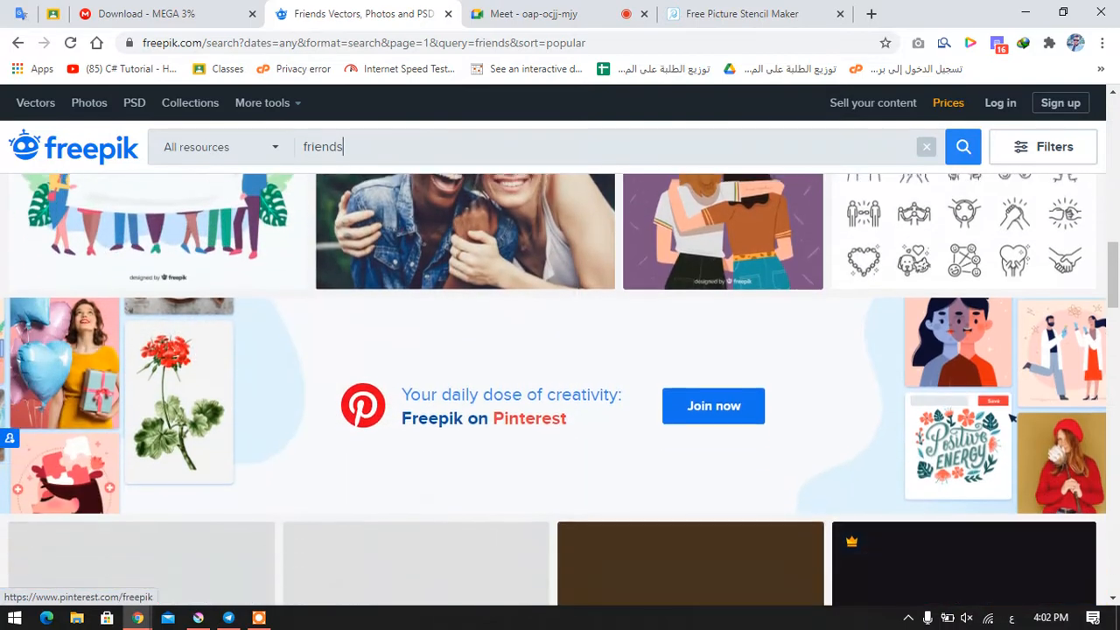
{"action": "scroll", "coordinate": [560, 393], "scroll_direction": "up", "scroll_amount": 4}
{"action": "scroll", "coordinate": [722, 429], "scroll_direction": "up", "scroll_amount": 5}
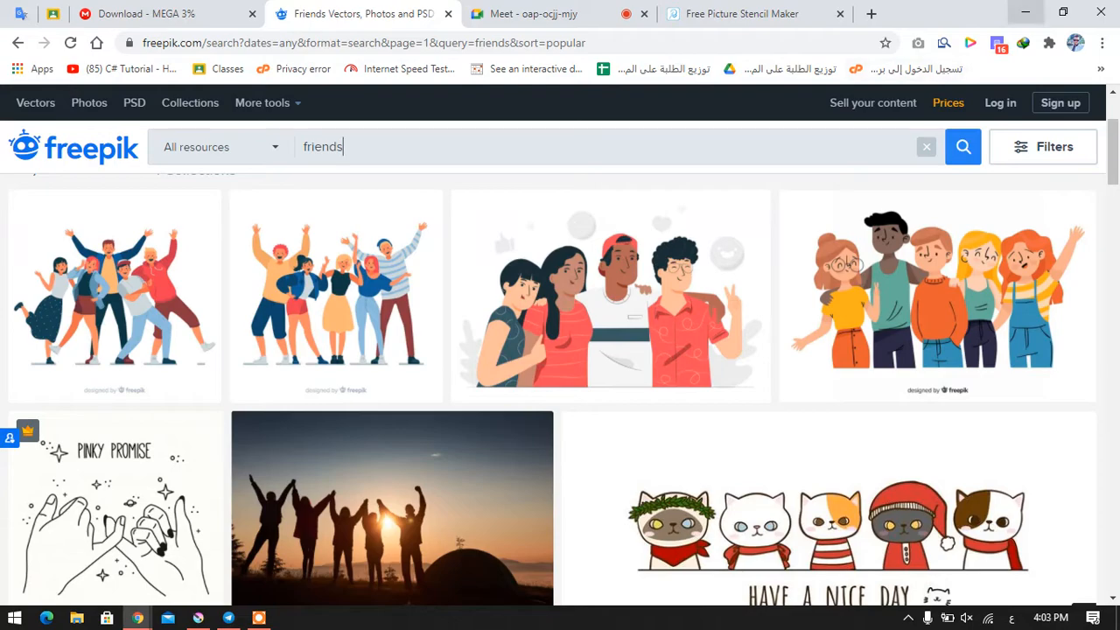
Step: View Untitled.png from the desktop, flip back through the neighbouring images, and close the viewer
{"action": "left_click", "coordinate": [1026, 12]}
{"action": "left_click", "coordinate": [1026, 7]}
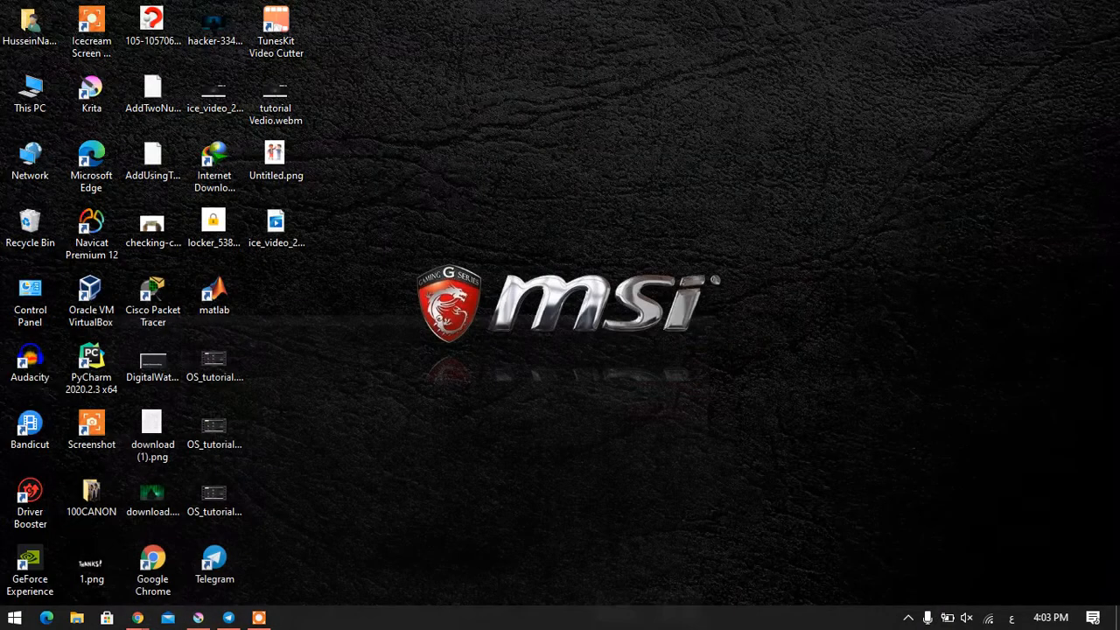
{"action": "double_click", "coordinate": [276, 160]}
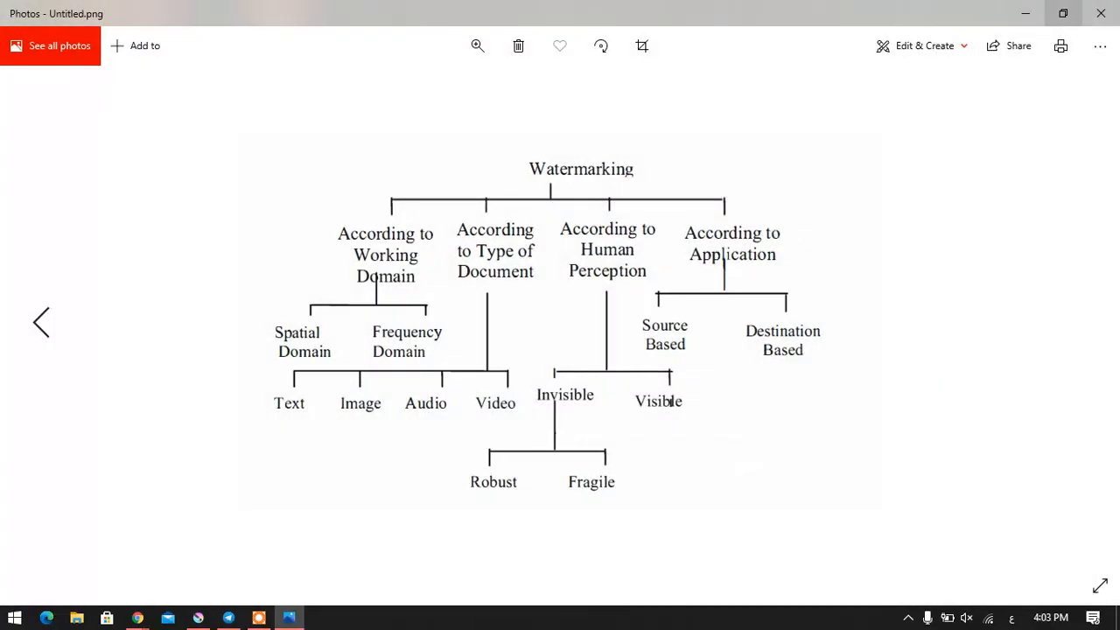
{"action": "left_click", "coordinate": [1101, 13]}
{"action": "key", "text": "Return"}
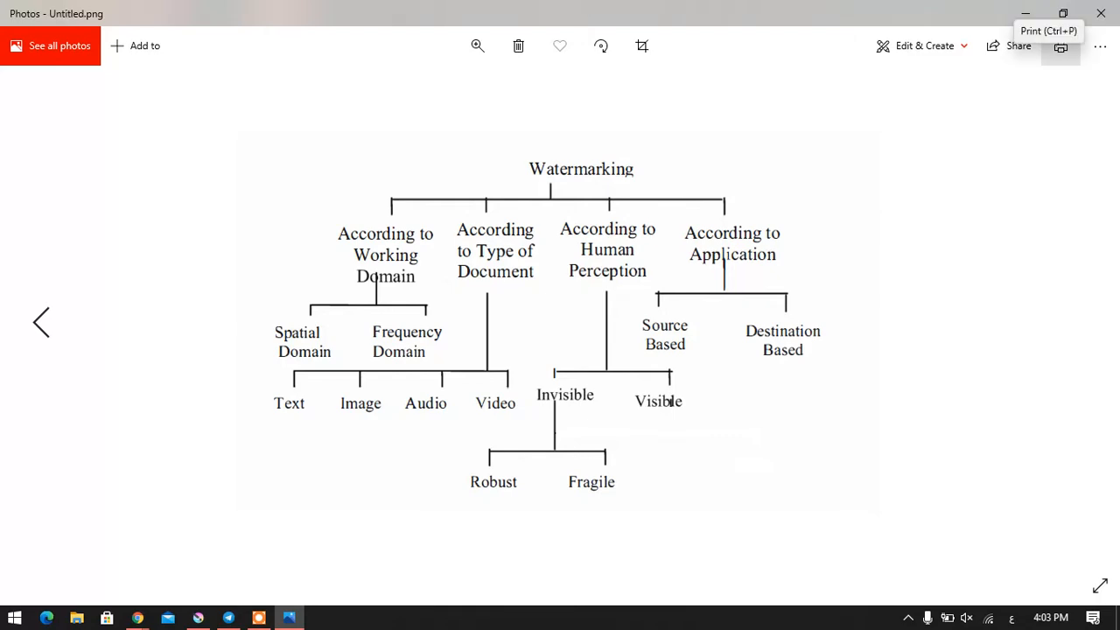
{"action": "key", "text": "Left"}
{"action": "key", "text": "Left"}
{"action": "key", "text": "Left"}
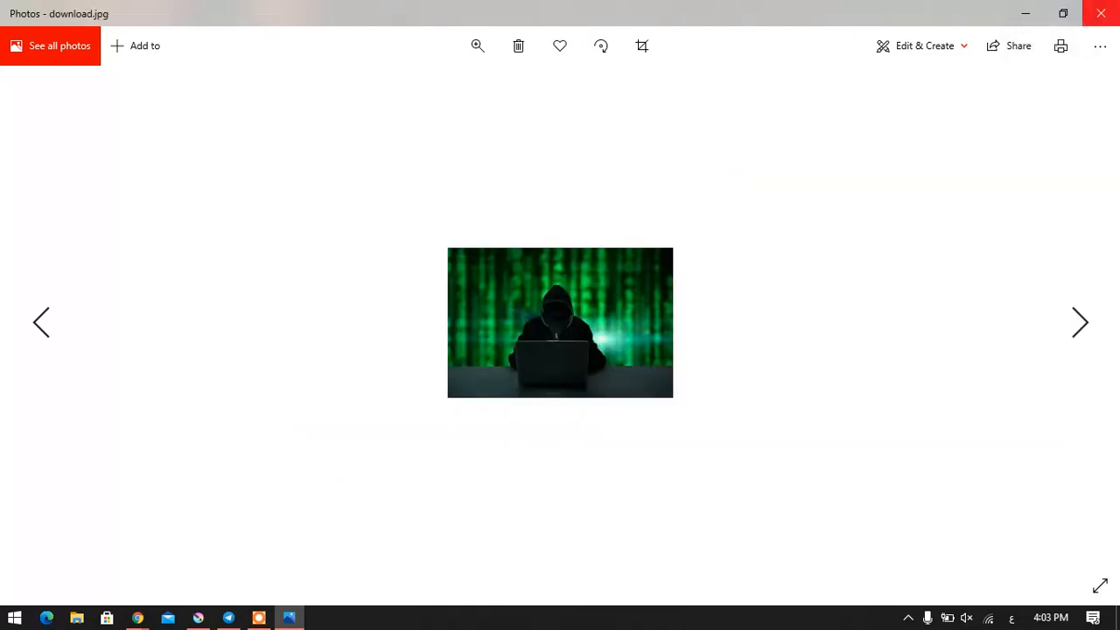
{"action": "left_click", "coordinate": [1101, 14]}
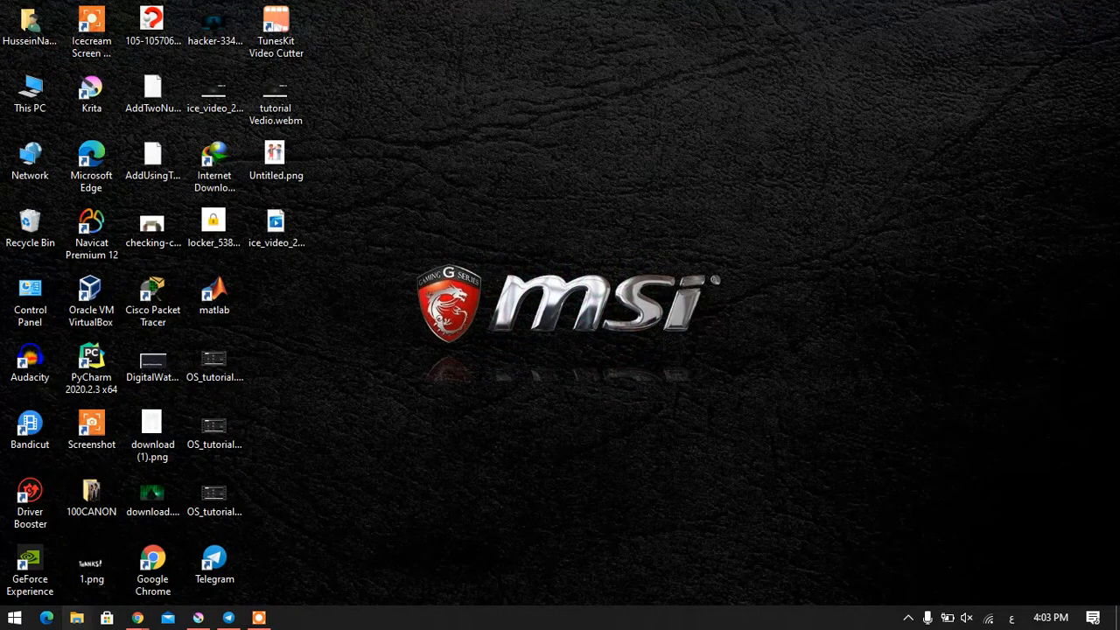
Step: Open the Downloads folder in File Explorer, check its Documents subfolder, and return to Downloads
{"action": "left_click", "coordinate": [76, 617]}
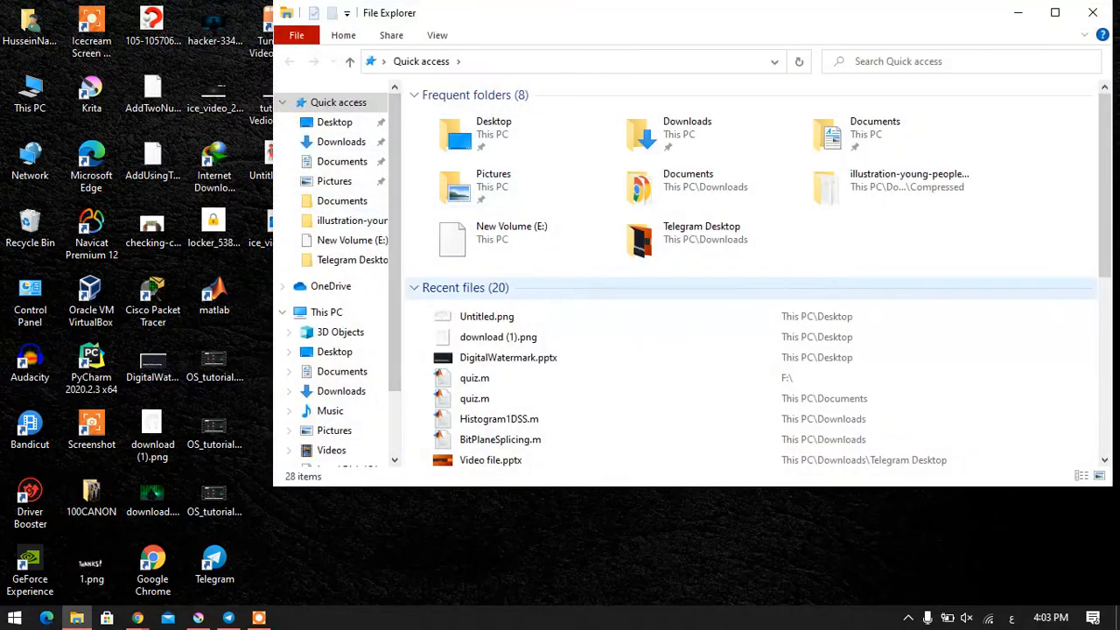
{"action": "left_click", "coordinate": [341, 142]}
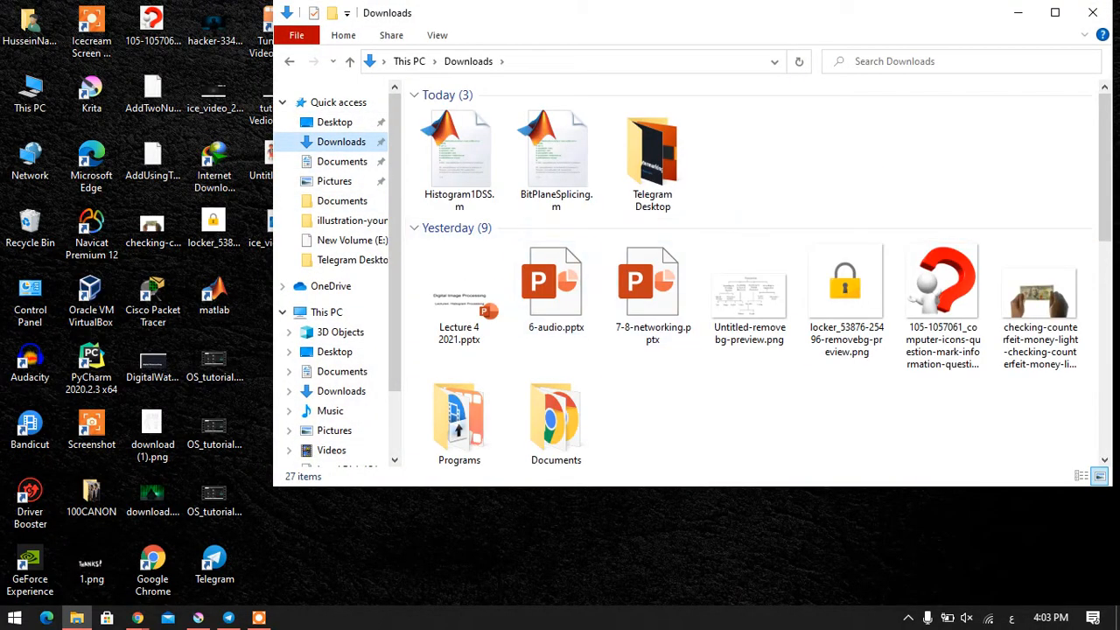
{"action": "left_click", "coordinate": [557, 420]}
{"action": "double_click", "coordinate": [556, 420]}
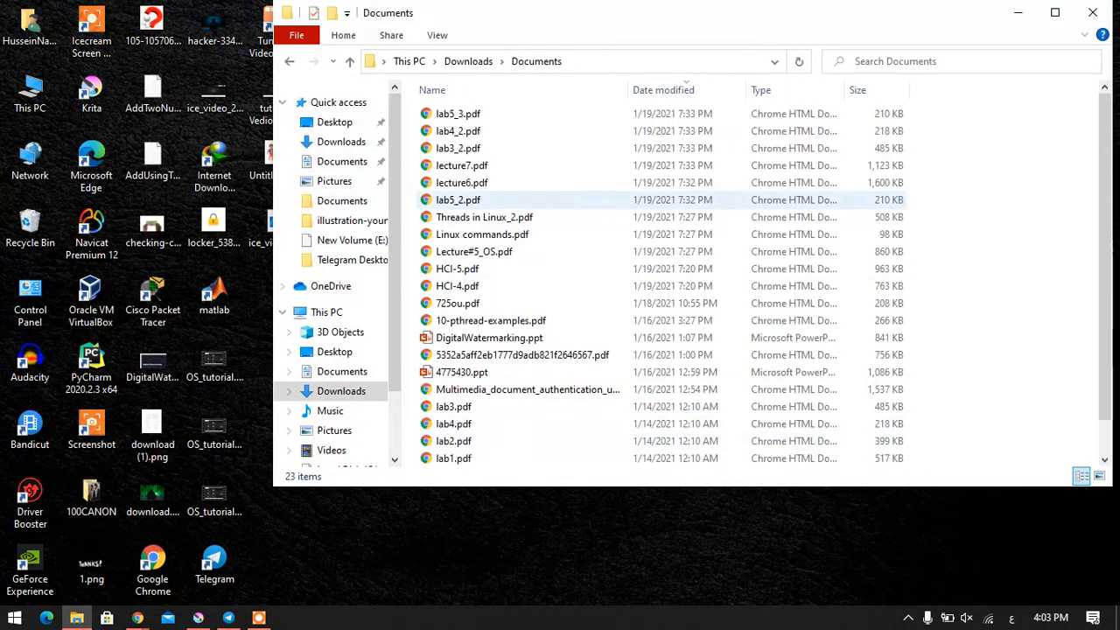
{"action": "scroll", "coordinate": [542, 185], "scroll_direction": "down", "scroll_amount": 2}
{"action": "left_click", "coordinate": [290, 61]}
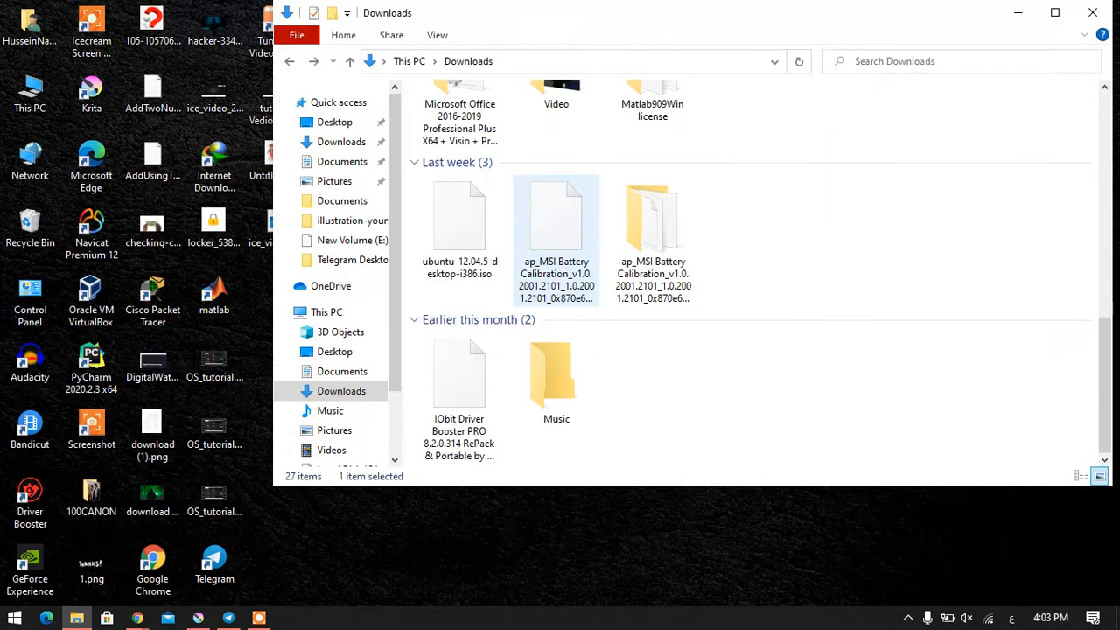
{"action": "scroll", "coordinate": [656, 292], "scroll_direction": "up", "scroll_amount": 2}
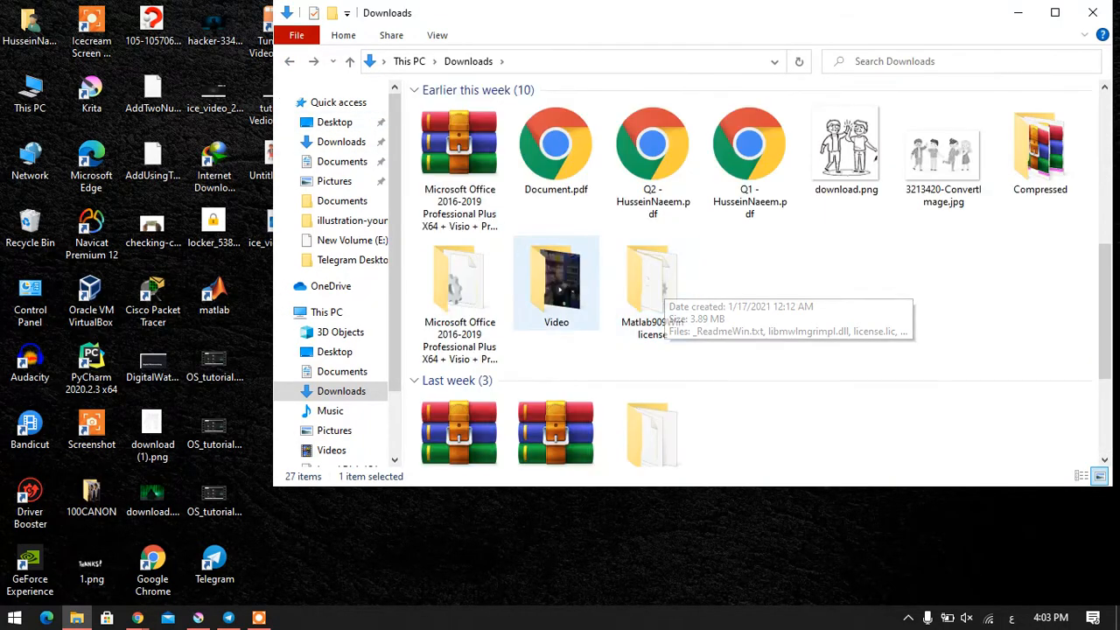
Step: Open the illustration-young-people-giving-high-five-pack folder inside Compressed and view 3213420.jpg
{"action": "double_click", "coordinate": [1040, 147]}
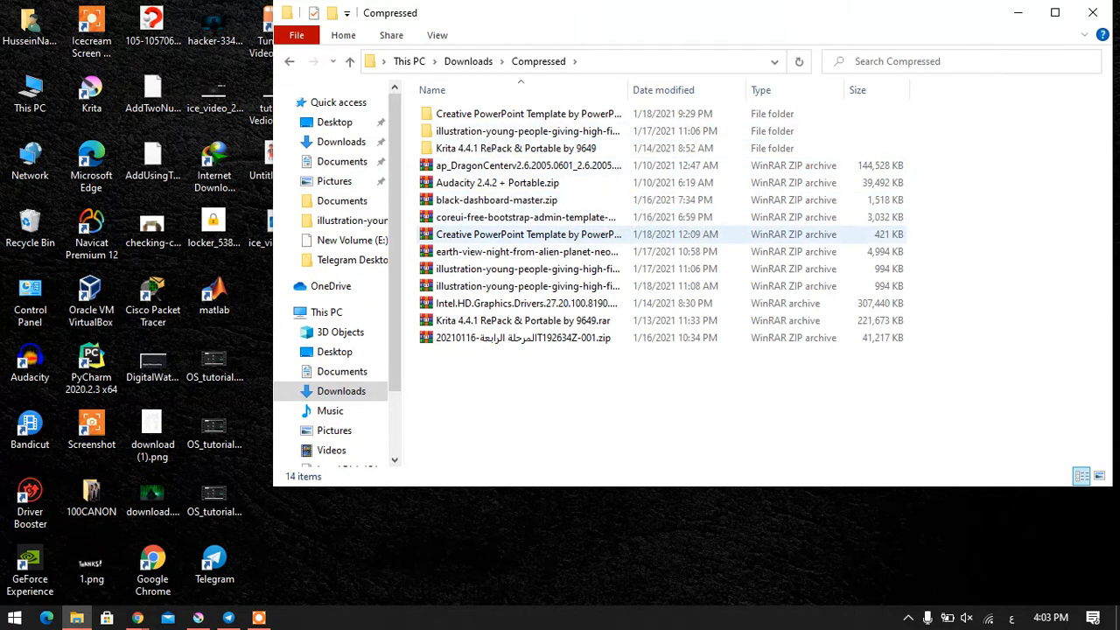
{"action": "double_click", "coordinate": [528, 131]}
{"action": "double_click", "coordinate": [634, 136]}
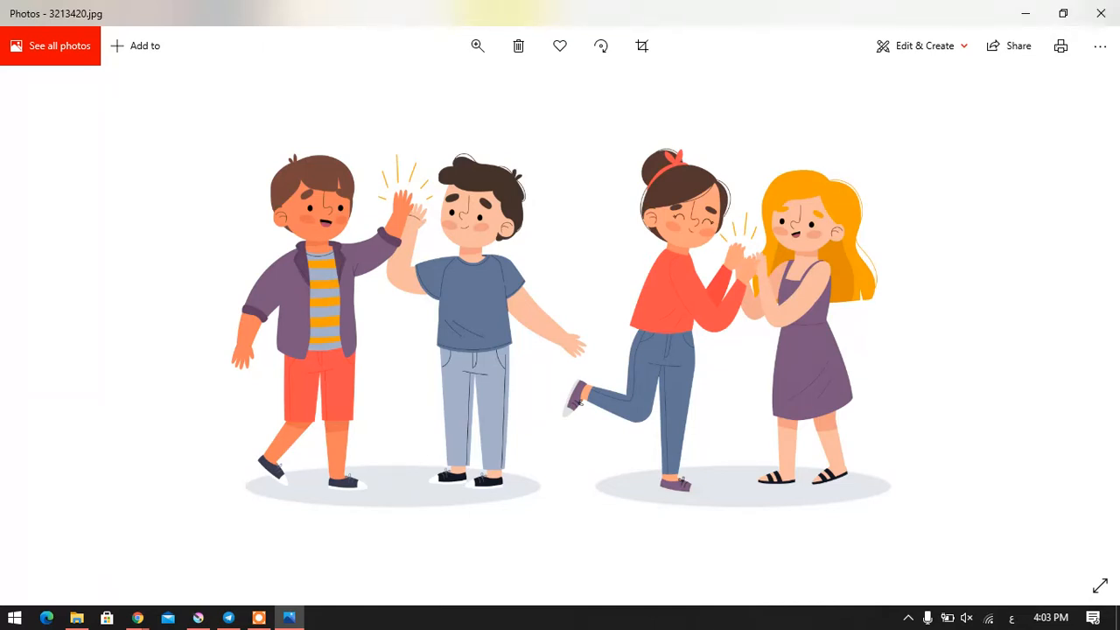
{"action": "right_click", "coordinate": [576, 243]}
{"action": "left_click", "coordinate": [1101, 13]}
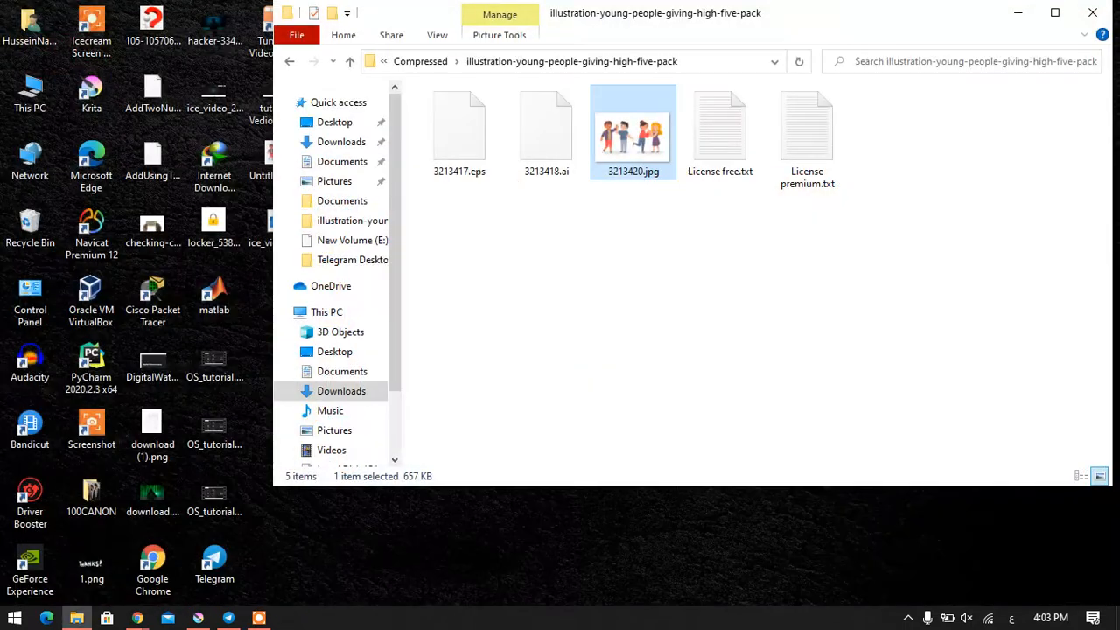
Step: Open 3213420.jpg in Paint, reduce the canvas to the two boys at about 1552 × 1968 px, save it and close Paint
{"action": "right_click", "coordinate": [632, 147]}
{"action": "left_click", "coordinate": [668, 154]}
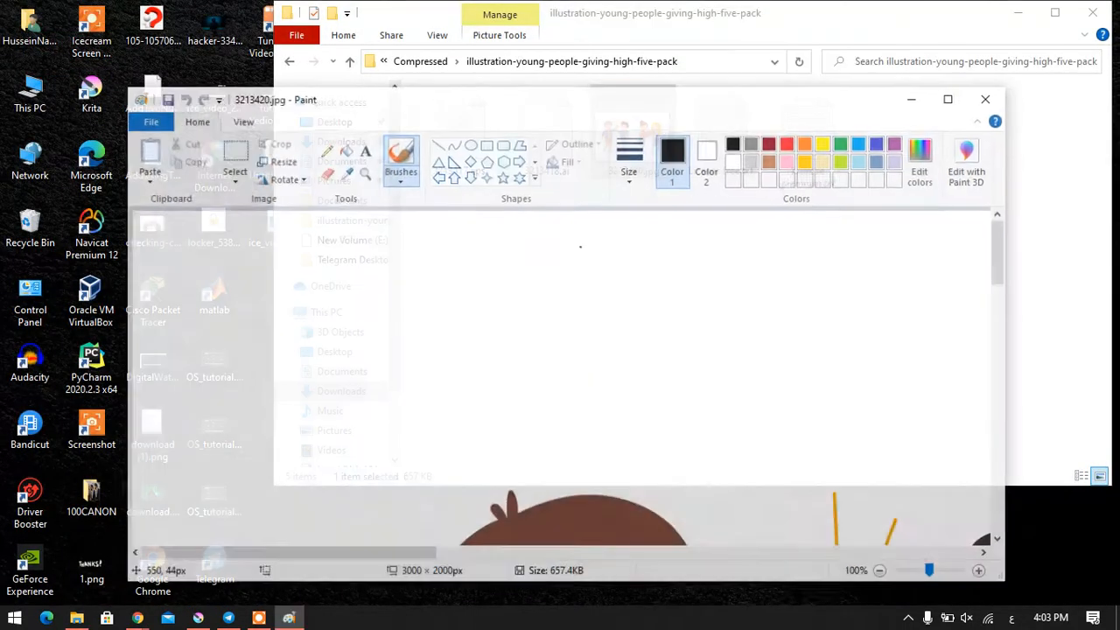
{"action": "scroll", "coordinate": [859, 427], "scroll_direction": "down", "scroll_amount": 3}
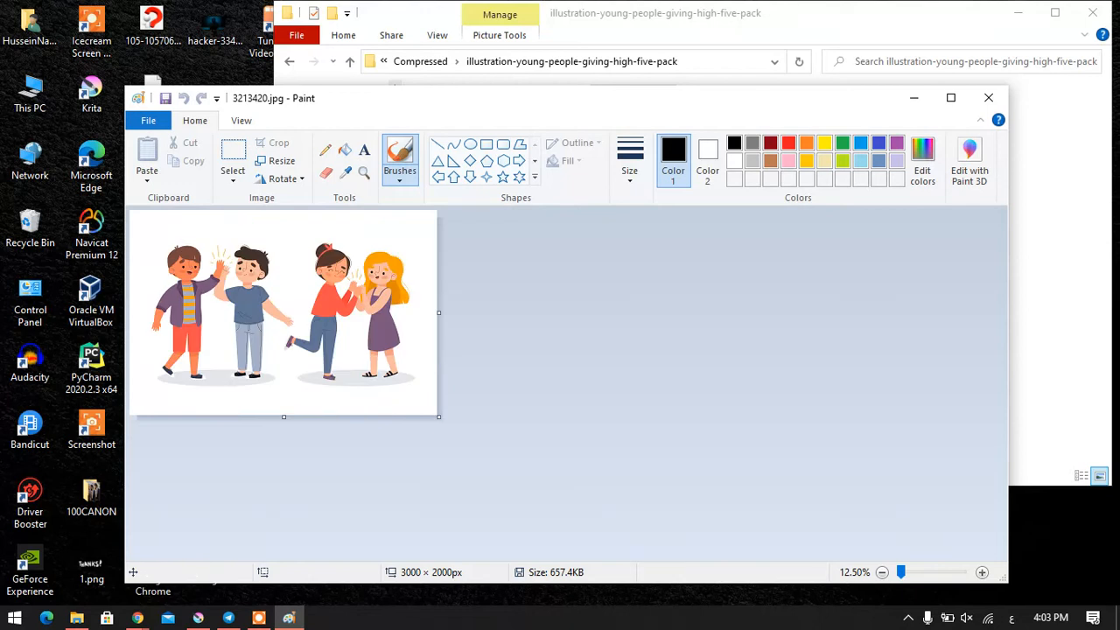
{"action": "left_click_drag", "start_coordinate": [129, 210], "coordinate": [288, 412]}
{"action": "key", "text": "ctrl+shift+x"}
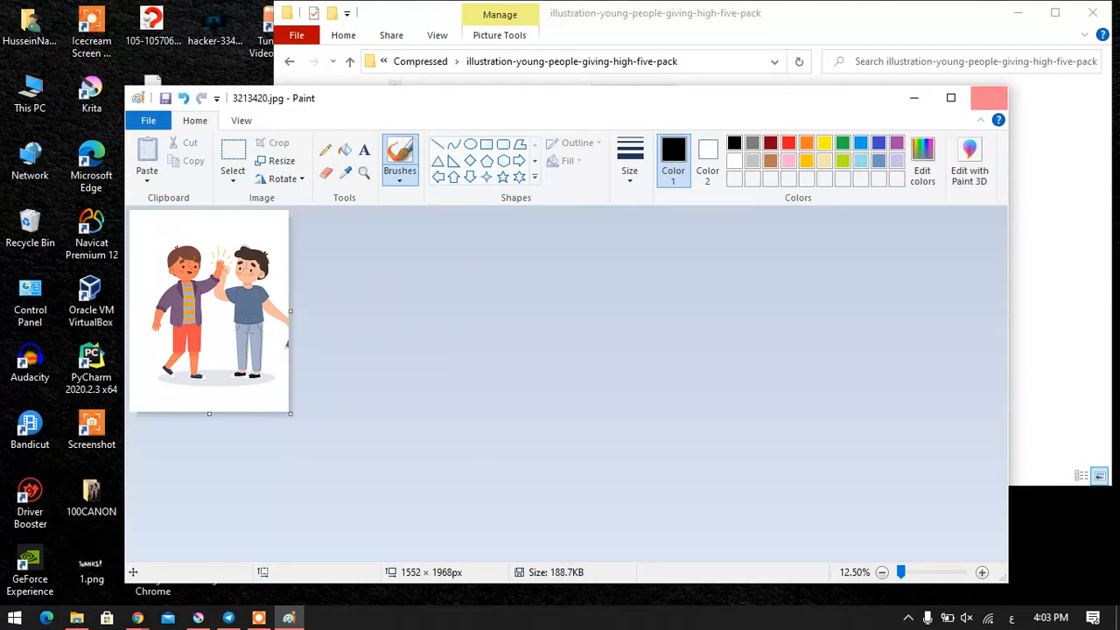
{"action": "left_click", "coordinate": [989, 97]}
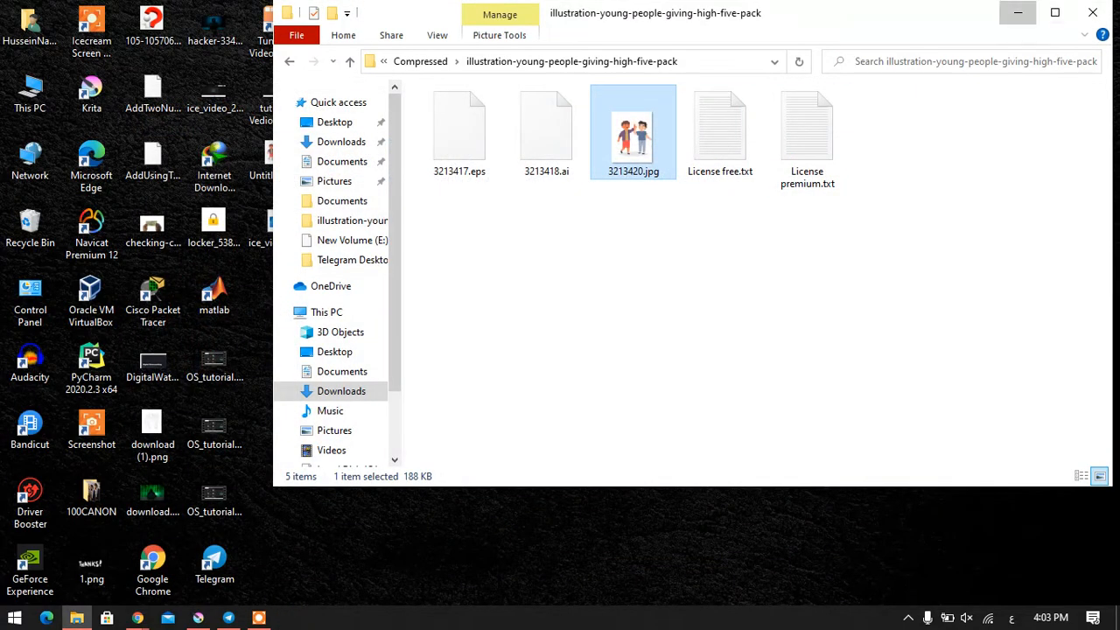
Step: Switch back to Chrome, go to the Free Picture Stencil Maker page, and reload it
{"action": "left_click", "coordinate": [1018, 12]}
{"action": "mouse_move", "coordinate": [137, 618]}
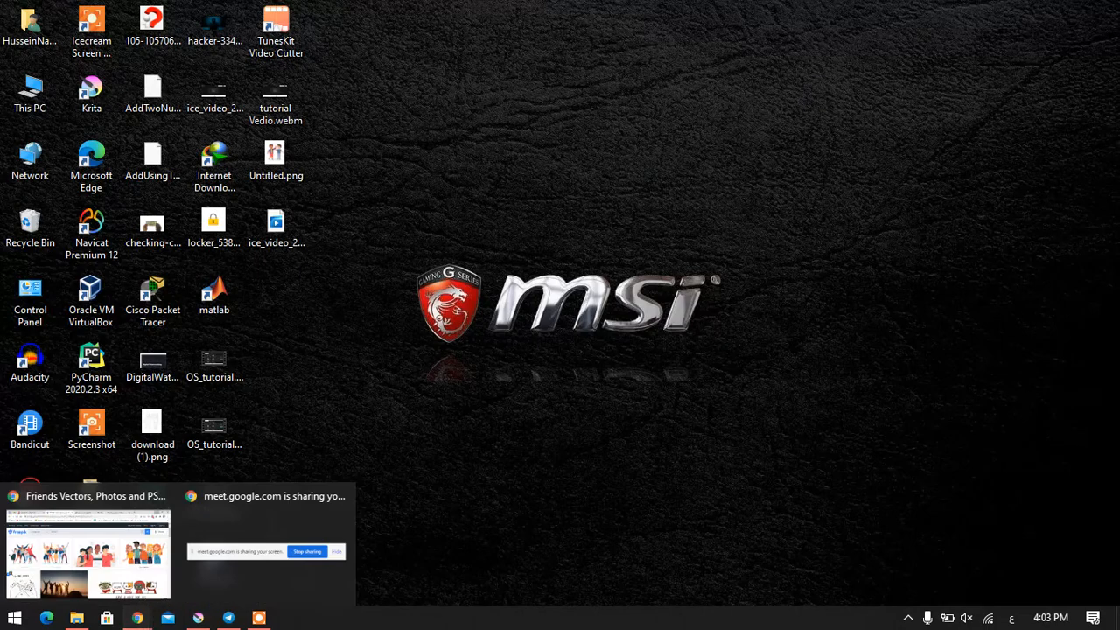
{"action": "left_click", "coordinate": [87, 547]}
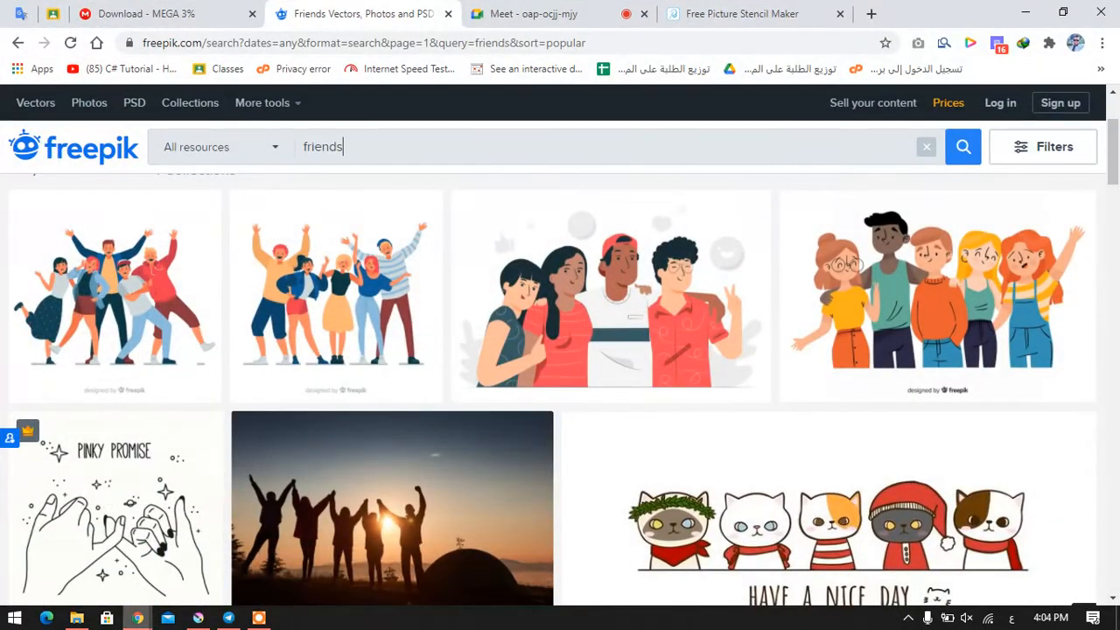
{"action": "left_click", "coordinate": [268, 538]}
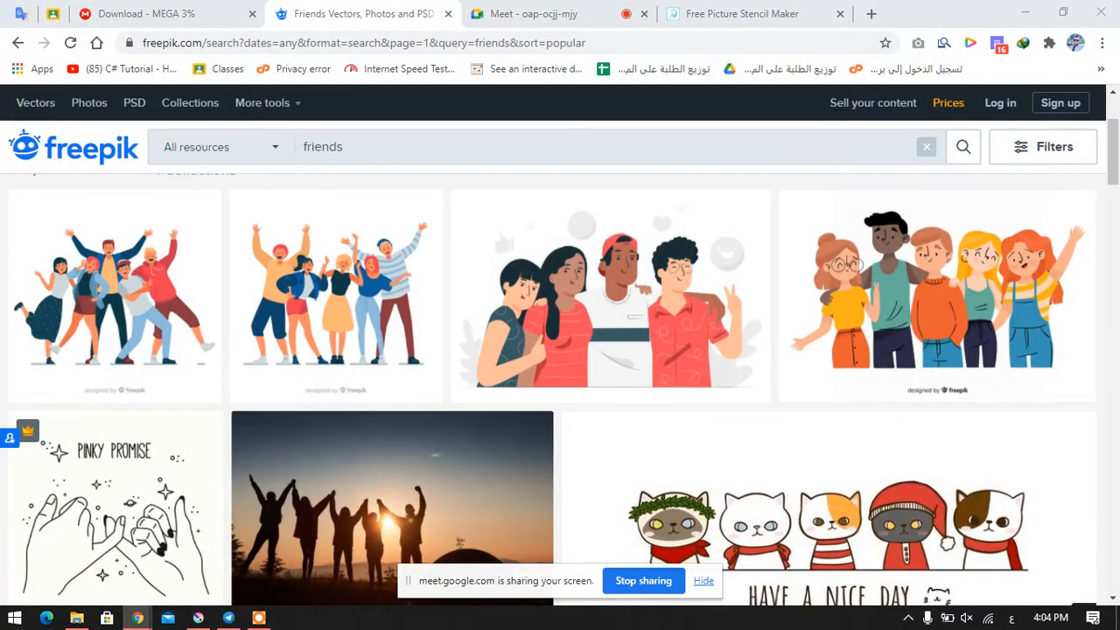
{"action": "left_click", "coordinate": [740, 13]}
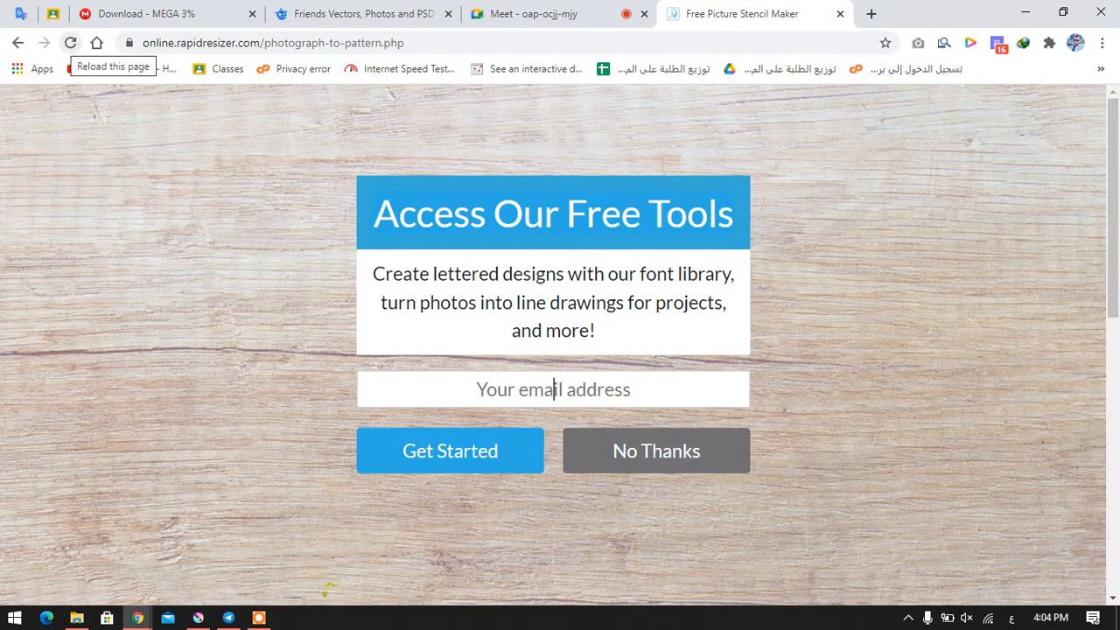
{"action": "left_click", "coordinate": [70, 42]}
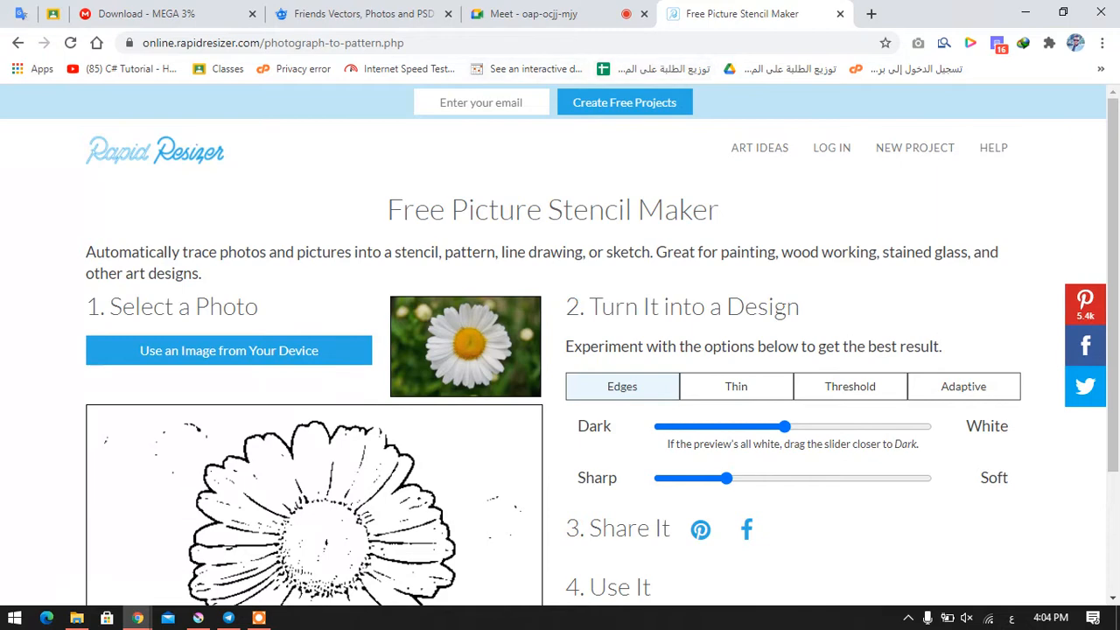
Step: Load 3213420.jpg from the high-five illustration folder in Downloads\Compressed into the stencil maker
{"action": "scroll", "coordinate": [560, 350], "scroll_direction": "down", "scroll_amount": 1}
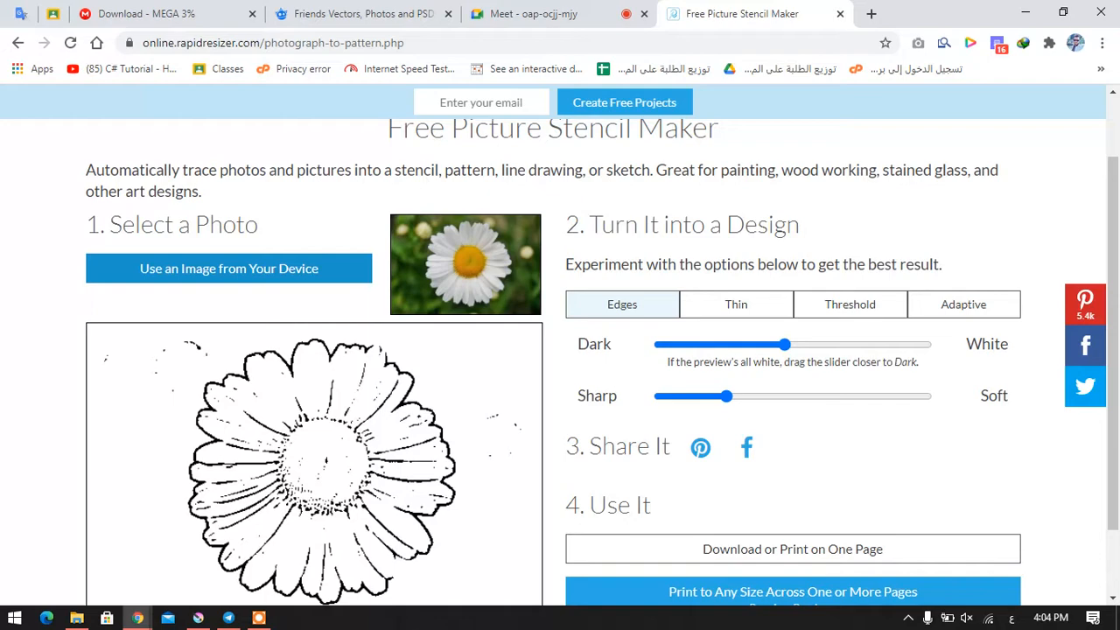
{"action": "left_click", "coordinate": [229, 268]}
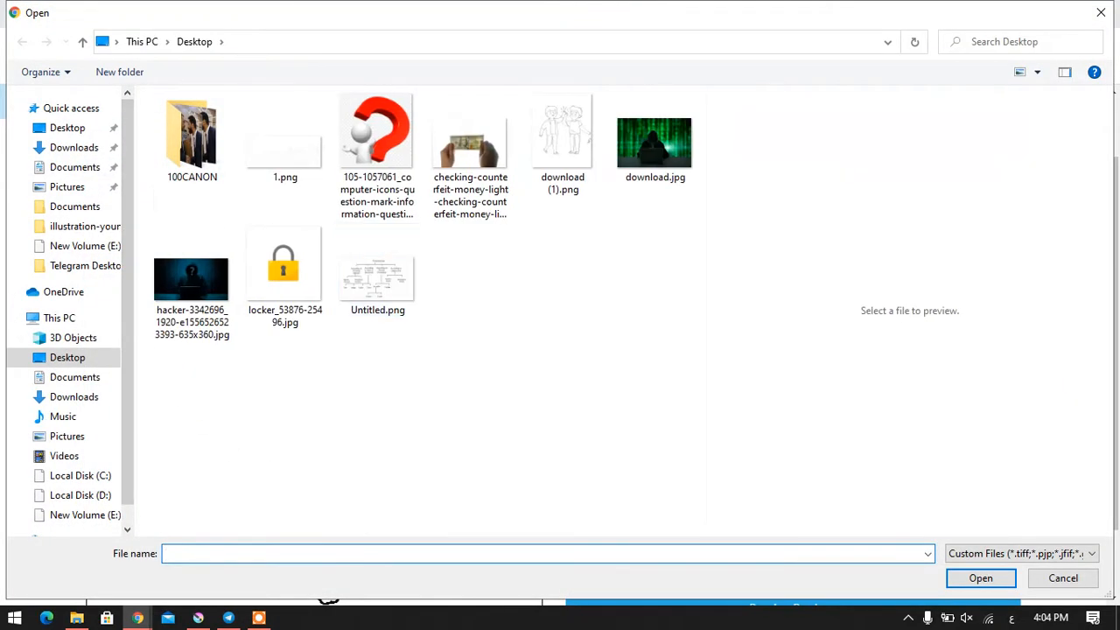
{"action": "left_click", "coordinate": [73, 147]}
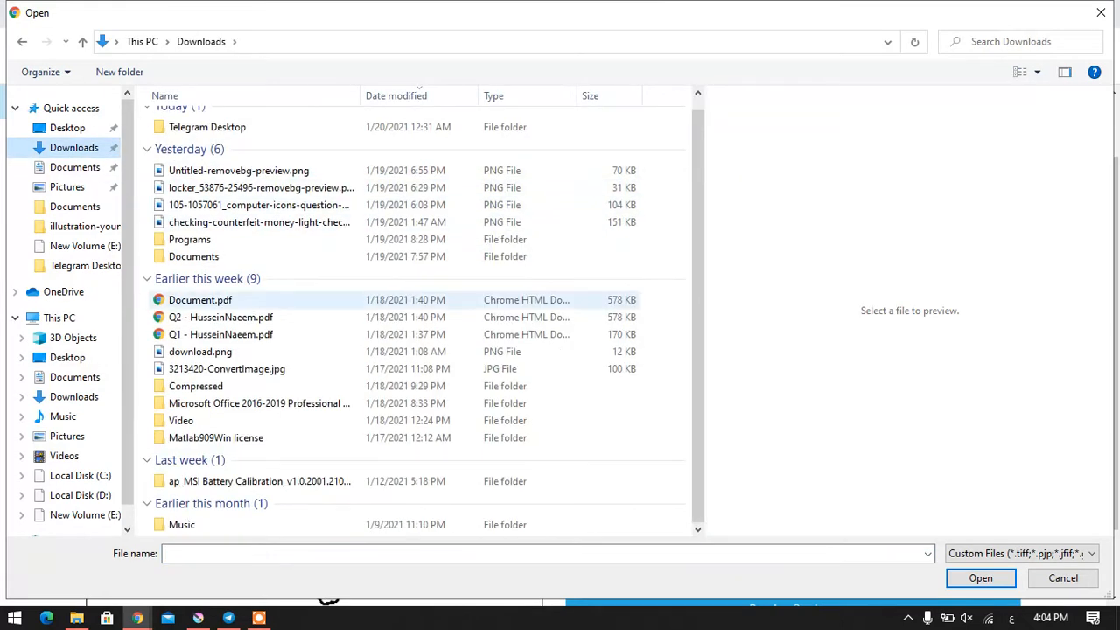
{"action": "double_click", "coordinate": [196, 386]}
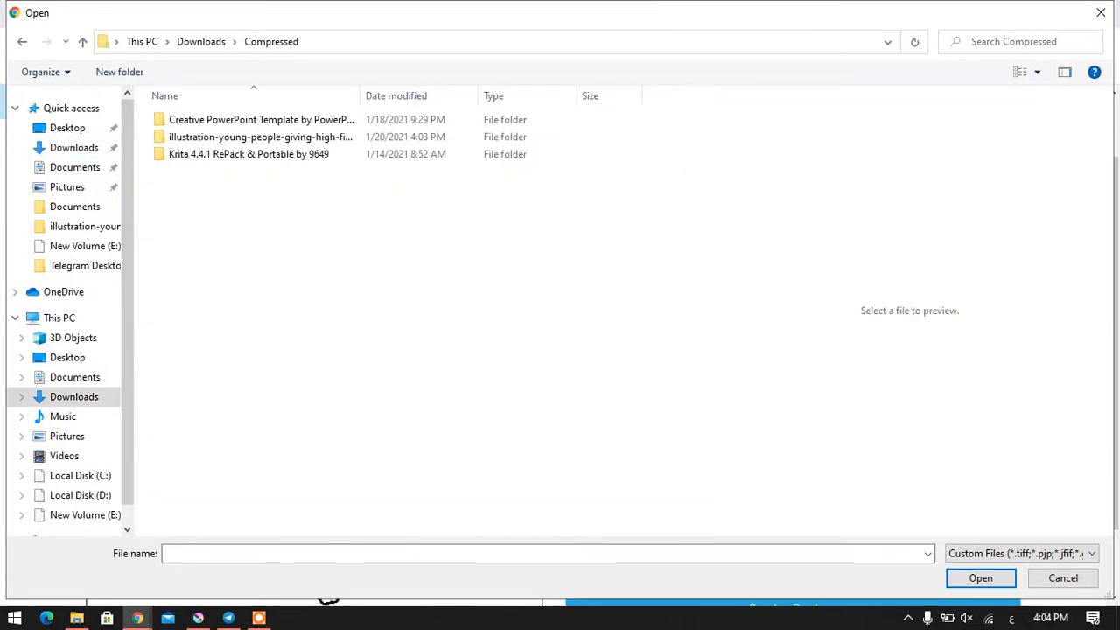
{"action": "double_click", "coordinate": [261, 136]}
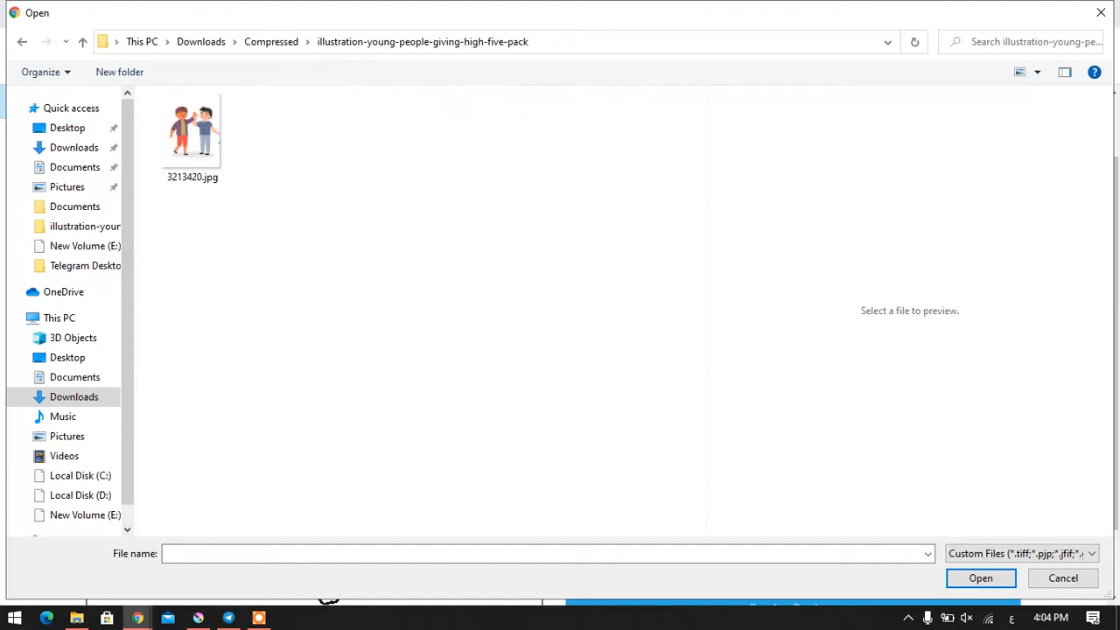
{"action": "double_click", "coordinate": [193, 137]}
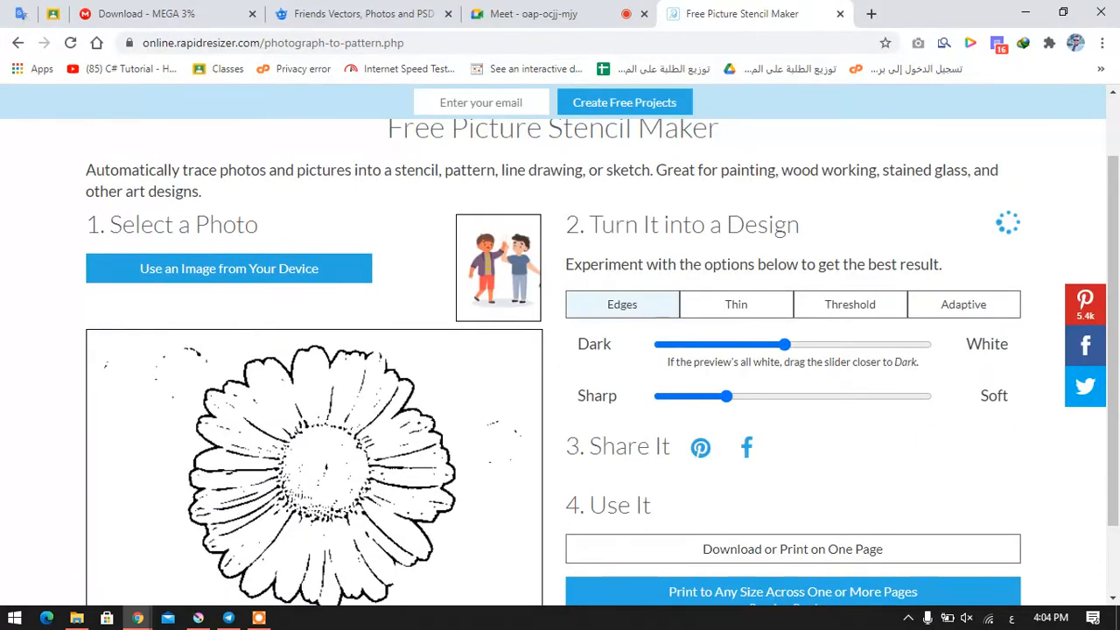
Step: Check the traced line drawing in the preview and open its version for downloading or printing on one page
{"action": "scroll", "coordinate": [553, 362], "scroll_direction": "down", "scroll_amount": 3}
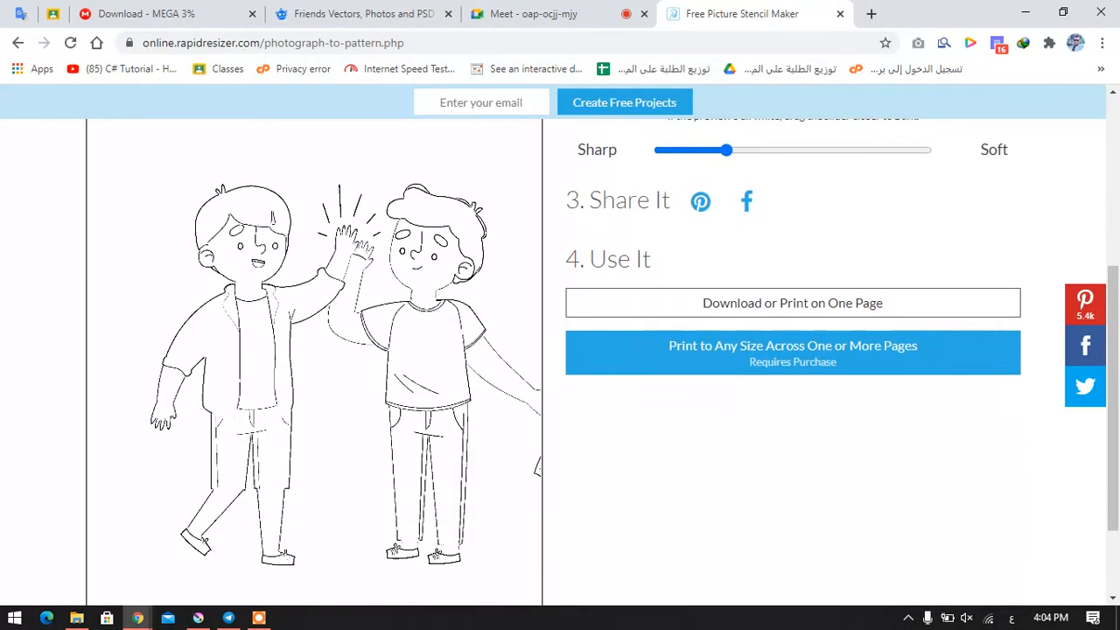
{"action": "scroll", "coordinate": [553, 362], "scroll_direction": "down", "scroll_amount": 1}
{"action": "scroll", "coordinate": [553, 362], "scroll_direction": "up", "scroll_amount": 1}
{"action": "scroll", "coordinate": [792, 512], "scroll_direction": "up", "scroll_amount": 3}
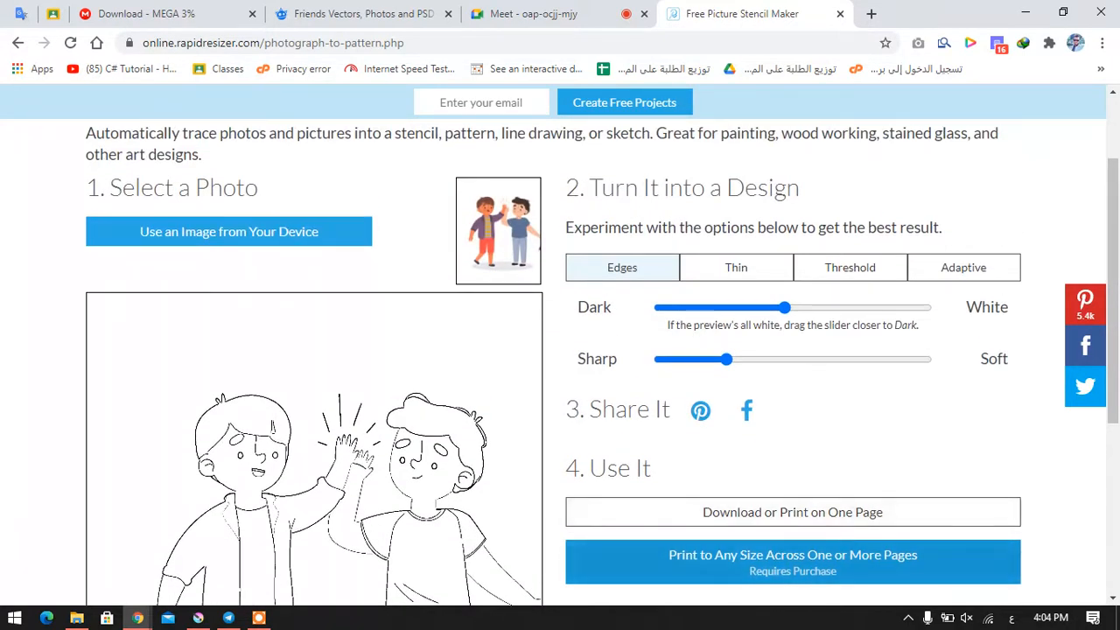
{"action": "left_click", "coordinate": [793, 512]}
{"action": "scroll", "coordinate": [553, 345], "scroll_direction": "down", "scroll_amount": 3}
{"action": "scroll", "coordinate": [554, 345], "scroll_direction": "down", "scroll_amount": 2}
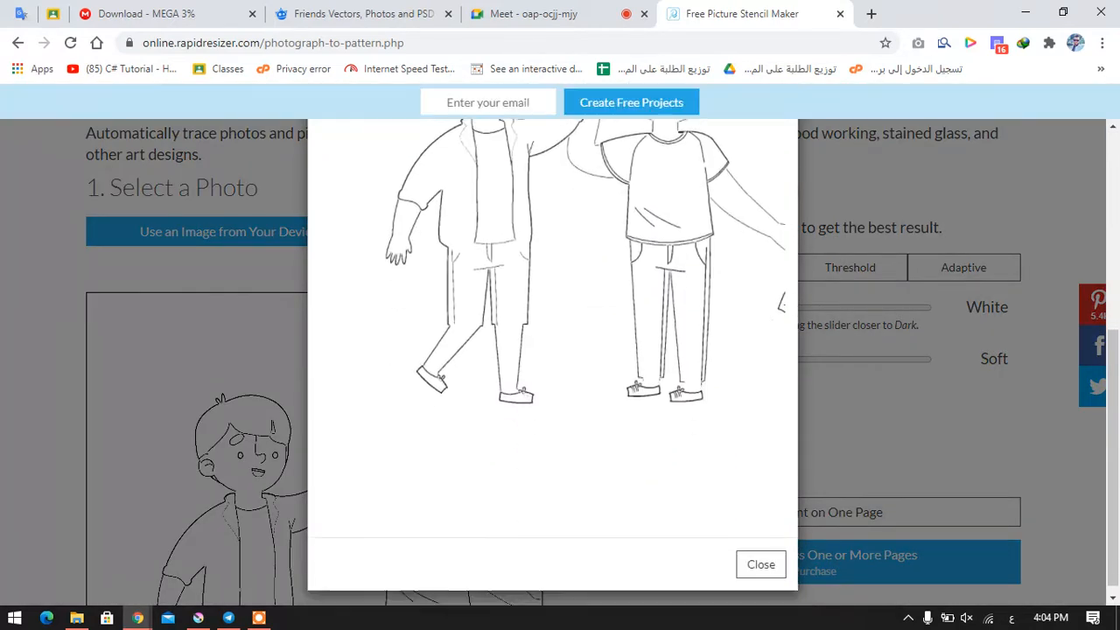
Step: Copy the traced line drawing of the two boys from the stencil maker's result as an image
{"action": "scroll", "coordinate": [553, 344], "scroll_direction": "up", "scroll_amount": 3}
{"action": "scroll", "coordinate": [553, 345], "scroll_direction": "down", "scroll_amount": 1}
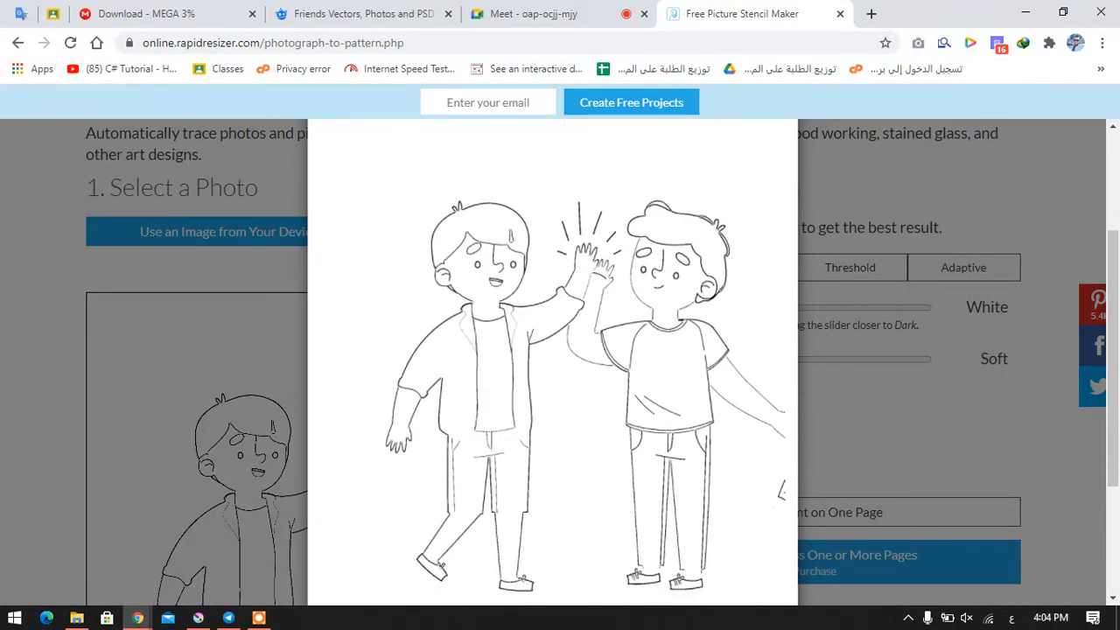
{"action": "right_click", "coordinate": [511, 319]}
{"action": "left_click", "coordinate": [551, 371]}
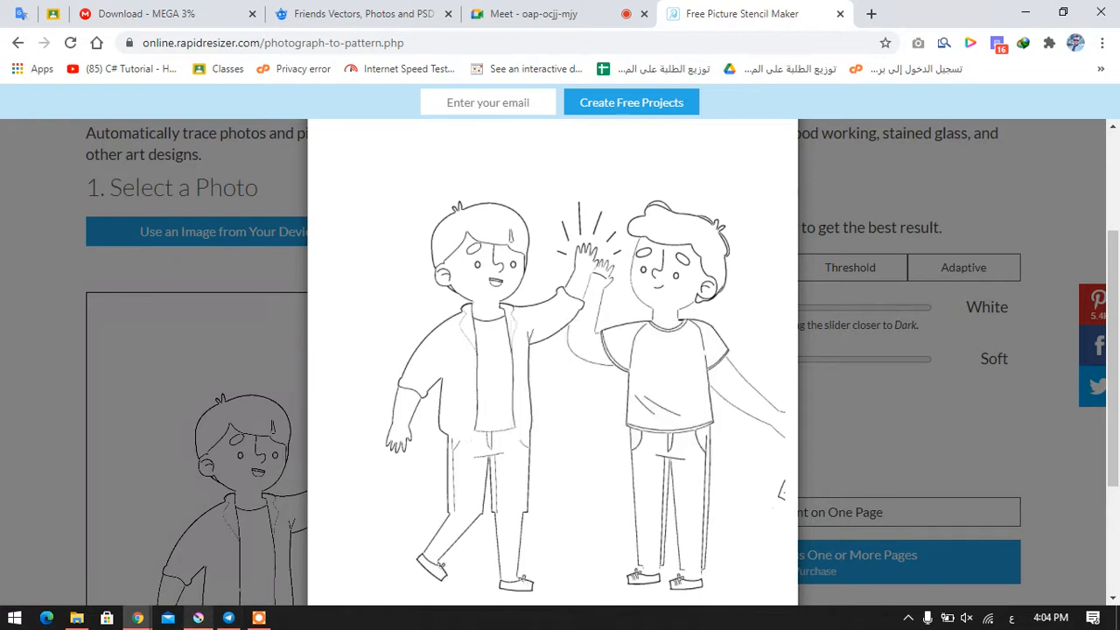
{"action": "mouse_move", "coordinate": [198, 618]}
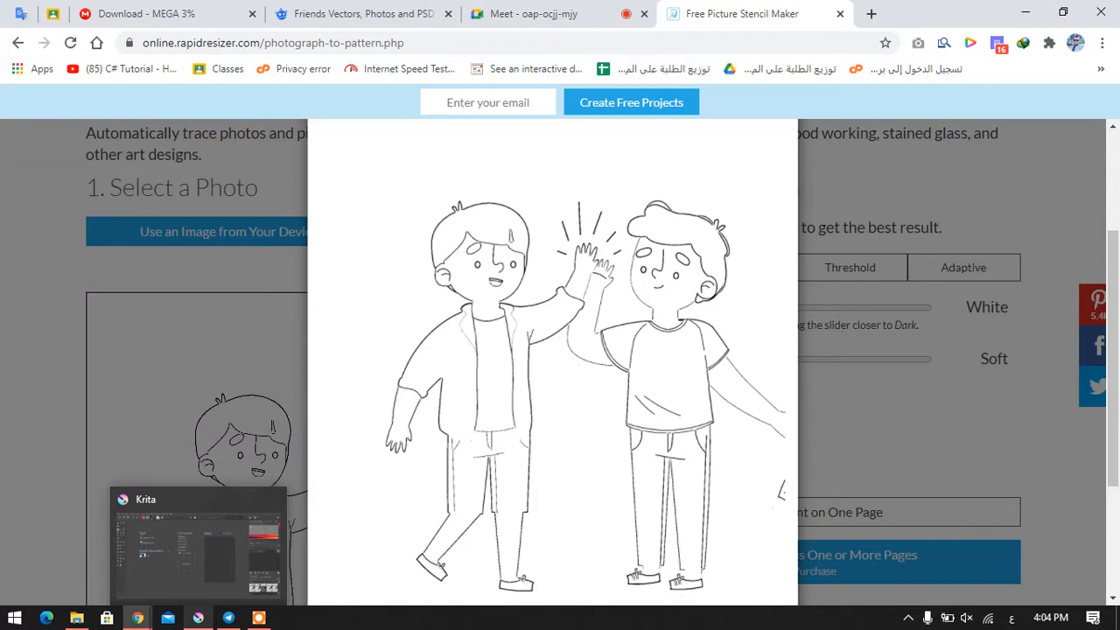
{"action": "left_click", "coordinate": [908, 618]}
{"action": "left_click", "coordinate": [893, 589]}
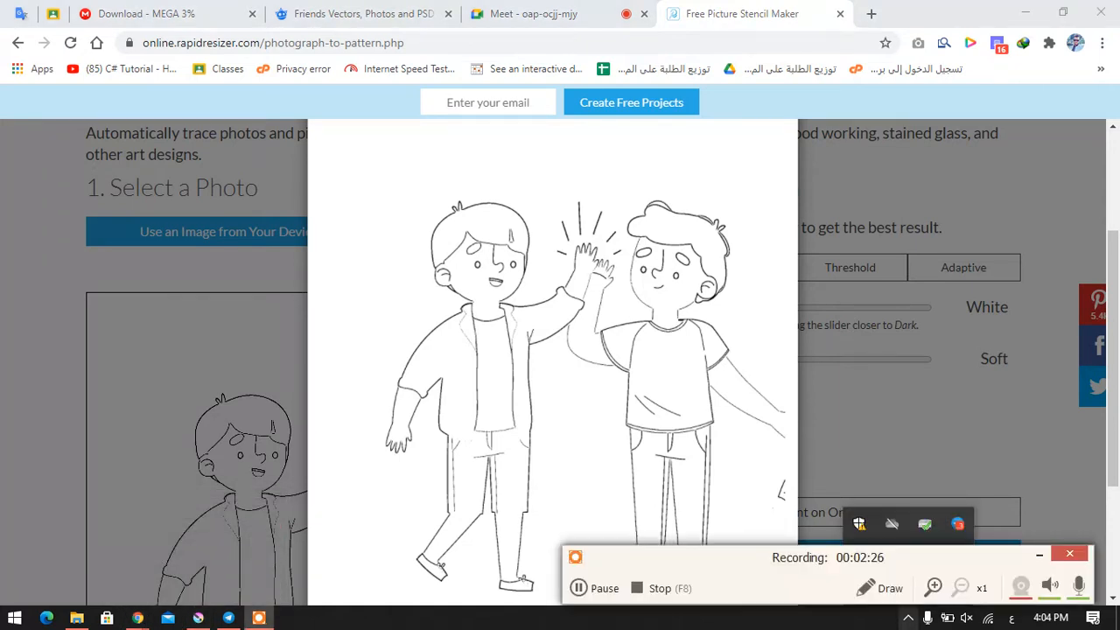
{"action": "left_click", "coordinate": [908, 618]}
{"action": "left_click", "coordinate": [1040, 555]}
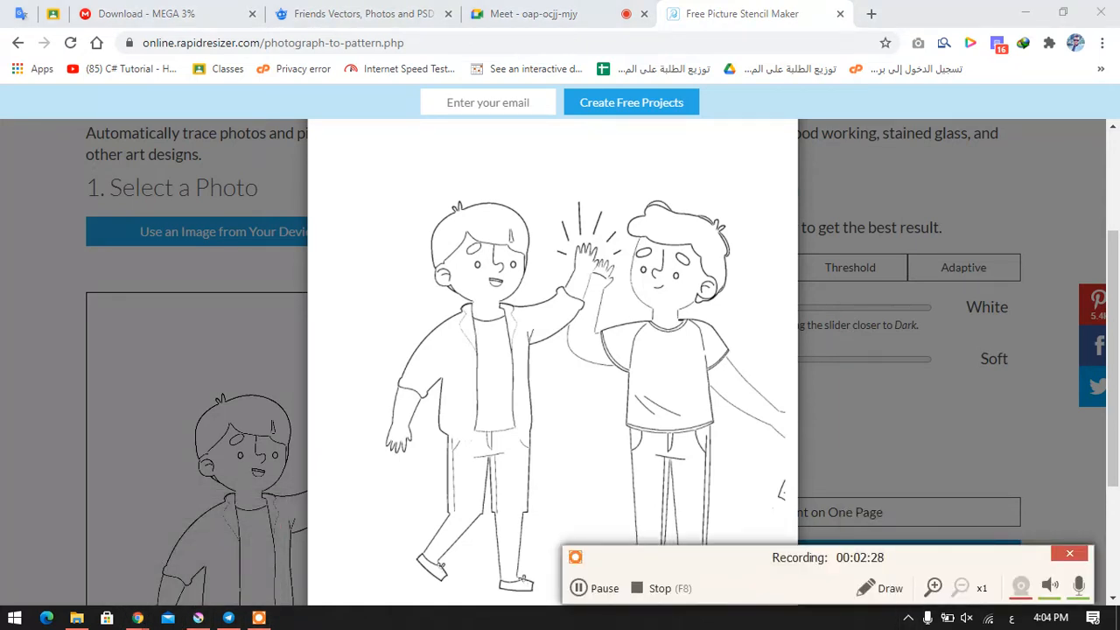
Step: Switch to Krita and create a custom 1600 × 1200 px RGB/Alpha document at 100 ppi
{"action": "left_click", "coordinate": [198, 618]}
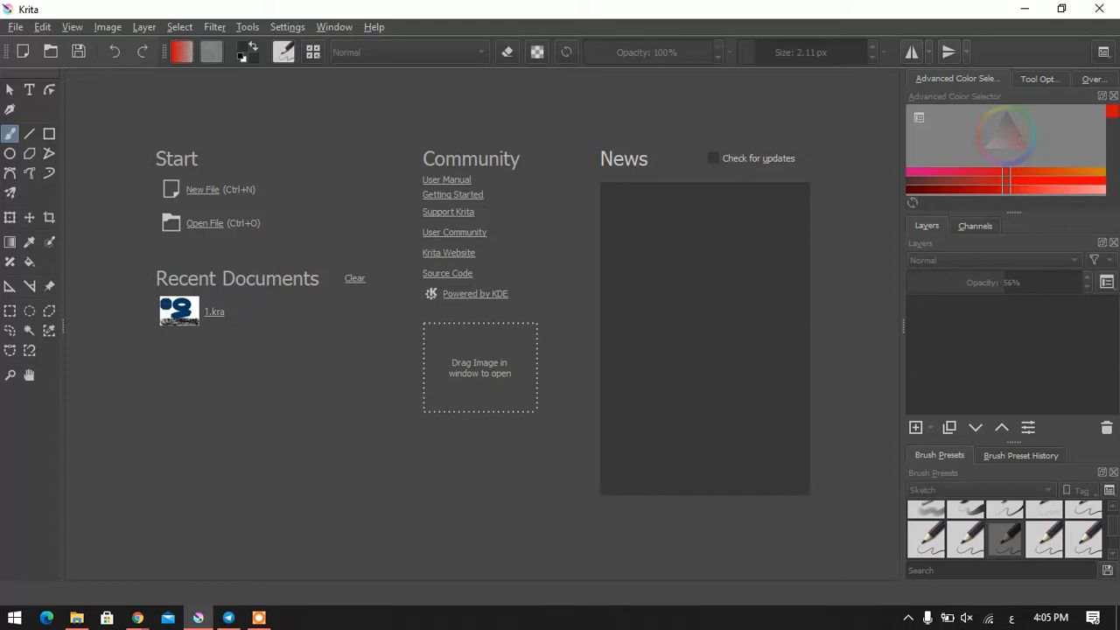
{"action": "left_click", "coordinate": [15, 27]}
{"action": "left_click", "coordinate": [41, 46]}
{"action": "left_click", "coordinate": [15, 27]}
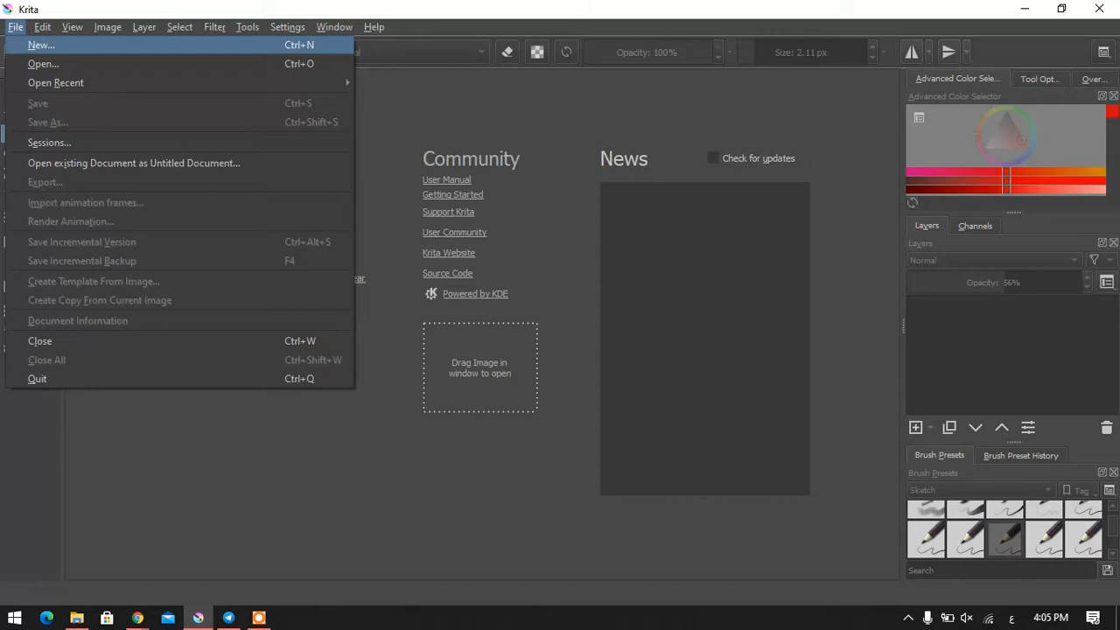
{"action": "left_click", "coordinate": [40, 45]}
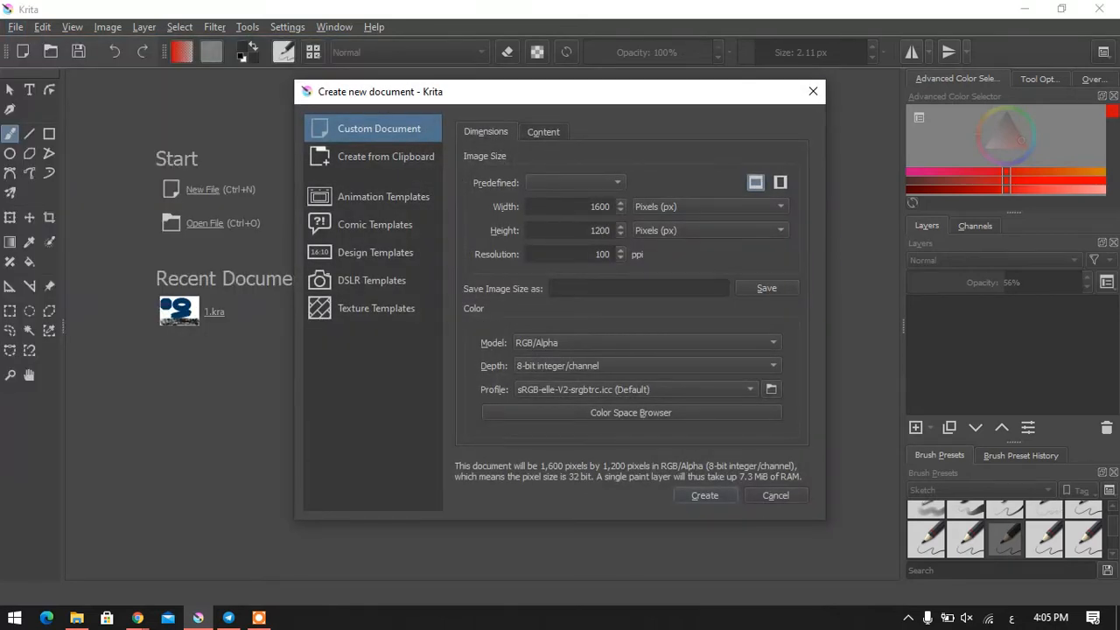
{"action": "left_click", "coordinate": [705, 496]}
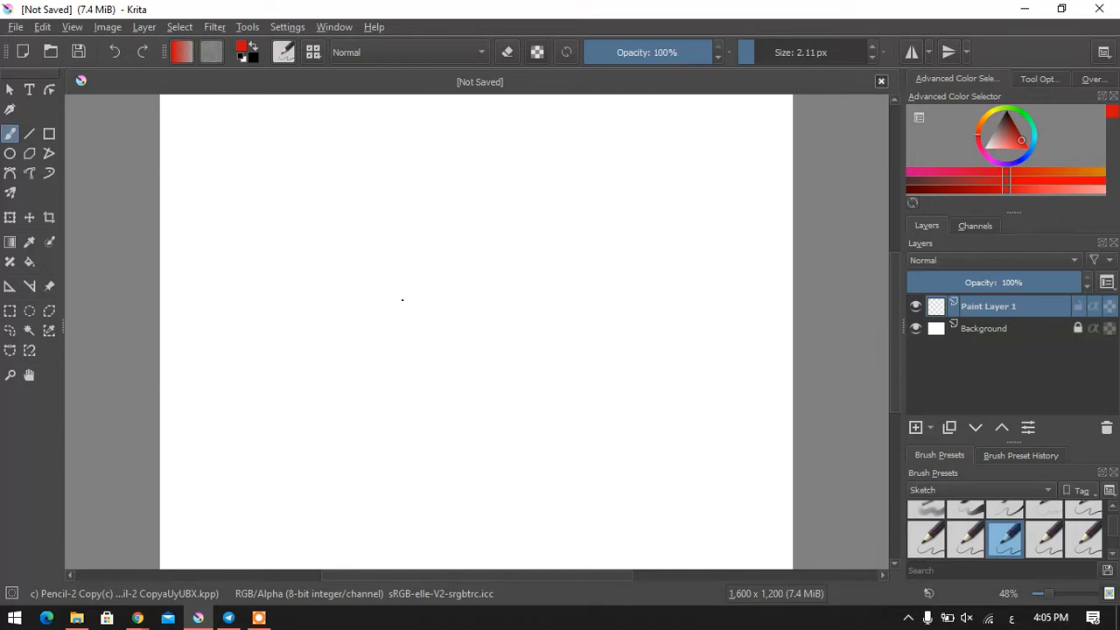
Step: Paste the copied line drawing into the new document, interpreting its colours as web (sRGB)
{"action": "right_click", "coordinate": [403, 300]}
{"action": "left_click", "coordinate": [680, 284]}
{"action": "key", "text": "ctrl+v"}
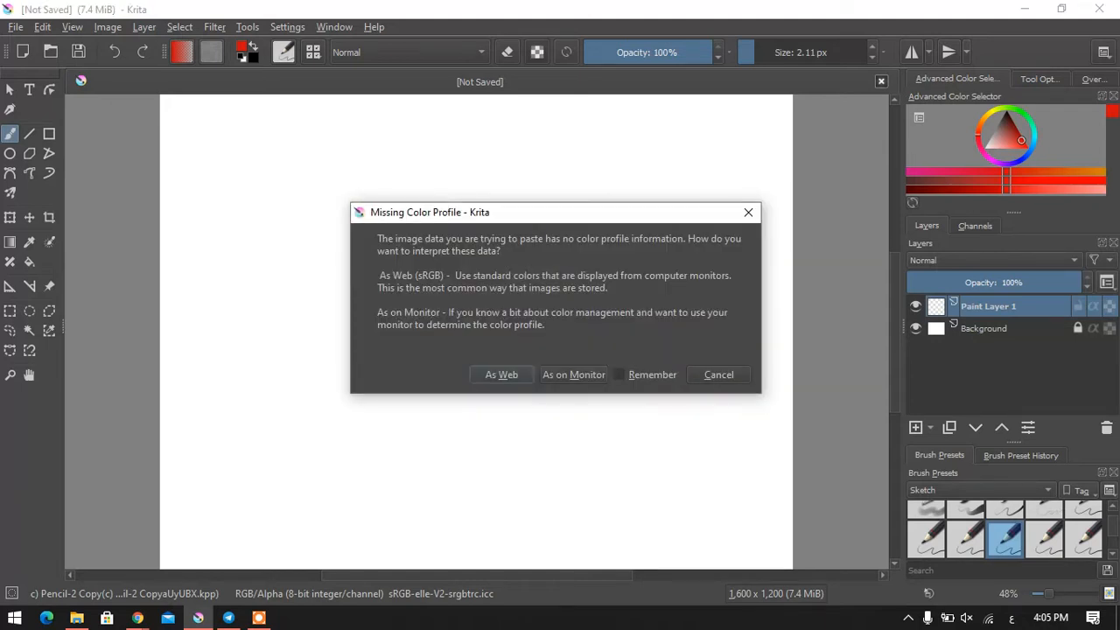
{"action": "key", "text": "Return"}
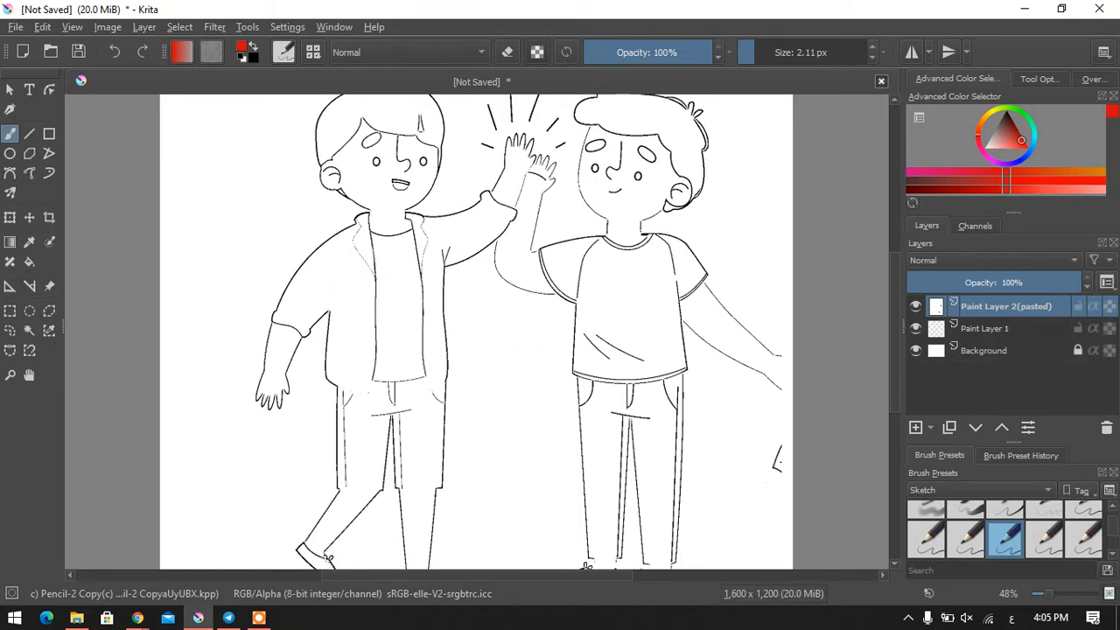
Step: Resize the canvas to 2000 × 1400 px so both boys fit on it
{"action": "left_click", "coordinate": [248, 28]}
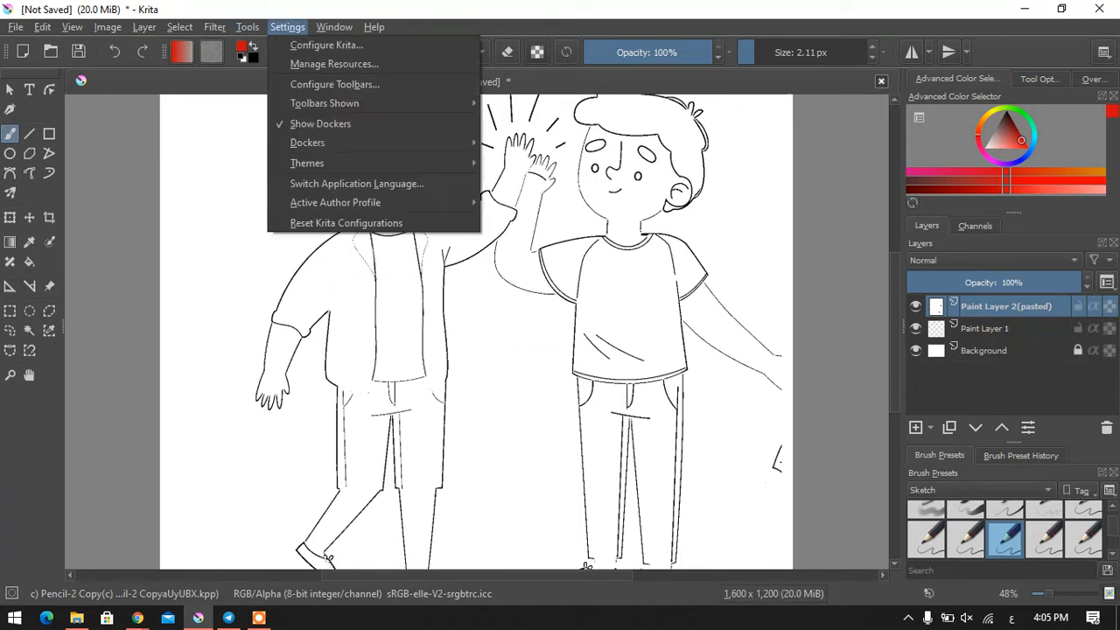
{"action": "mouse_move", "coordinate": [180, 27]}
{"action": "mouse_move", "coordinate": [215, 27]}
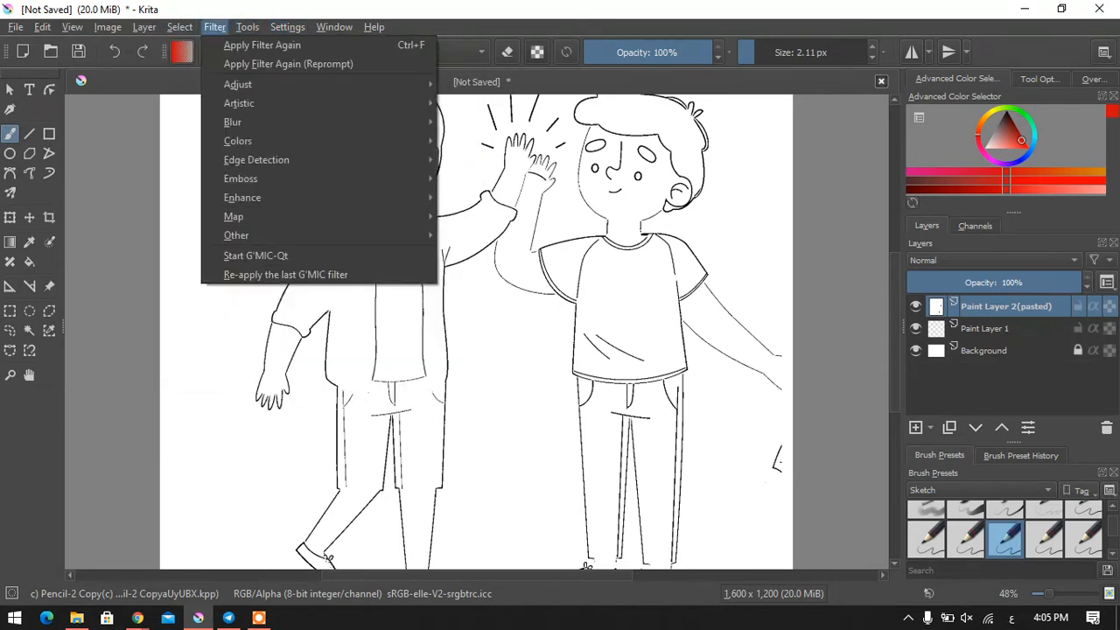
{"action": "mouse_move", "coordinate": [108, 27]}
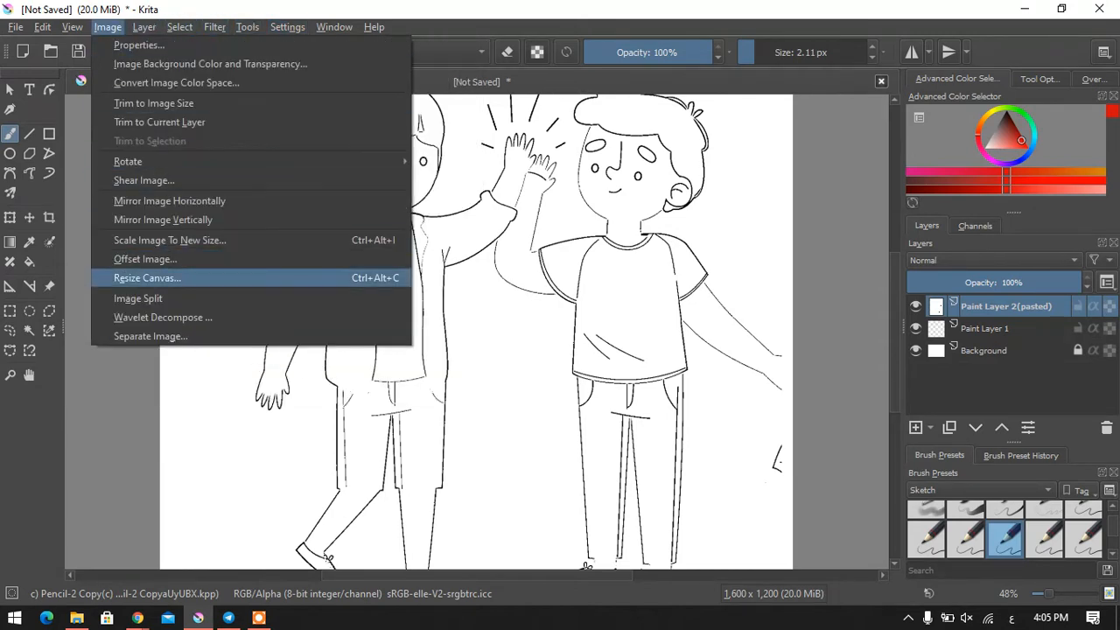
{"action": "left_click", "coordinate": [147, 278]}
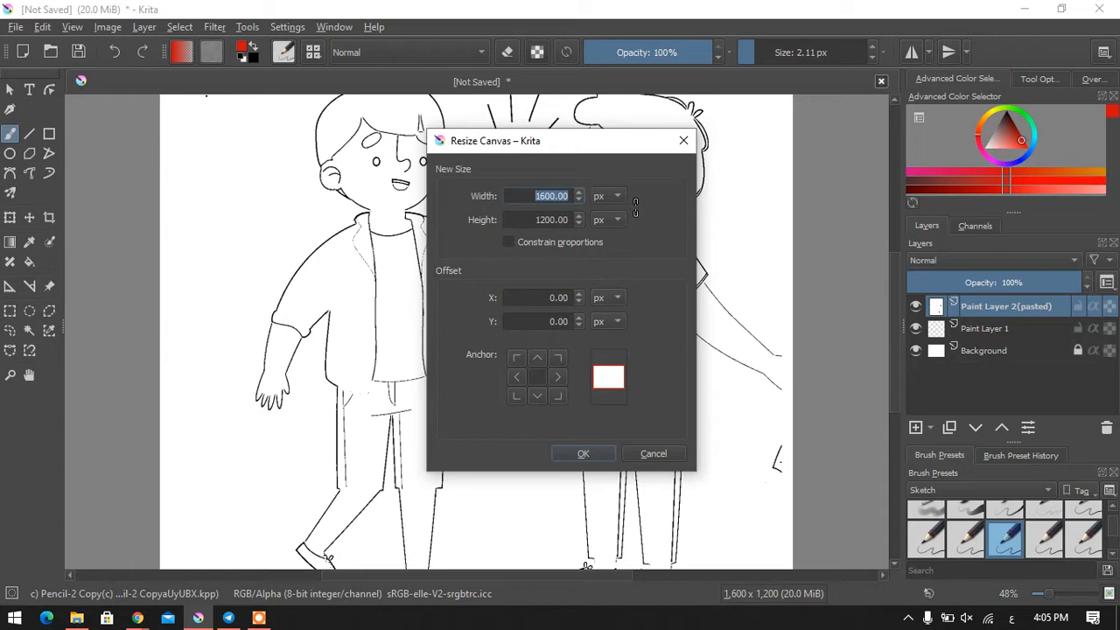
{"action": "type", "text": "2000"}
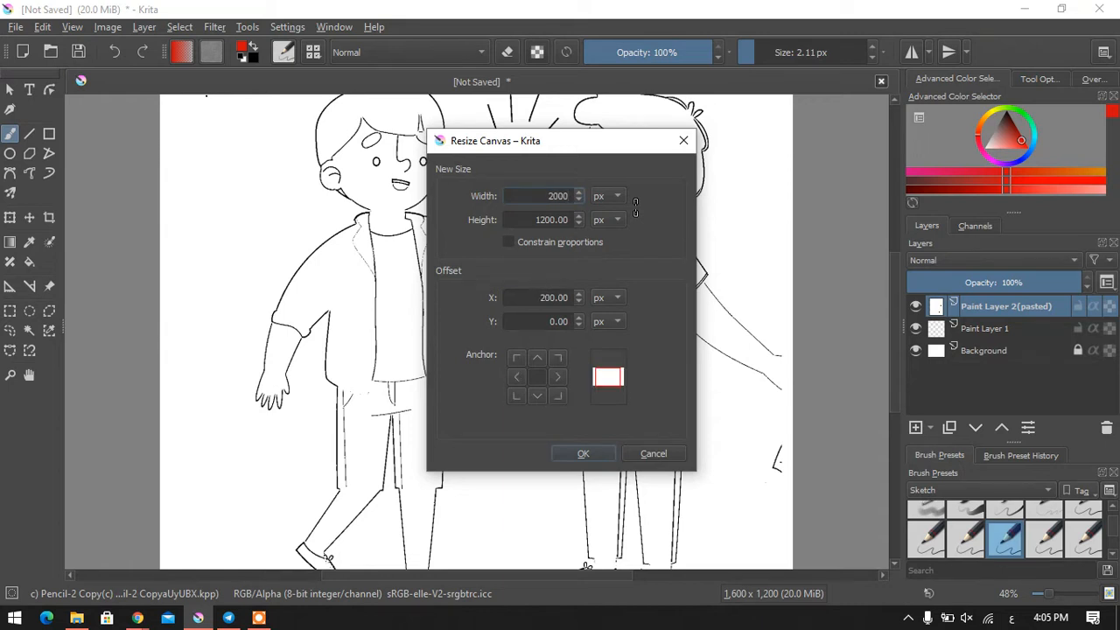
{"action": "key", "text": "Tab"}
{"action": "type", "text": "1400"}
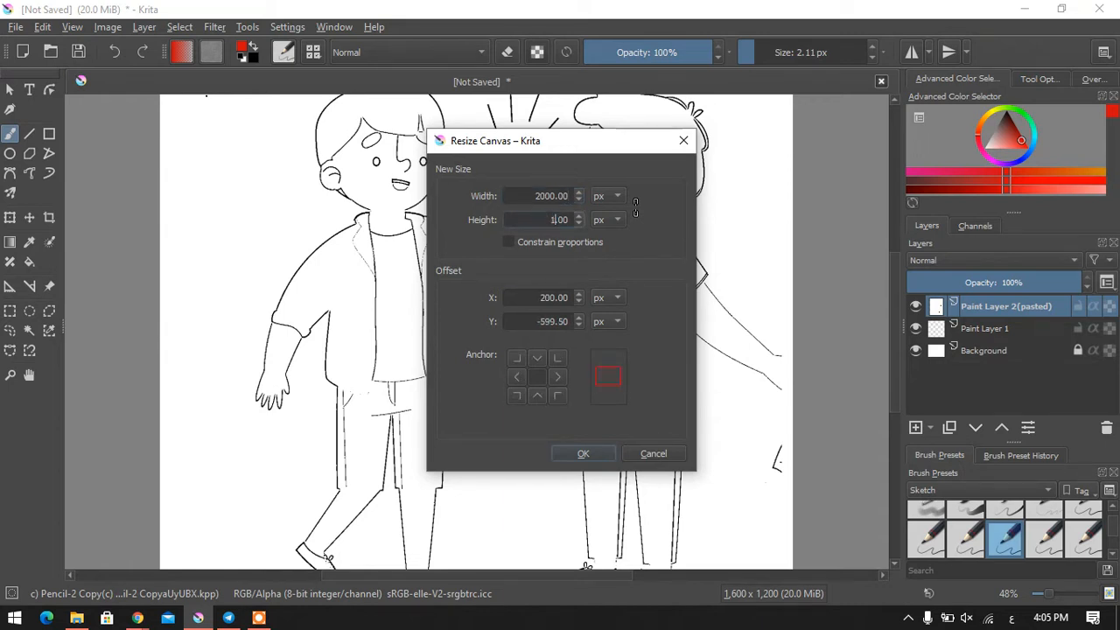
{"action": "key", "text": "Return"}
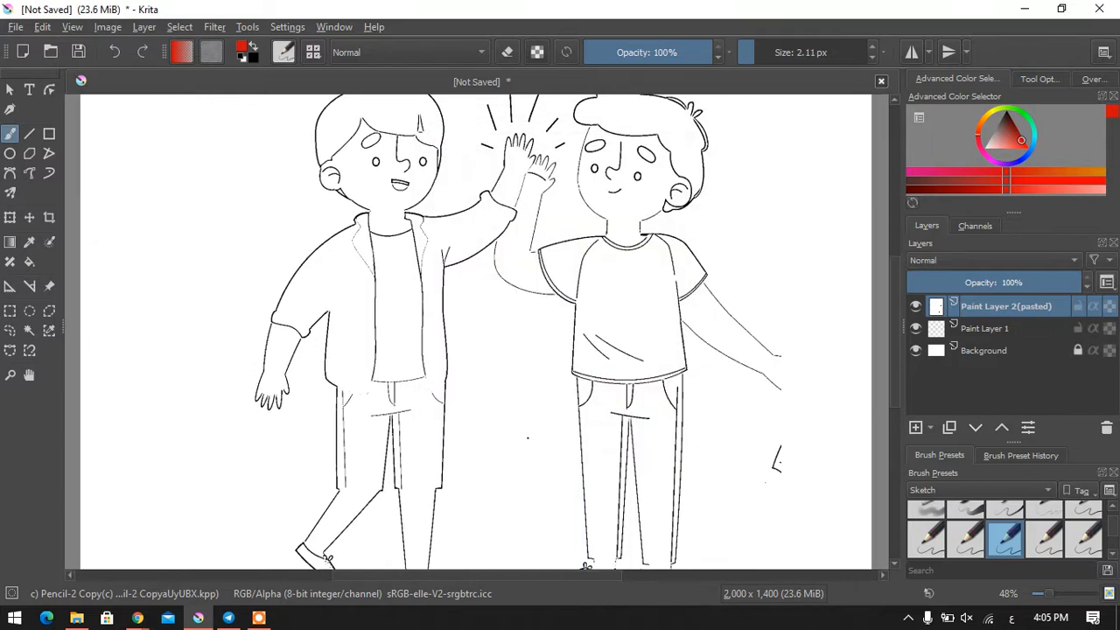
Step: Unlock the Background layer, move it above the pasted drawing, and lower its opacity to 53%
{"action": "scroll", "coordinate": [542, 478], "scroll_direction": "up", "scroll_amount": 4}
{"action": "scroll", "coordinate": [579, 394], "scroll_direction": "down", "scroll_amount": 6}
{"action": "scroll", "coordinate": [578, 394], "scroll_direction": "up", "scroll_amount": 2}
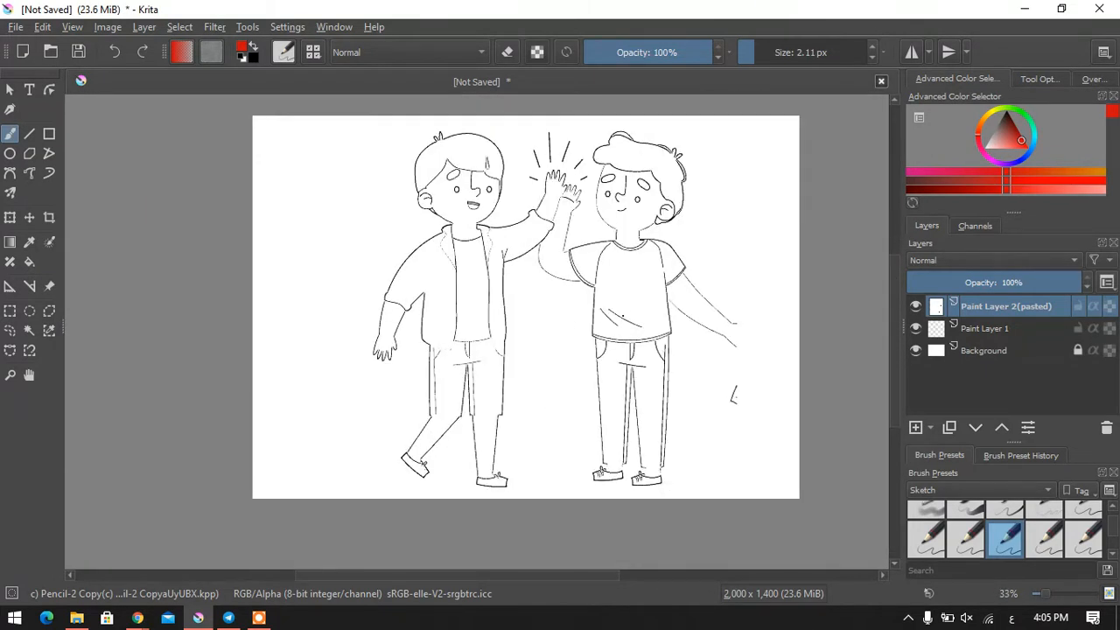
{"action": "scroll", "coordinate": [700, 308], "scroll_direction": "up", "scroll_amount": 1}
{"action": "scroll", "coordinate": [700, 308], "scroll_direction": "down", "scroll_amount": 1}
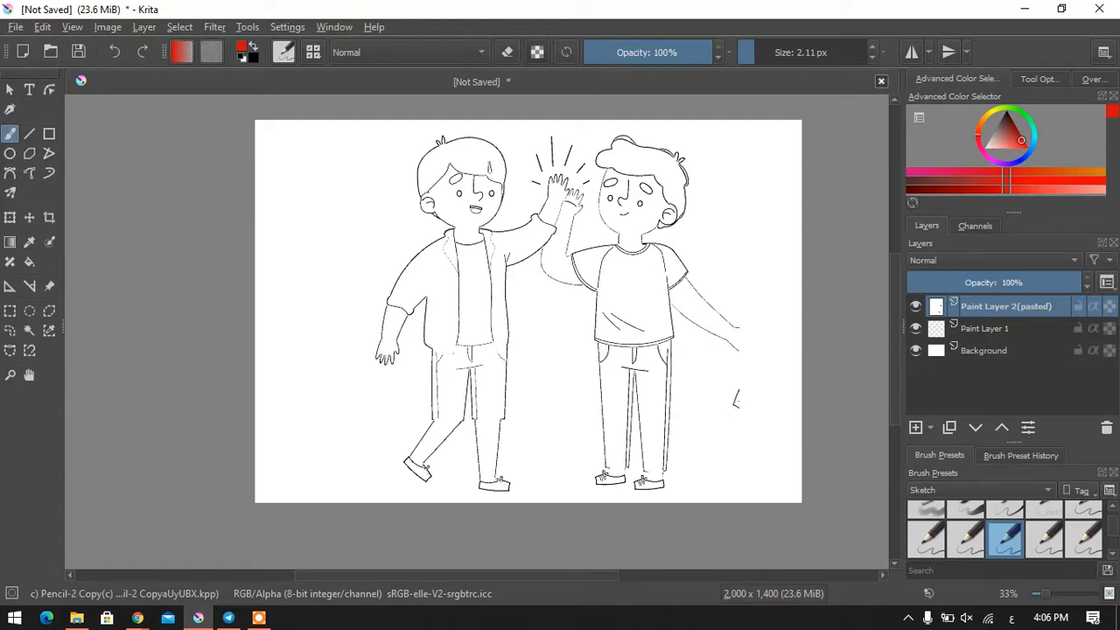
{"action": "left_click", "coordinate": [1078, 350]}
{"action": "left_click_drag", "start_coordinate": [986, 351], "coordinate": [989, 300]}
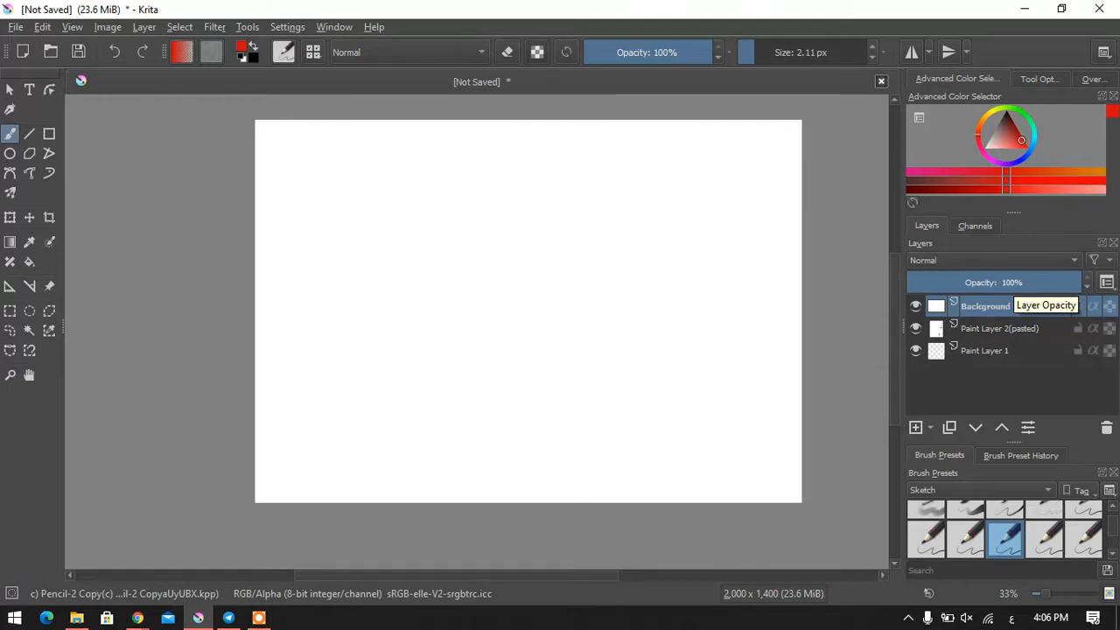
{"action": "mouse_move", "coordinate": [1076, 282]}
{"action": "left_mouse_down"}
{"action": "mouse_move", "coordinate": [968, 283]}
{"action": "mouse_move", "coordinate": [1012, 283]}
{"action": "mouse_move", "coordinate": [998, 283]}
{"action": "left_mouse_up"}
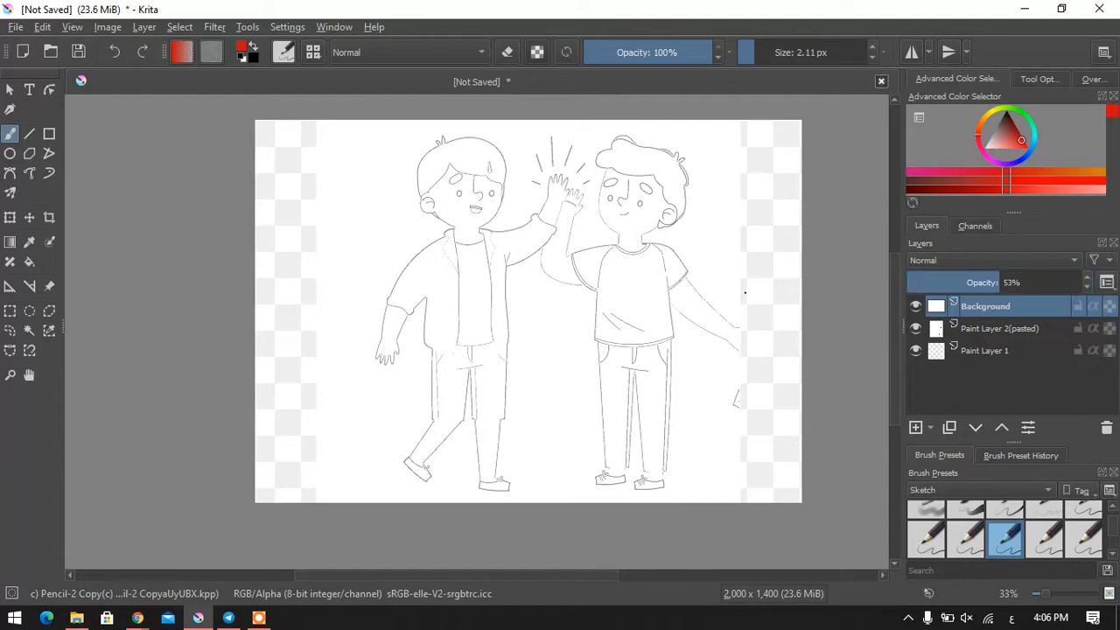
Step: Choose the 2.62 px Pencil-2 sketch brush and trace the front edge of the right-hand boy's hair in red
{"action": "scroll", "coordinate": [635, 285], "scroll_direction": "up", "scroll_amount": 2}
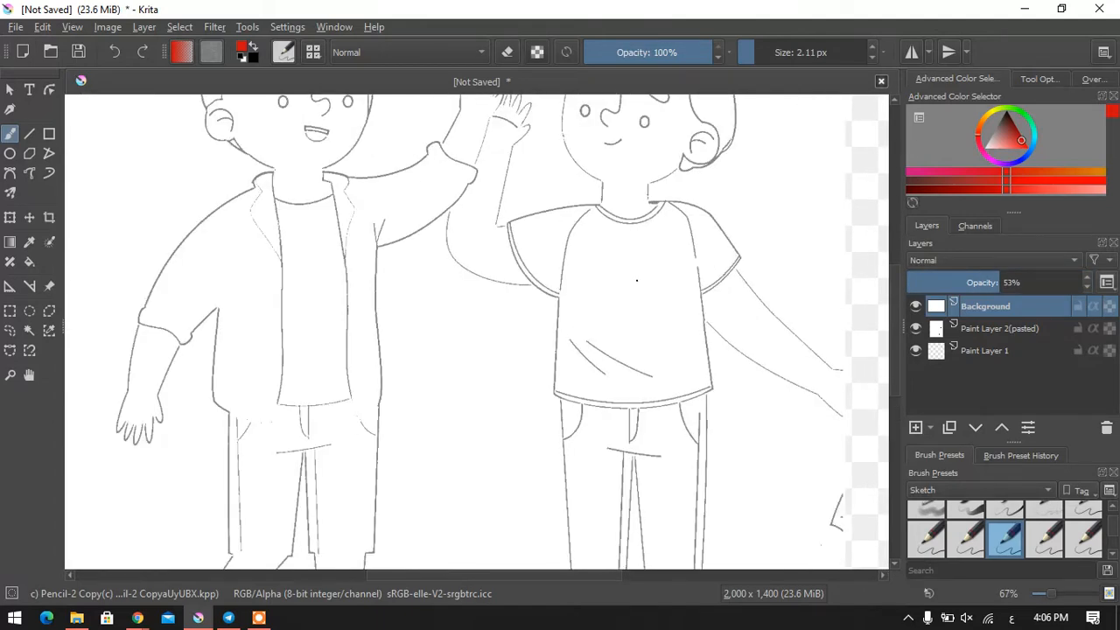
{"action": "scroll", "coordinate": [639, 281], "scroll_direction": "up", "scroll_amount": 3}
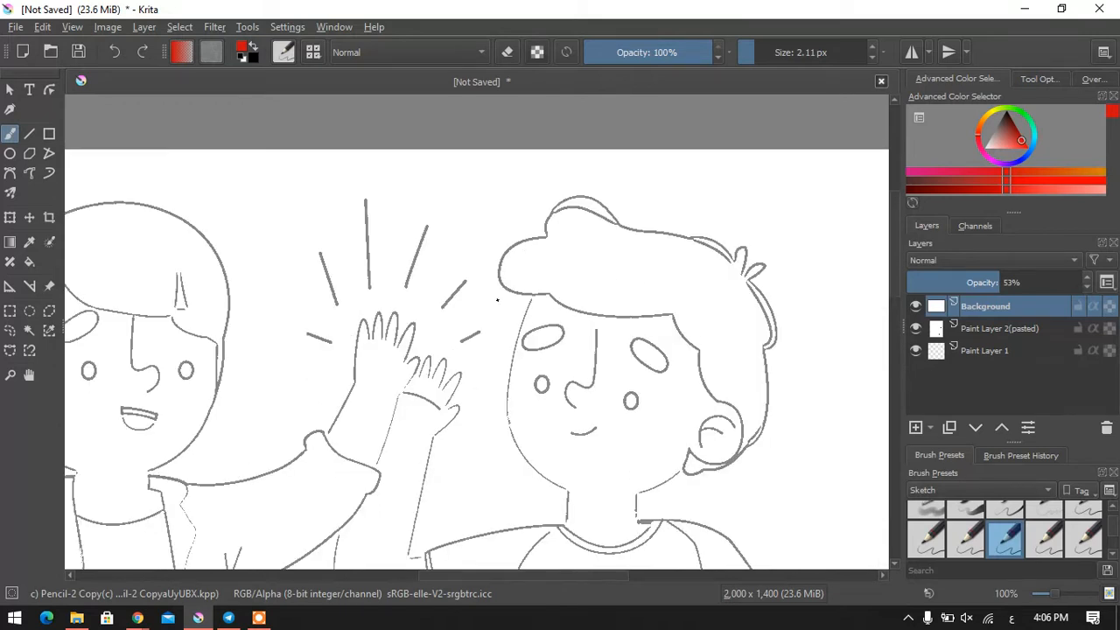
{"action": "left_click", "coordinate": [1084, 539]}
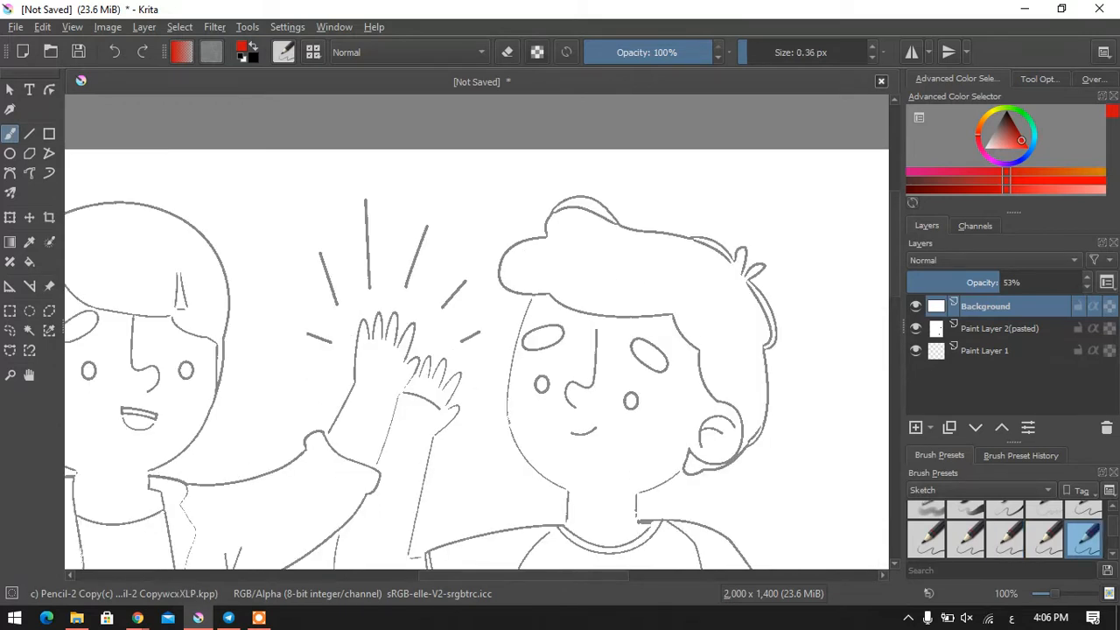
{"action": "left_click", "coordinate": [1045, 539]}
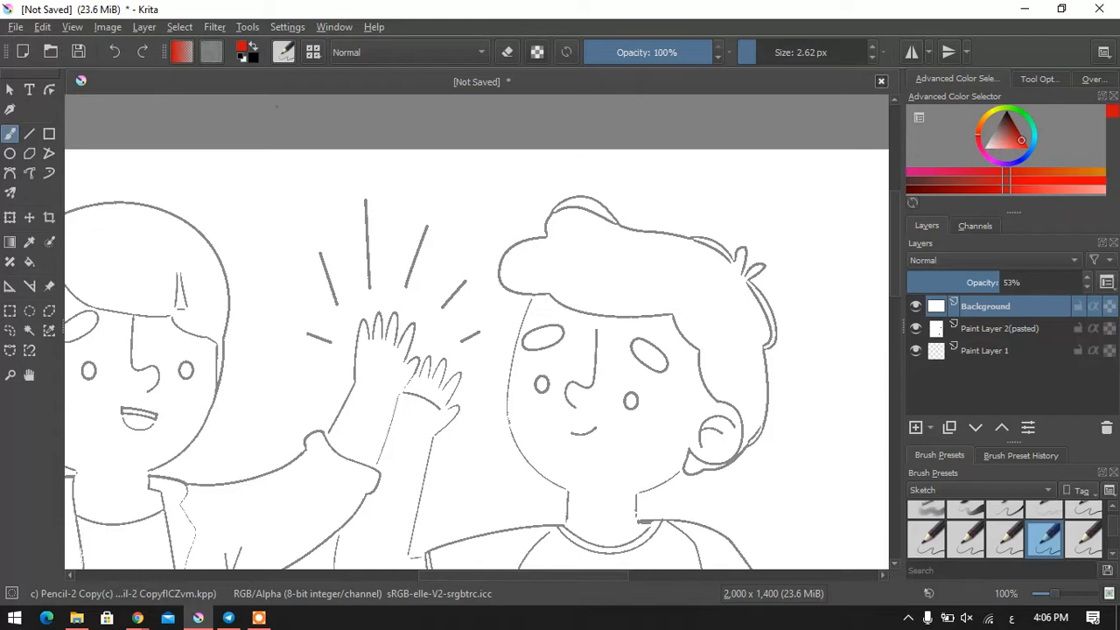
{"action": "key", "text": "F5"}
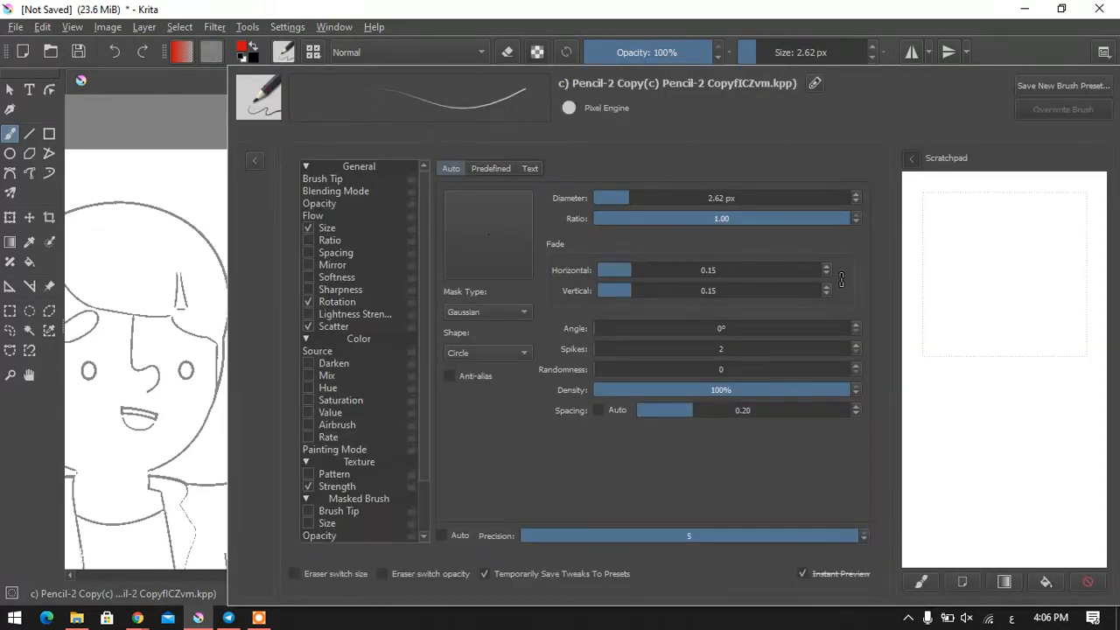
{"action": "key", "text": "F5"}
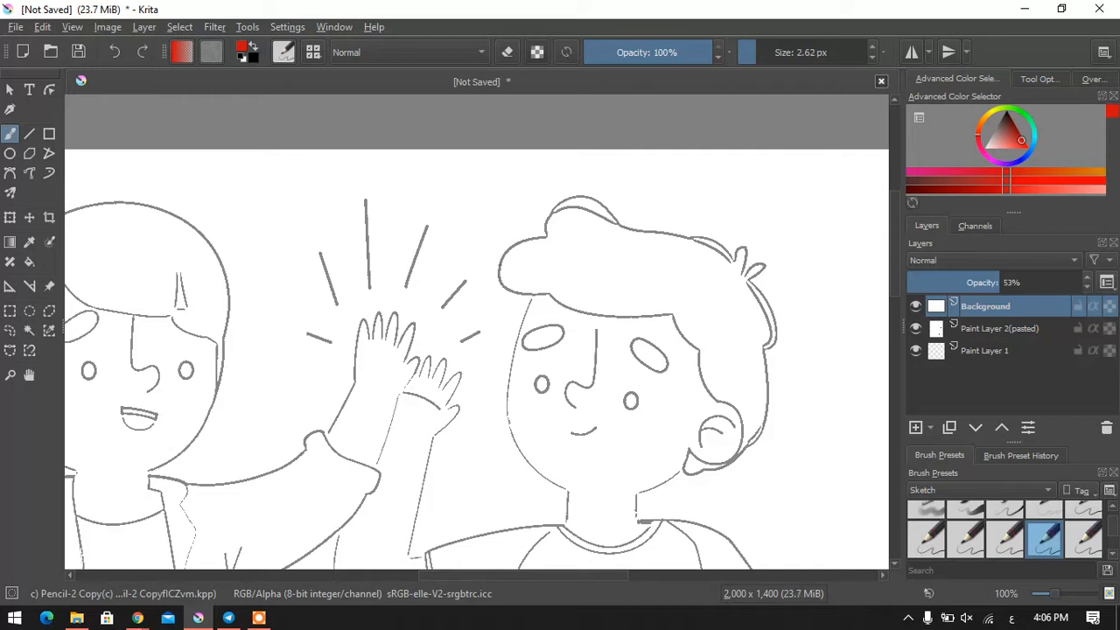
{"action": "mouse_move", "coordinate": [501, 263]}
{"action": "left_mouse_down"}
{"action": "mouse_move", "coordinate": [542, 238]}
{"action": "mouse_move", "coordinate": [560, 204]}
{"action": "left_mouse_up"}
Step: Set the pencil brush diameter to about 14.46 px and save it as a new brush preset under the suggested name
{"action": "key", "text": "F5"}
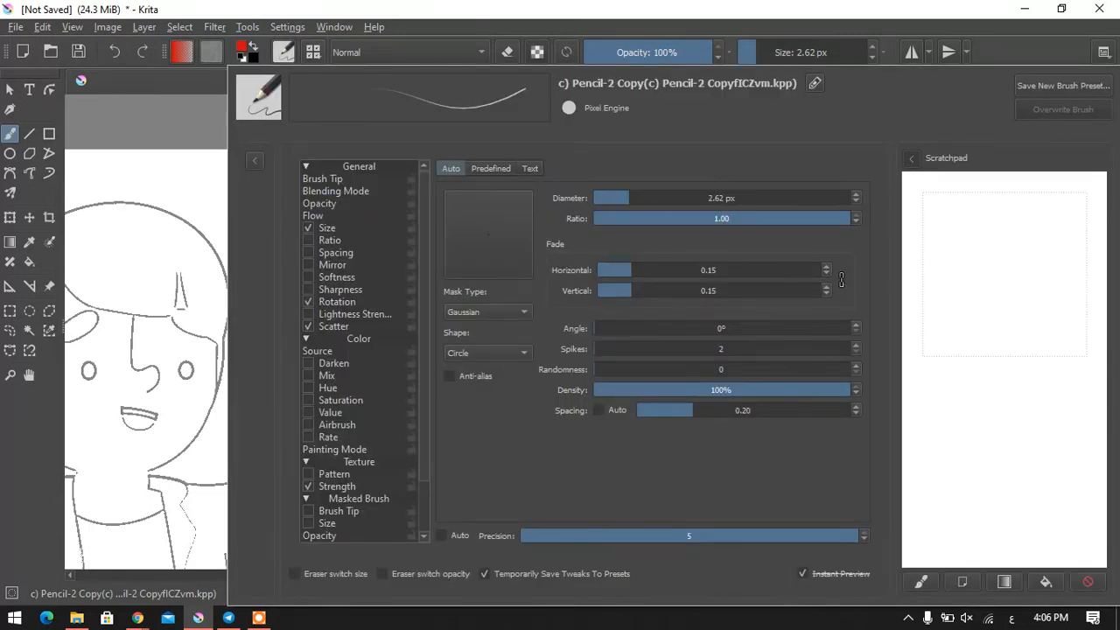
{"action": "mouse_move", "coordinate": [625, 199]}
{"action": "left_mouse_down"}
{"action": "mouse_move", "coordinate": [681, 198]}
{"action": "mouse_move", "coordinate": [656, 198]}
{"action": "left_mouse_up"}
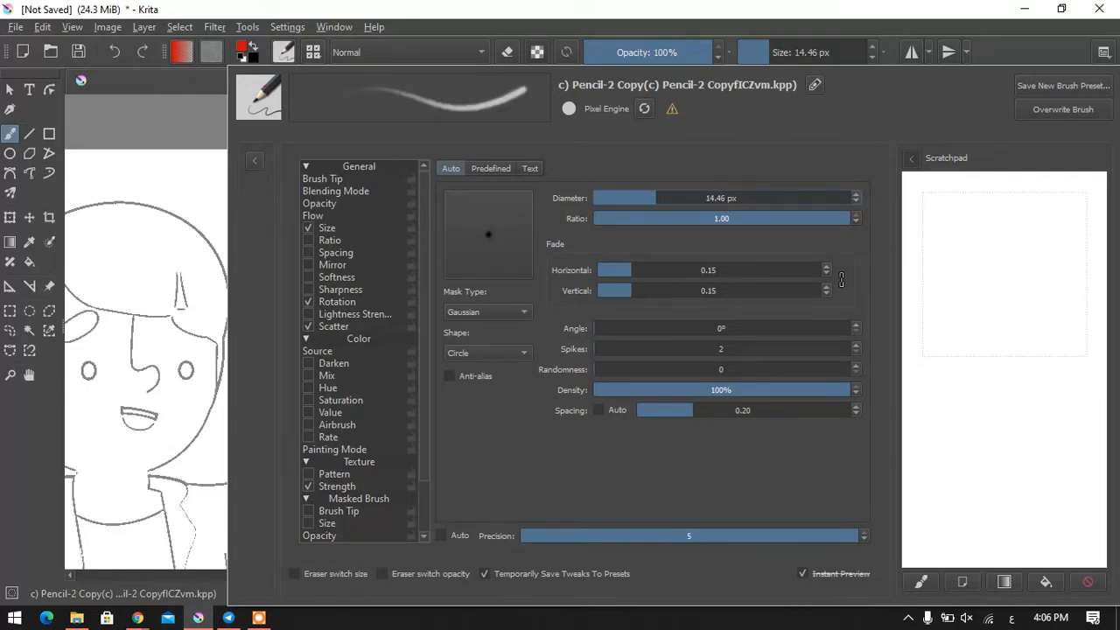
{"action": "left_click", "coordinate": [1064, 85]}
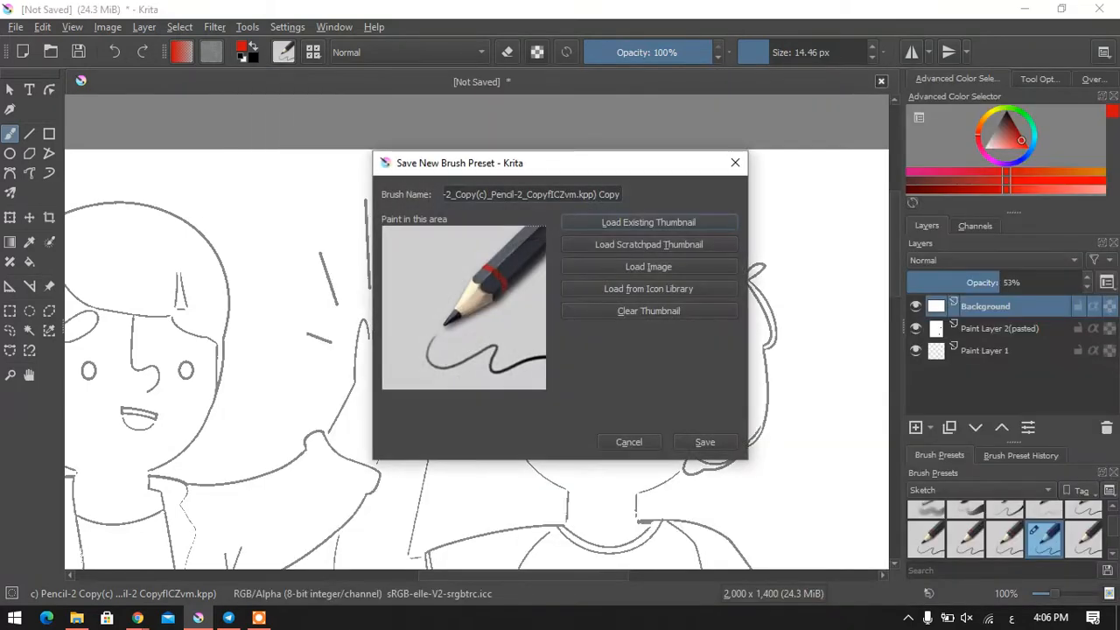
{"action": "left_click", "coordinate": [700, 442]}
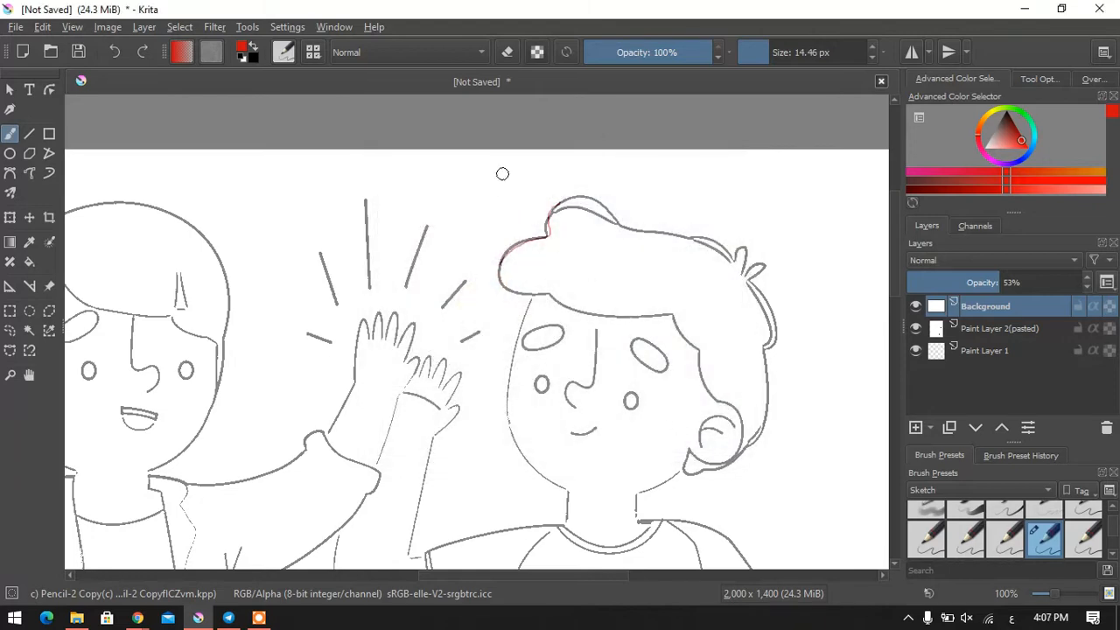
Step: Paint a red test stroke beside the right-hand boy's hair, and save the pencil as a new preset with a 1.42 px diameter
{"action": "left_click_drag", "start_coordinate": [521, 211], "coordinate": [487, 294]}
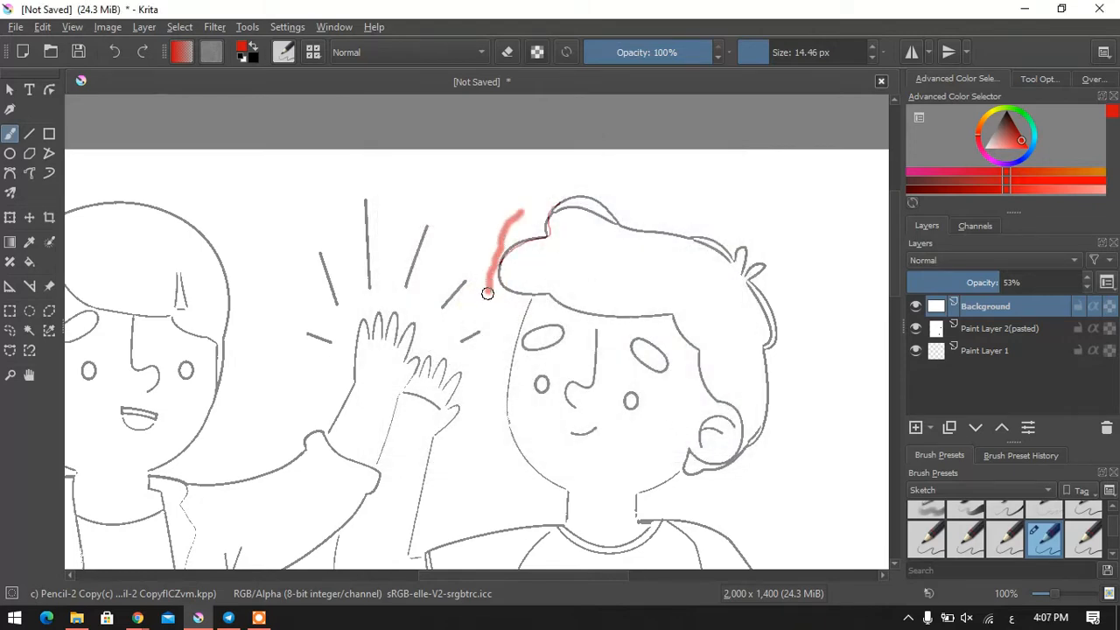
{"action": "left_click", "coordinate": [283, 53]}
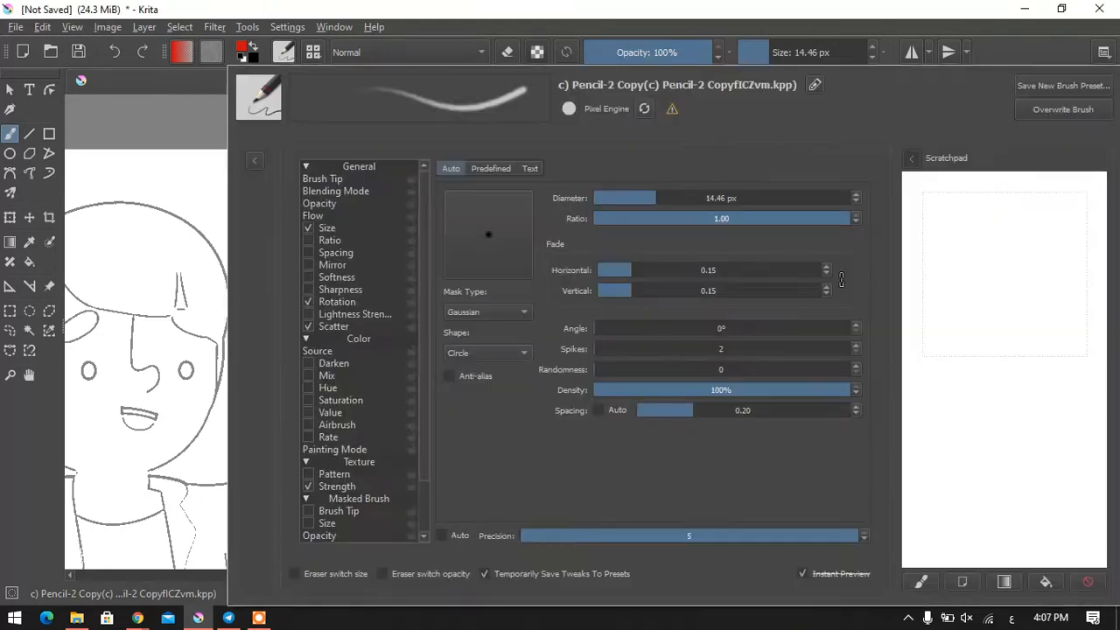
{"action": "left_click_drag", "start_coordinate": [646, 198], "coordinate": [623, 199]}
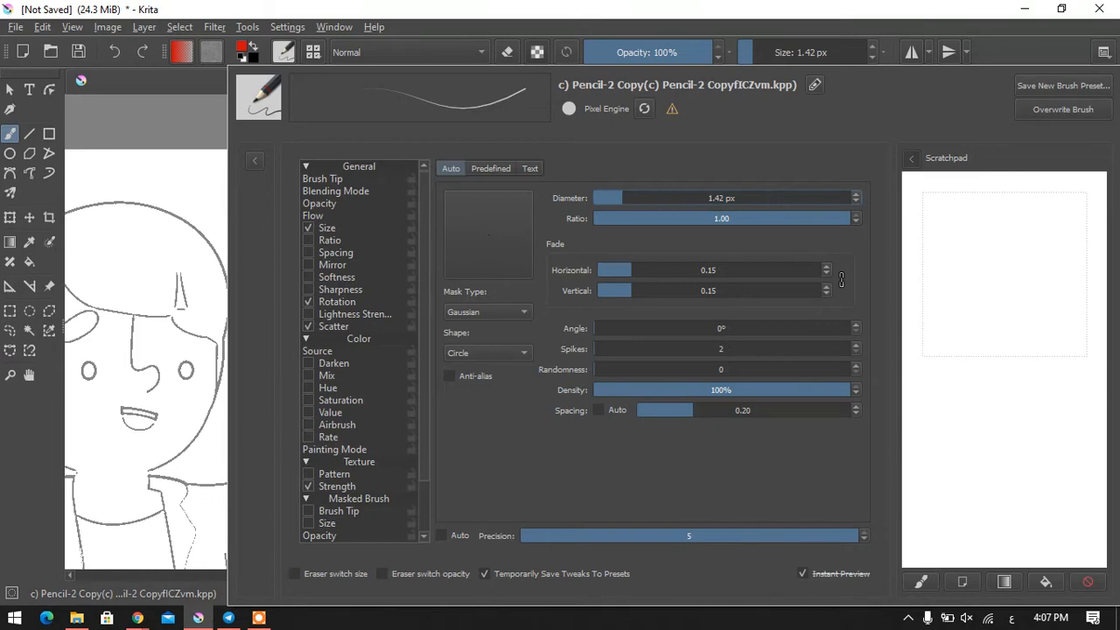
{"action": "left_click", "coordinate": [1063, 86]}
{"action": "left_click", "coordinate": [705, 435]}
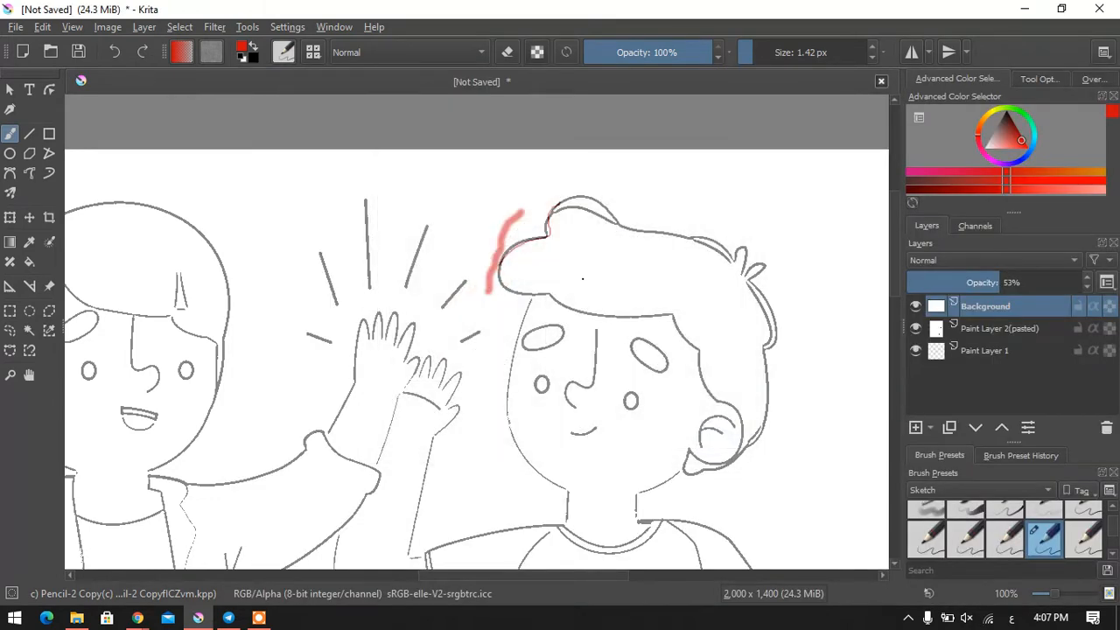
Step: Draw thin red test strokes near the front of the hair, and save the pencil as a new preset with a 4.91 px diameter
{"action": "left_click_drag", "start_coordinate": [472, 210], "coordinate": [457, 263]}
{"action": "left_click_drag", "start_coordinate": [531, 238], "coordinate": [542, 228]}
{"action": "key", "text": "F5"}
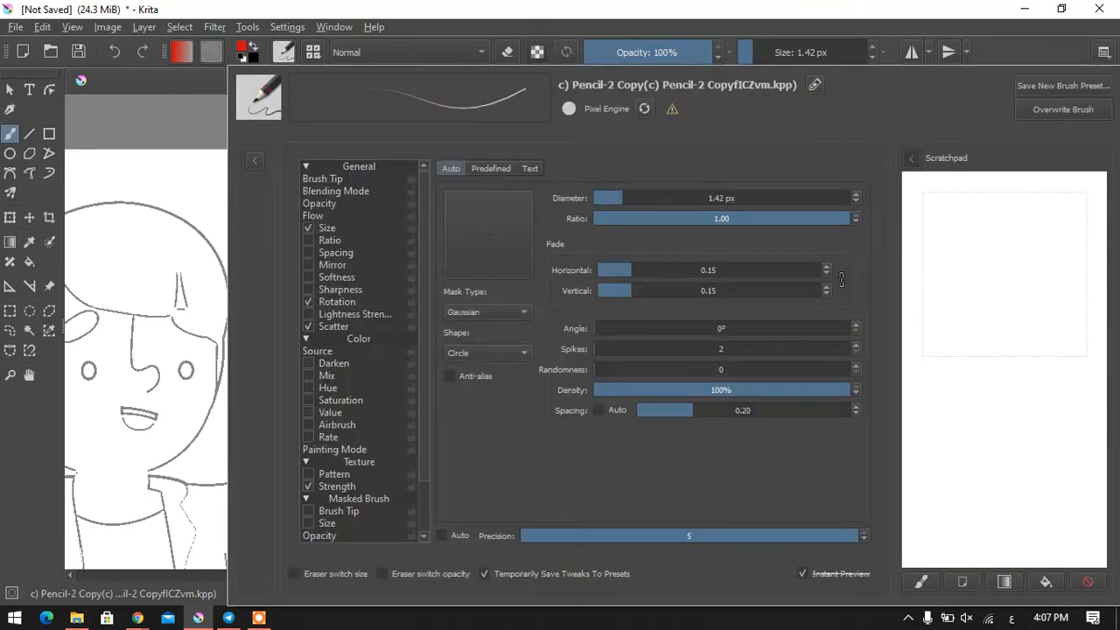
{"action": "left_click_drag", "start_coordinate": [624, 197], "coordinate": [637, 198]}
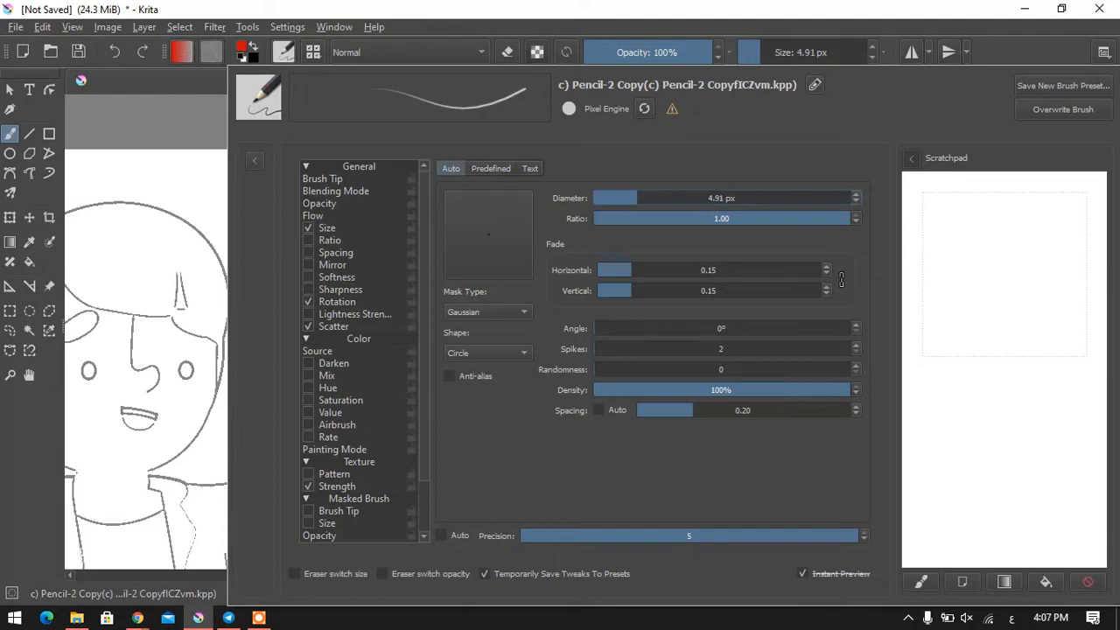
{"action": "left_click", "coordinate": [1063, 85]}
{"action": "left_click", "coordinate": [701, 435]}
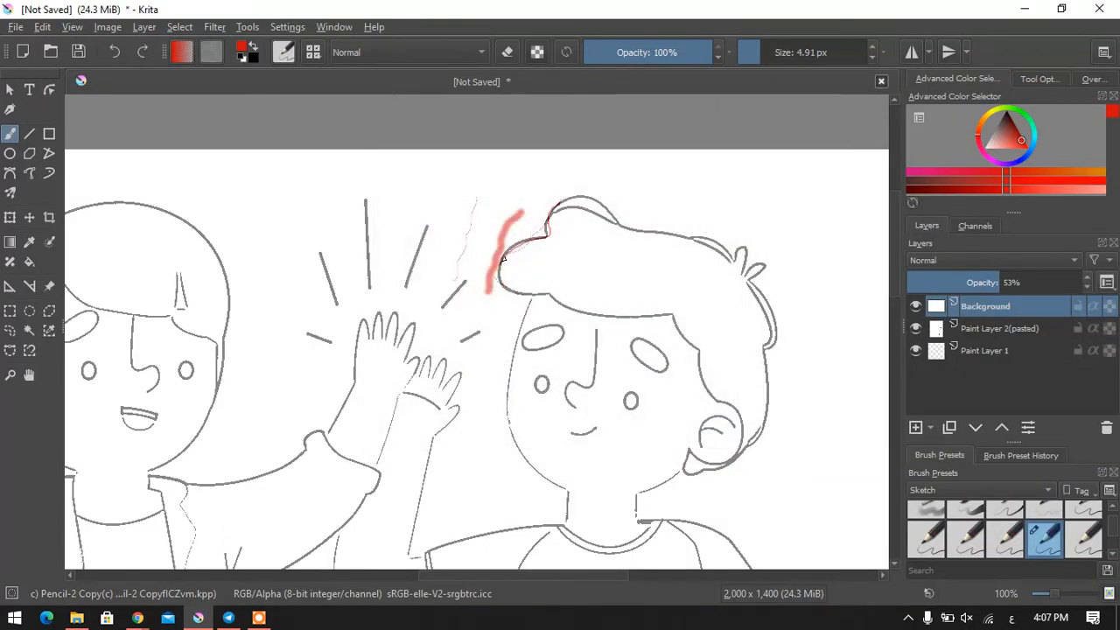
Step: Trace the right-hand boy's outer hair outline in red, and continue down the back of his head in black
{"action": "mouse_move", "coordinate": [501, 288]}
{"action": "left_mouse_down"}
{"action": "mouse_move", "coordinate": [507, 248]}
{"action": "mouse_move", "coordinate": [545, 232]}
{"action": "mouse_move", "coordinate": [558, 206]}
{"action": "mouse_move", "coordinate": [604, 215]}
{"action": "mouse_move", "coordinate": [720, 257]}
{"action": "mouse_move", "coordinate": [748, 282]}
{"action": "mouse_move", "coordinate": [761, 374]}
{"action": "left_mouse_up"}
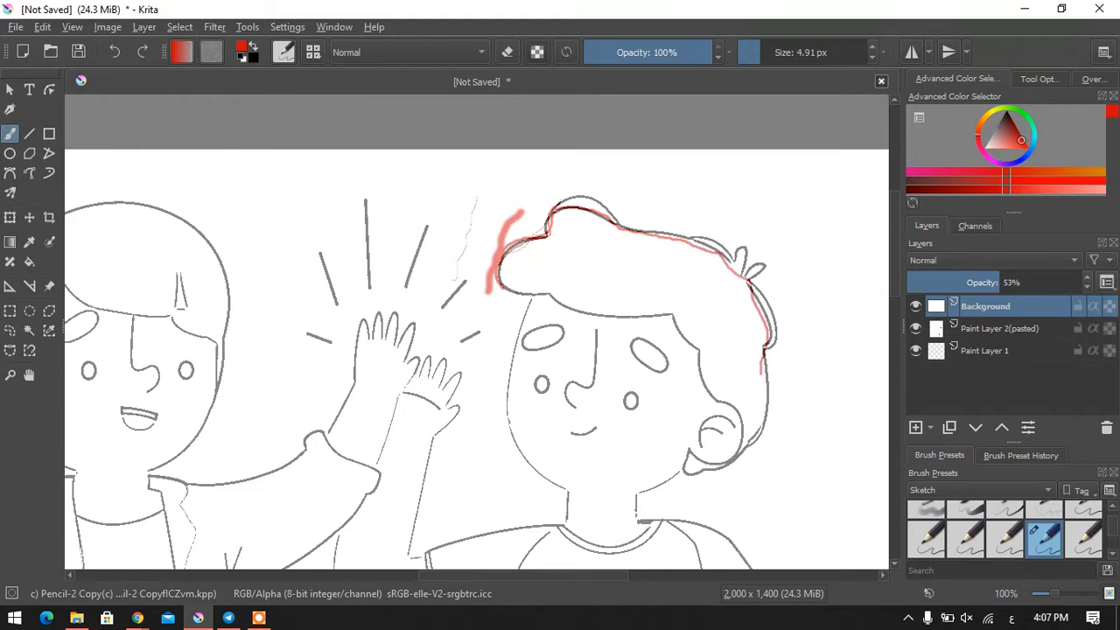
{"action": "key", "text": "x"}
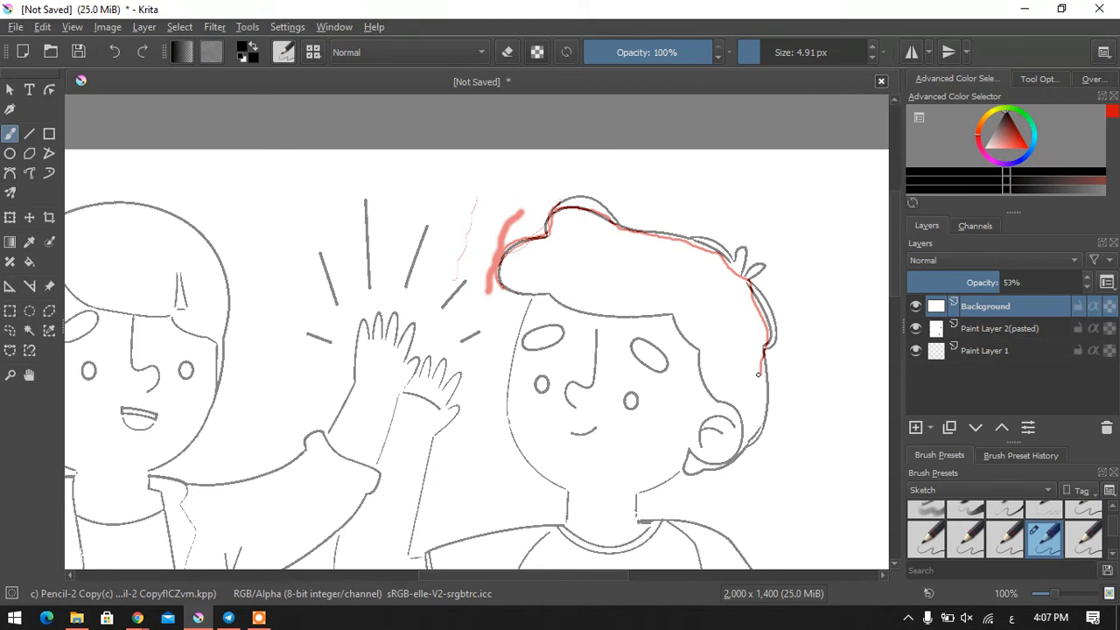
{"action": "mouse_move", "coordinate": [759, 374]}
{"action": "left_mouse_down"}
{"action": "mouse_move", "coordinate": [757, 435]}
{"action": "mouse_move", "coordinate": [737, 446]}
{"action": "left_mouse_up"}
Step: Hide and show the pasted drawing layer repeatedly to compare the traced hair outline with the guide
{"action": "scroll", "coordinate": [643, 350], "scroll_direction": "down", "scroll_amount": 4}
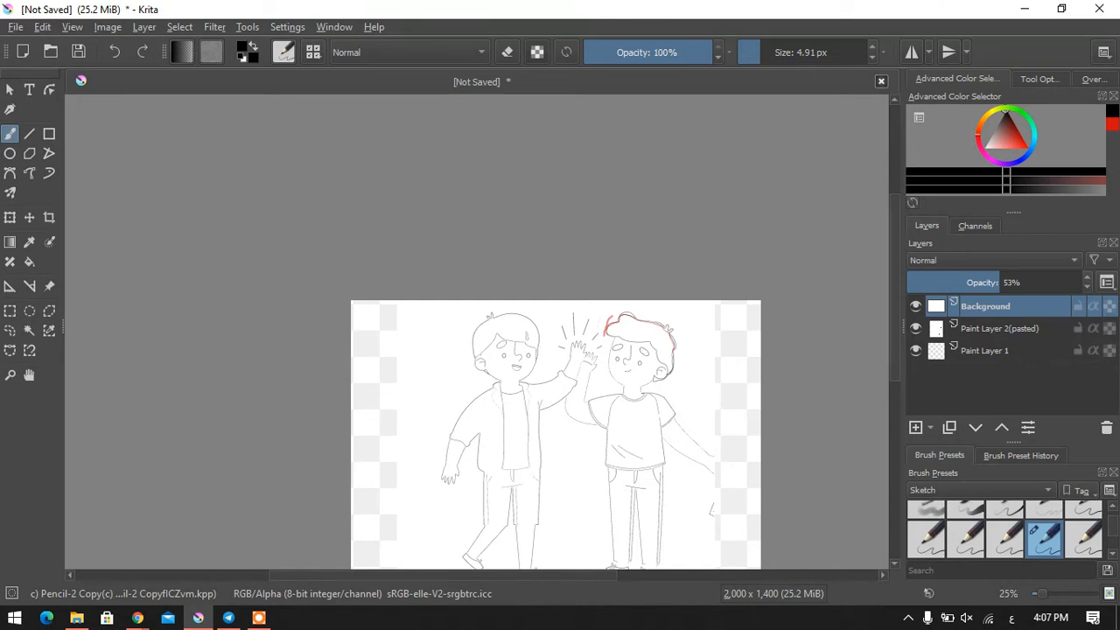
{"action": "scroll", "coordinate": [613, 376], "scroll_direction": "down", "scroll_amount": 3}
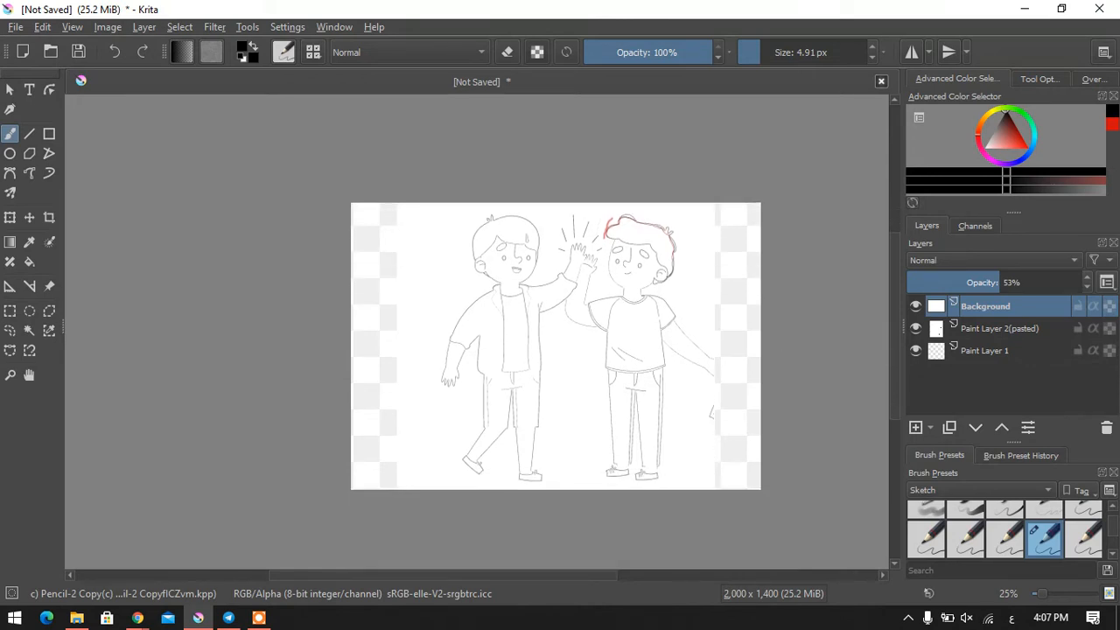
{"action": "left_click", "coordinate": [1005, 329]}
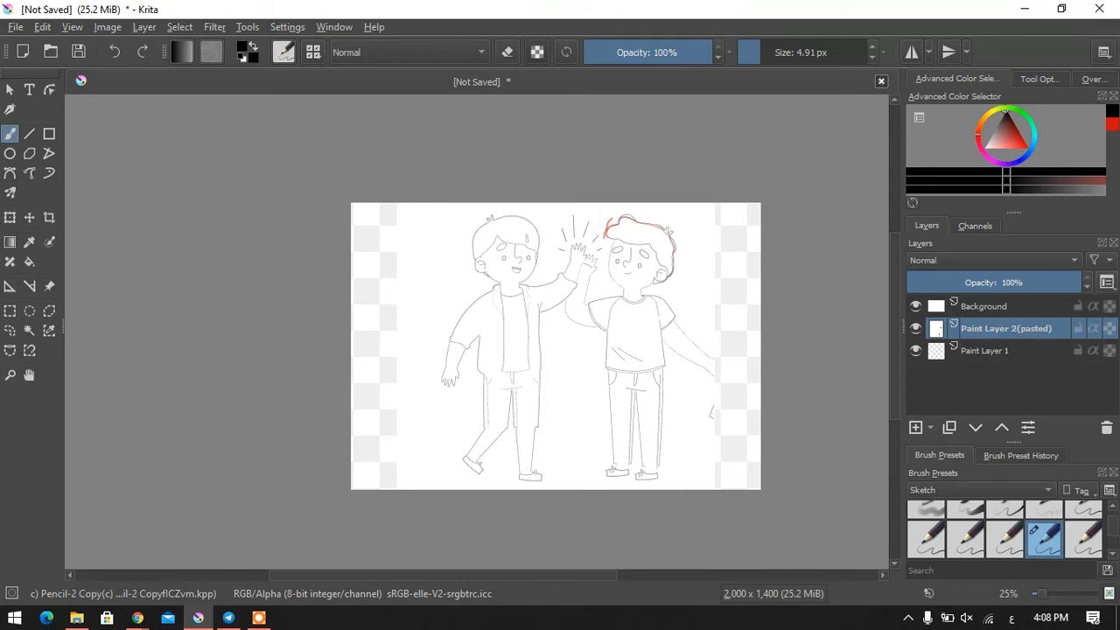
{"action": "scroll", "coordinate": [672, 312], "scroll_direction": "up", "scroll_amount": 1}
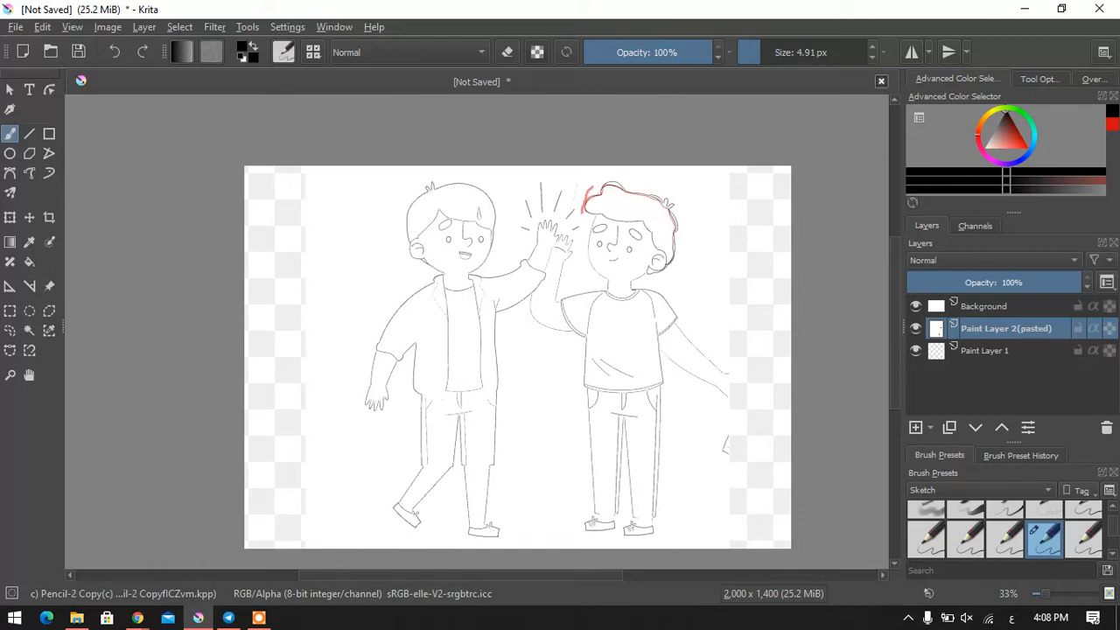
{"action": "left_click", "coordinate": [916, 328]}
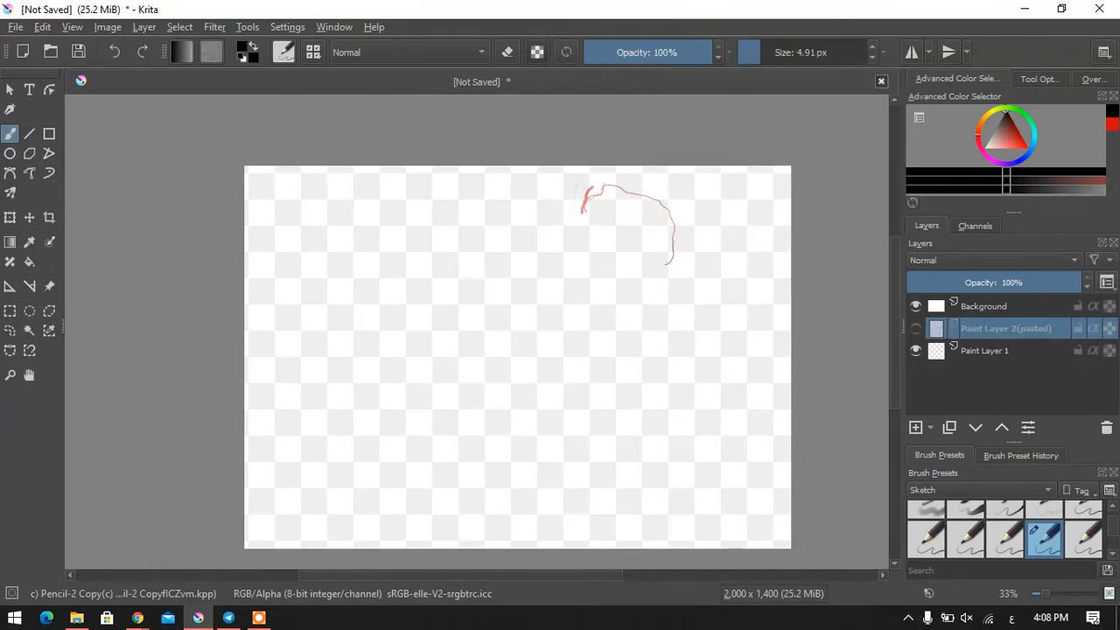
{"action": "left_click", "coordinate": [915, 328]}
{"action": "left_click", "coordinate": [916, 328]}
{"action": "left_click", "coordinate": [915, 329]}
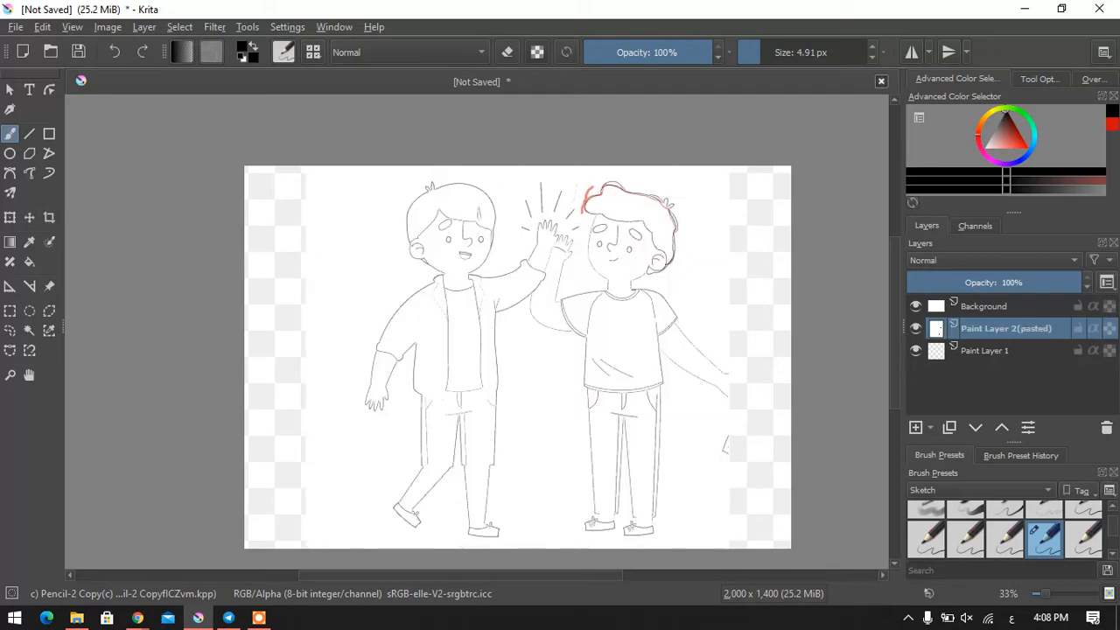
{"action": "left_click", "coordinate": [915, 328]}
{"action": "left_click", "coordinate": [916, 328]}
{"action": "left_click", "coordinate": [915, 328]}
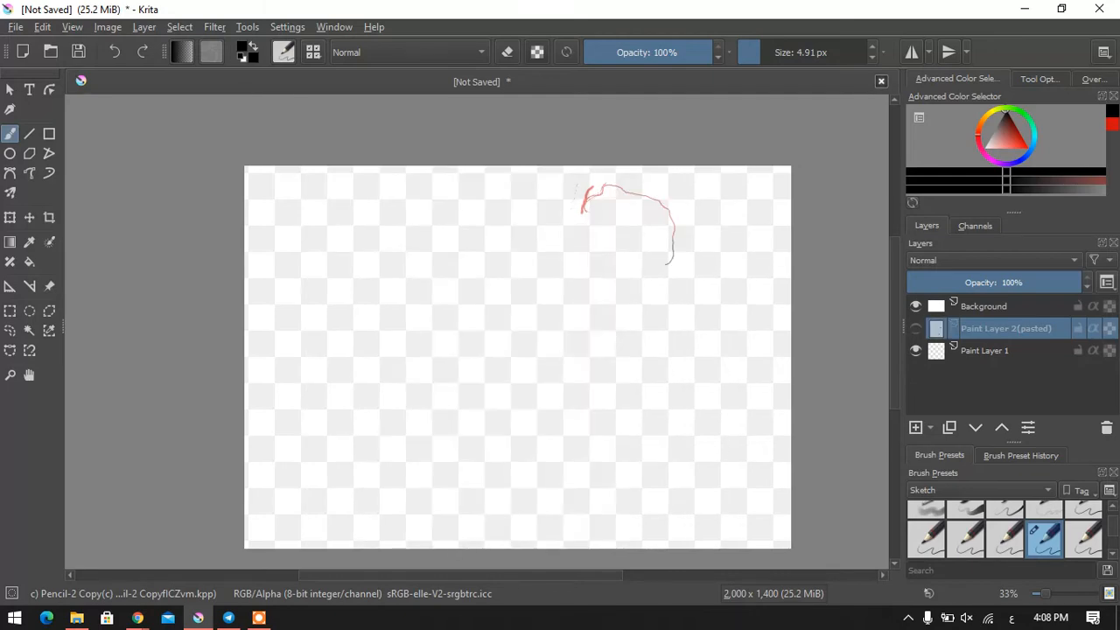
{"action": "left_click", "coordinate": [915, 328]}
{"action": "left_click", "coordinate": [916, 328]}
{"action": "left_click", "coordinate": [916, 328]}
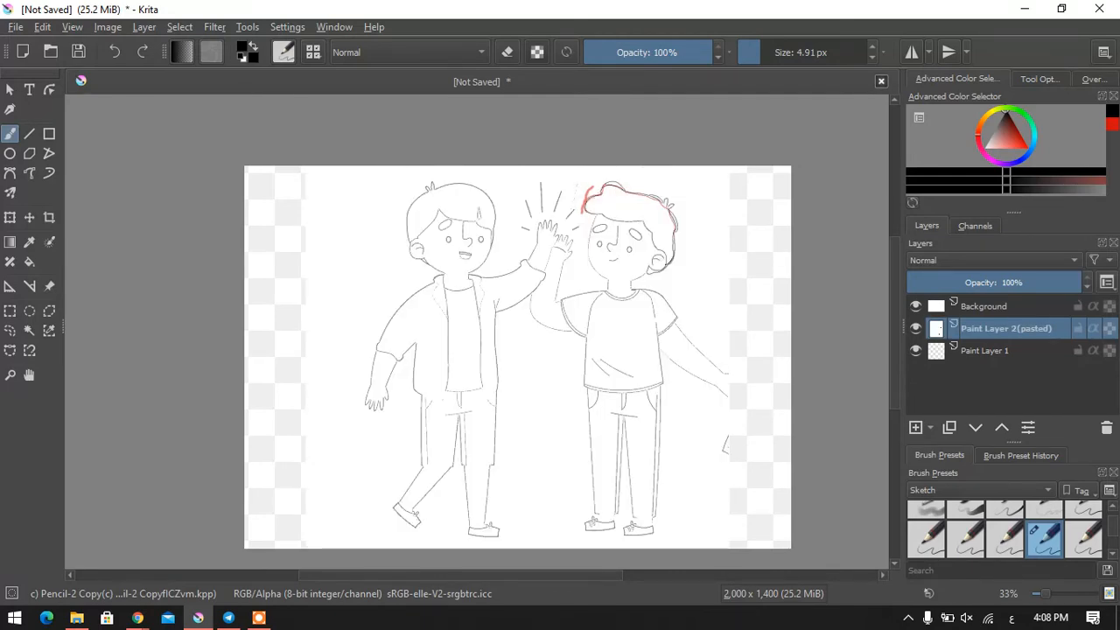
Step: Remove the pasted drawing layer and raise the Background layer's opacity to 100%
{"action": "right_click", "coordinate": [915, 328]}
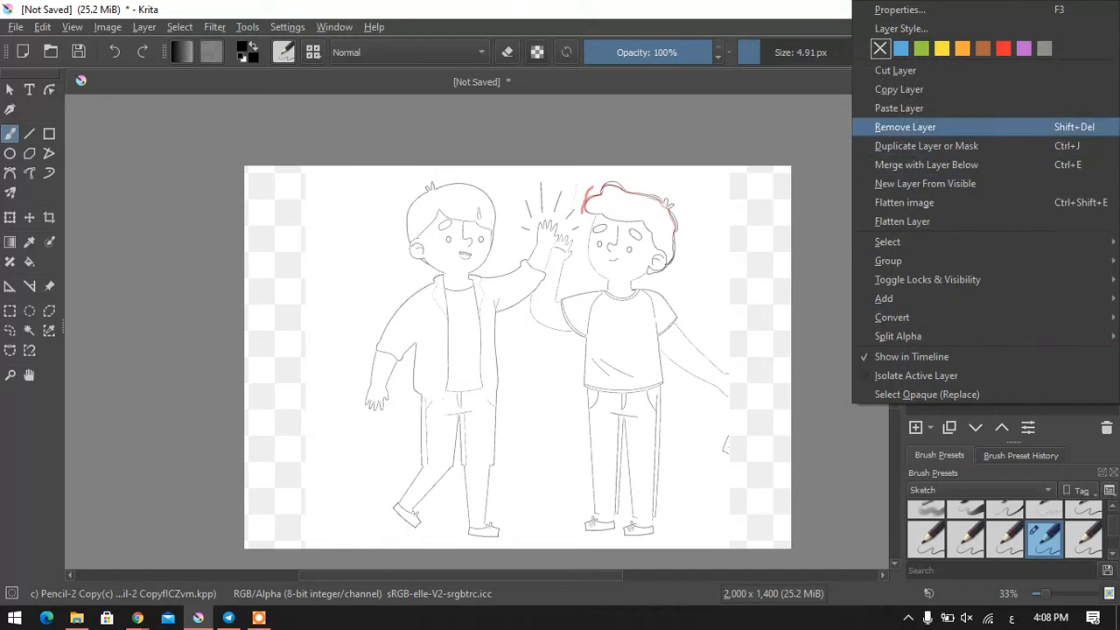
{"action": "left_click", "coordinate": [905, 127]}
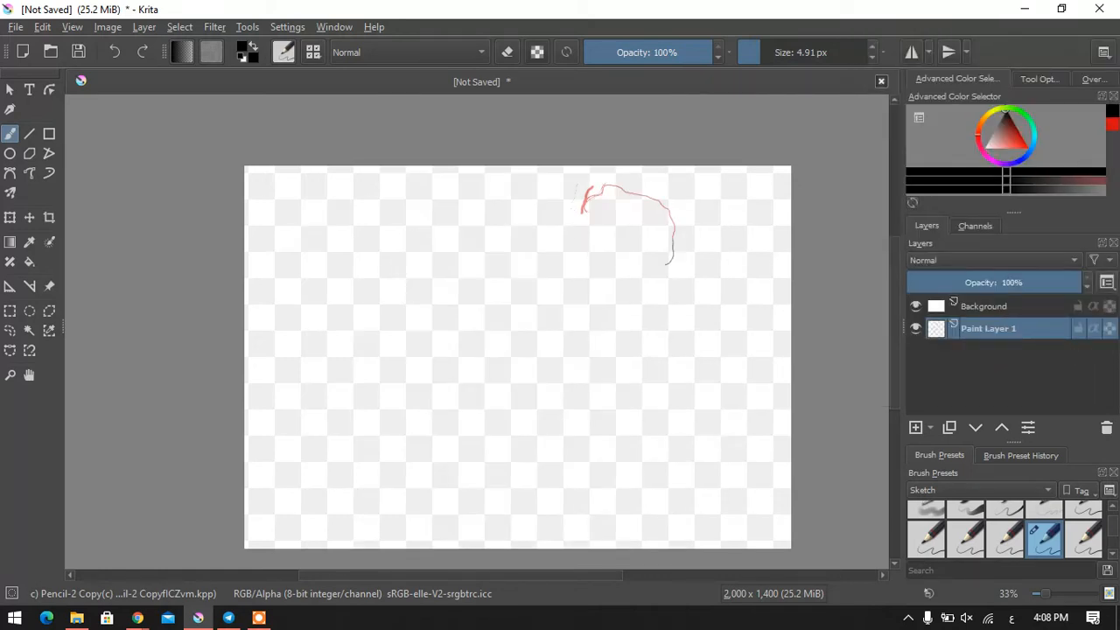
{"action": "left_click", "coordinate": [986, 306]}
{"action": "left_click_drag", "start_coordinate": [998, 283], "coordinate": [1084, 283]}
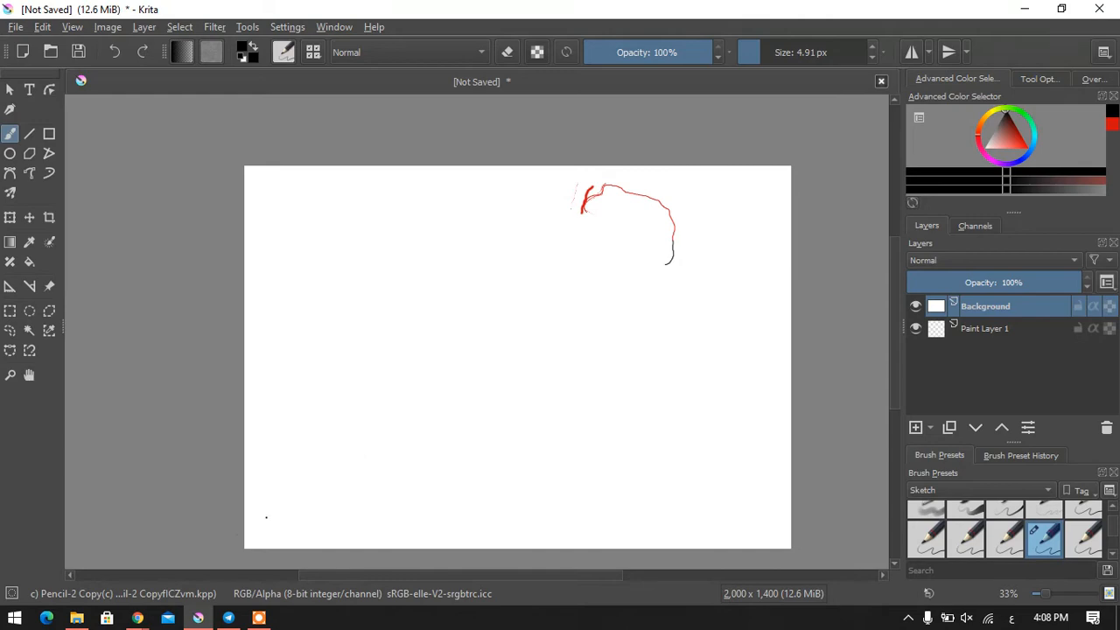
Step: Open 3213420.jpg from File Explorer in Photos, place it beside the canvas as a colour reference, and close the folder window
{"action": "left_click", "coordinate": [77, 618]}
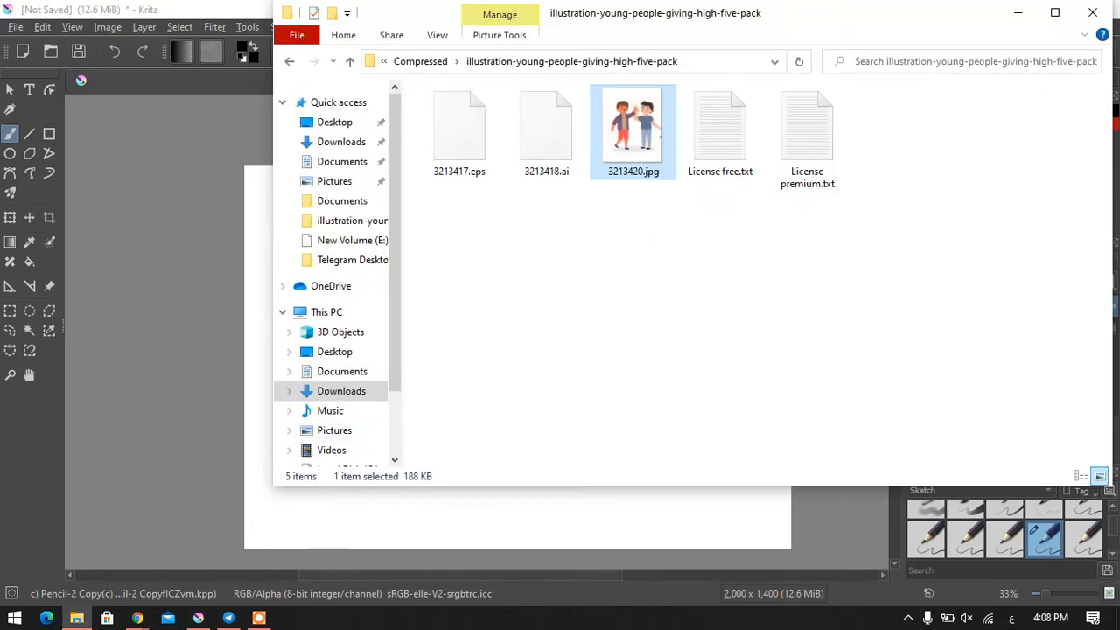
{"action": "key", "text": "Return"}
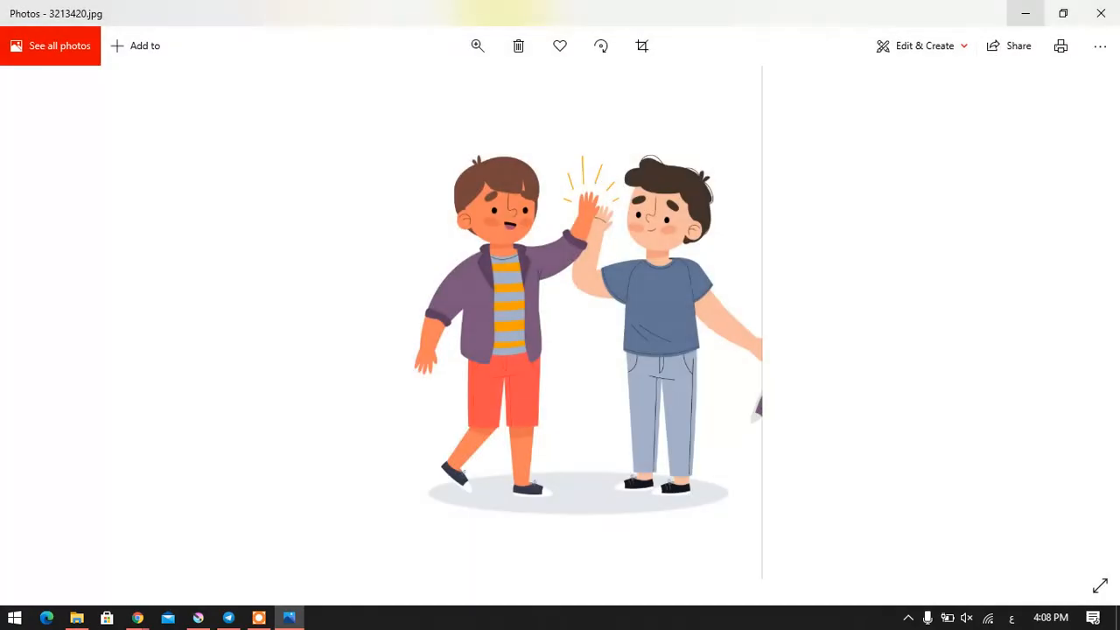
{"action": "left_click_drag", "start_coordinate": [973, 13], "coordinate": [364, 130]}
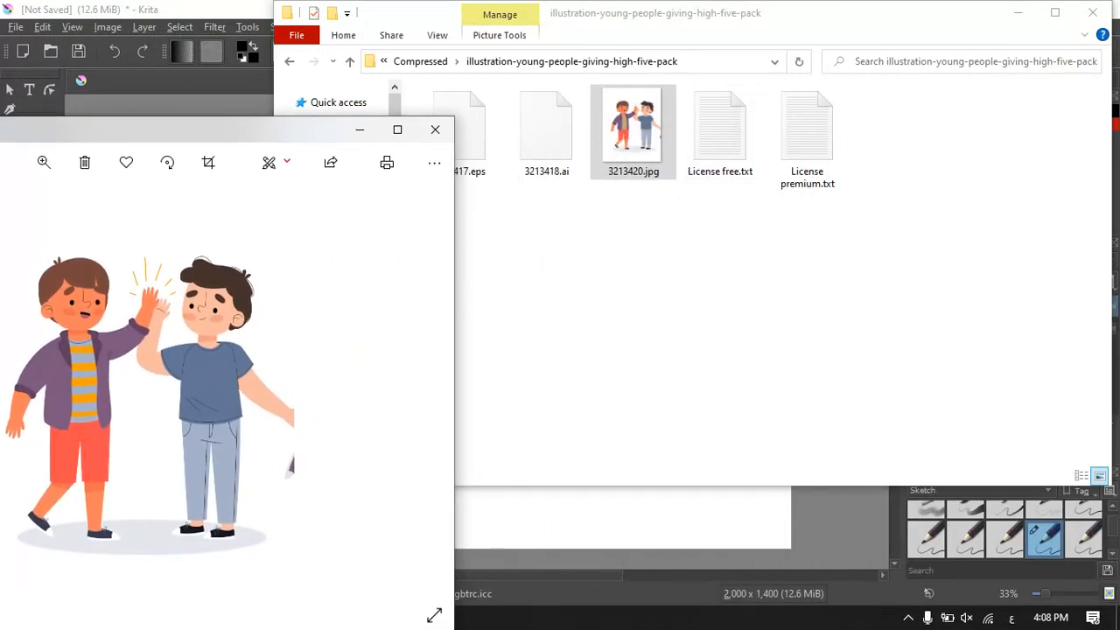
{"action": "left_click", "coordinate": [1092, 12]}
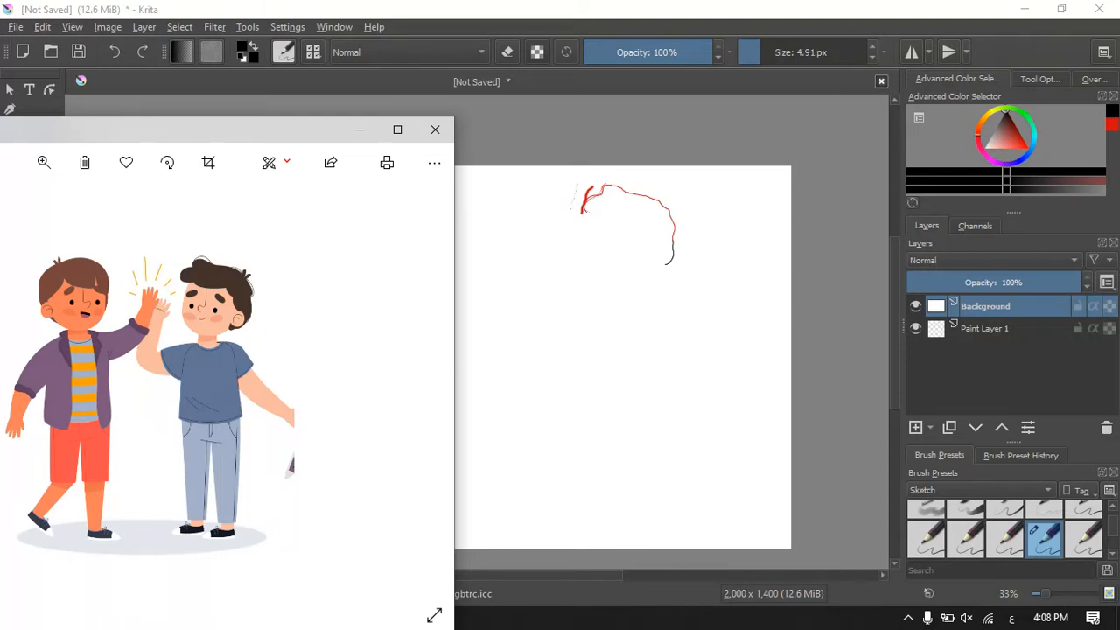
Step: Shade inside the traced hair outline in dark grey with the 4.91 px pencil and with a new preset saved at 55.49 px
{"action": "mouse_move", "coordinate": [1019, 138]}
{"action": "left_mouse_down"}
{"action": "mouse_move", "coordinate": [1015, 146]}
{"action": "mouse_move", "coordinate": [1000, 120]}
{"action": "left_mouse_up"}
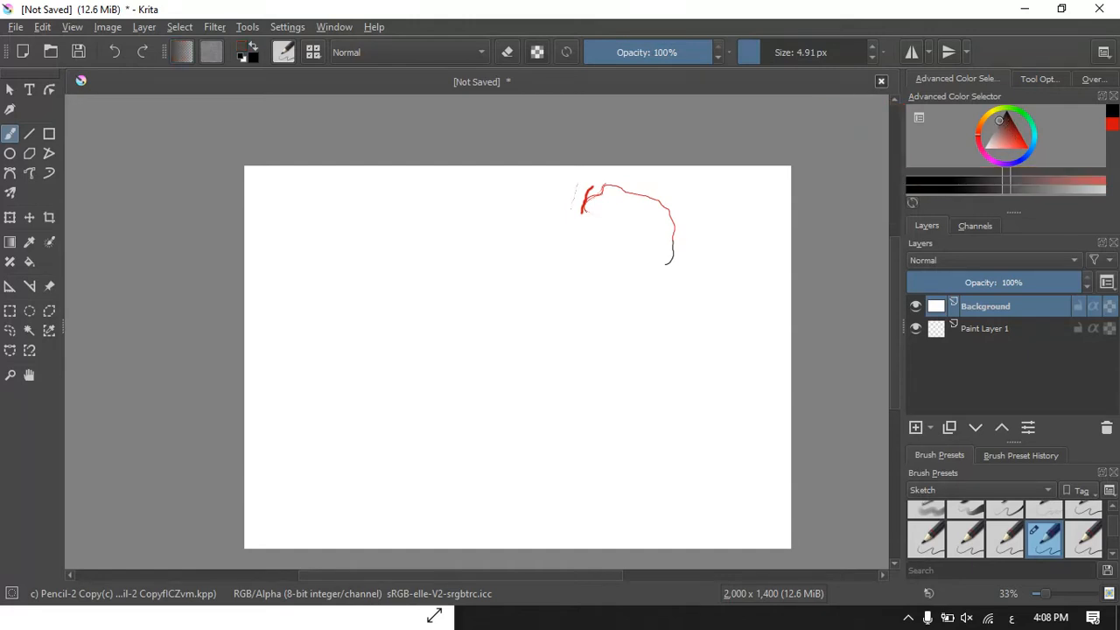
{"action": "left_click_drag", "start_coordinate": [598, 207], "coordinate": [653, 215]}
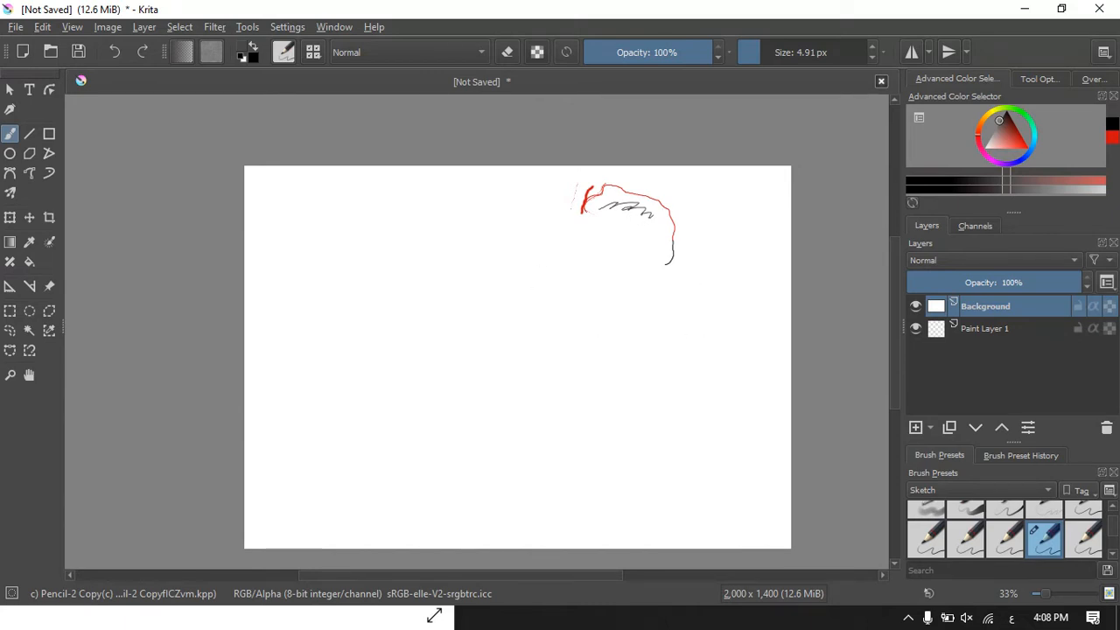
{"action": "key", "text": "F5"}
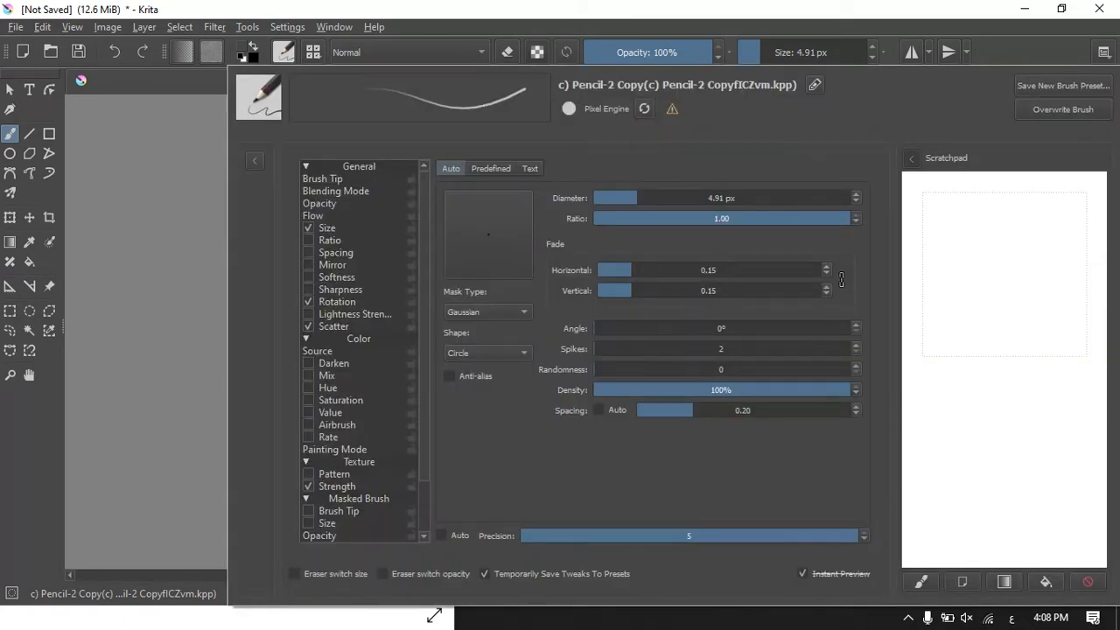
{"action": "left_click_drag", "start_coordinate": [667, 198], "coordinate": [691, 199]}
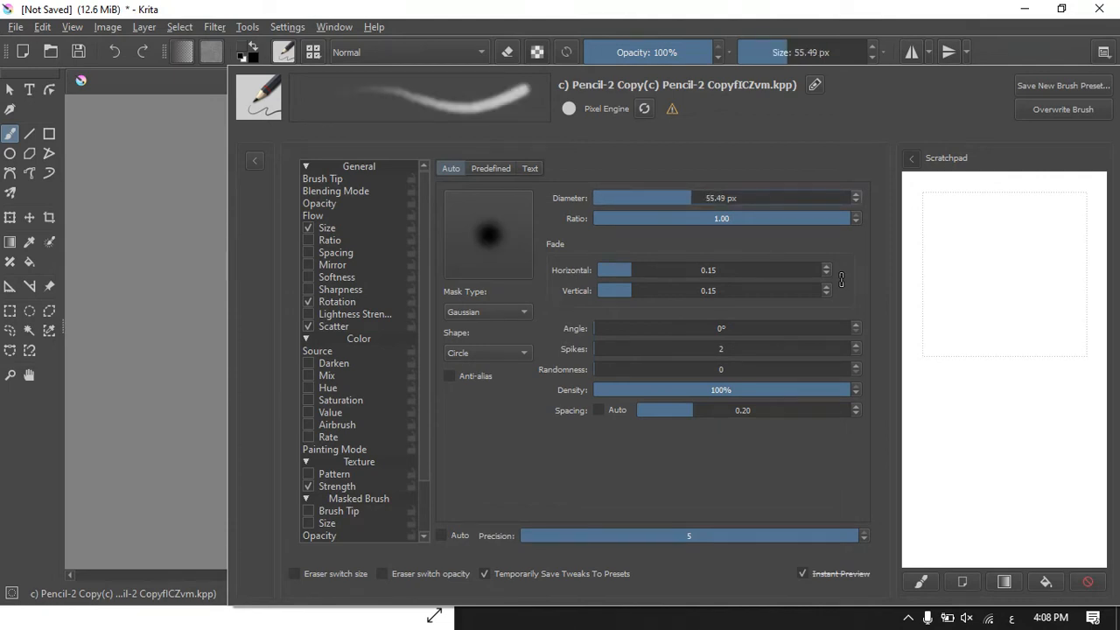
{"action": "left_click", "coordinate": [1063, 84]}
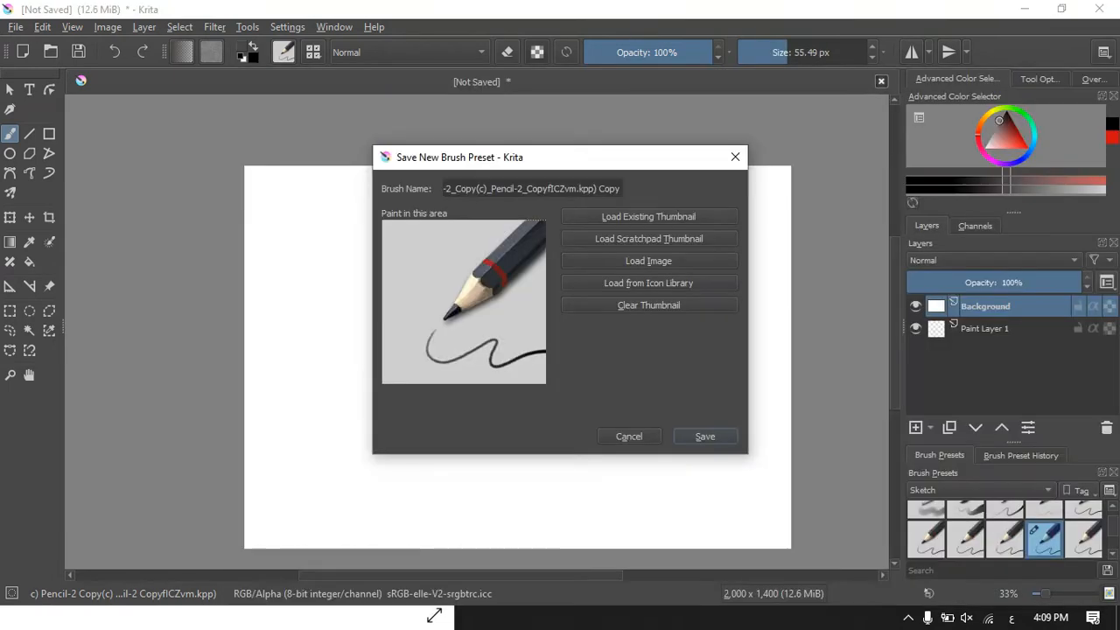
{"action": "left_click", "coordinate": [706, 436]}
{"action": "left_click_drag", "start_coordinate": [609, 200], "coordinate": [667, 230]}
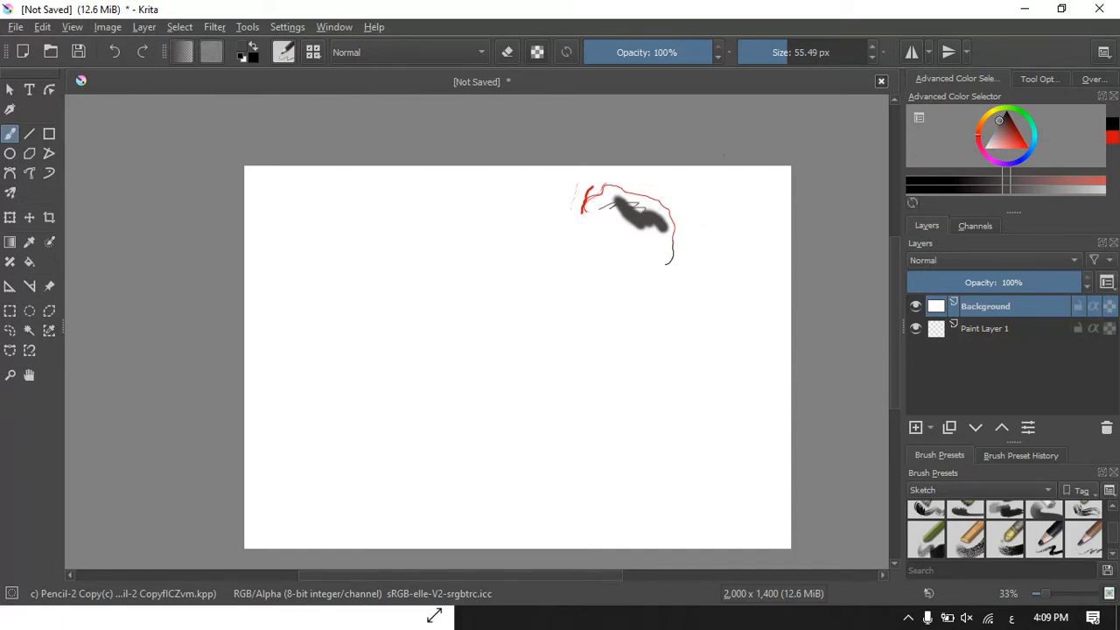
Step: Try other brush sizes in dark grey: a thin zigzag below the hair and a broad soft blob at 400.61 px
{"action": "left_click", "coordinate": [763, 52]}
{"action": "left_click", "coordinate": [760, 53]}
{"action": "mouse_move", "coordinate": [625, 221]}
{"action": "left_mouse_down"}
{"action": "mouse_move", "coordinate": [613, 276]}
{"action": "mouse_move", "coordinate": [665, 282]}
{"action": "left_mouse_up"}
{"action": "left_click", "coordinate": [831, 53]}
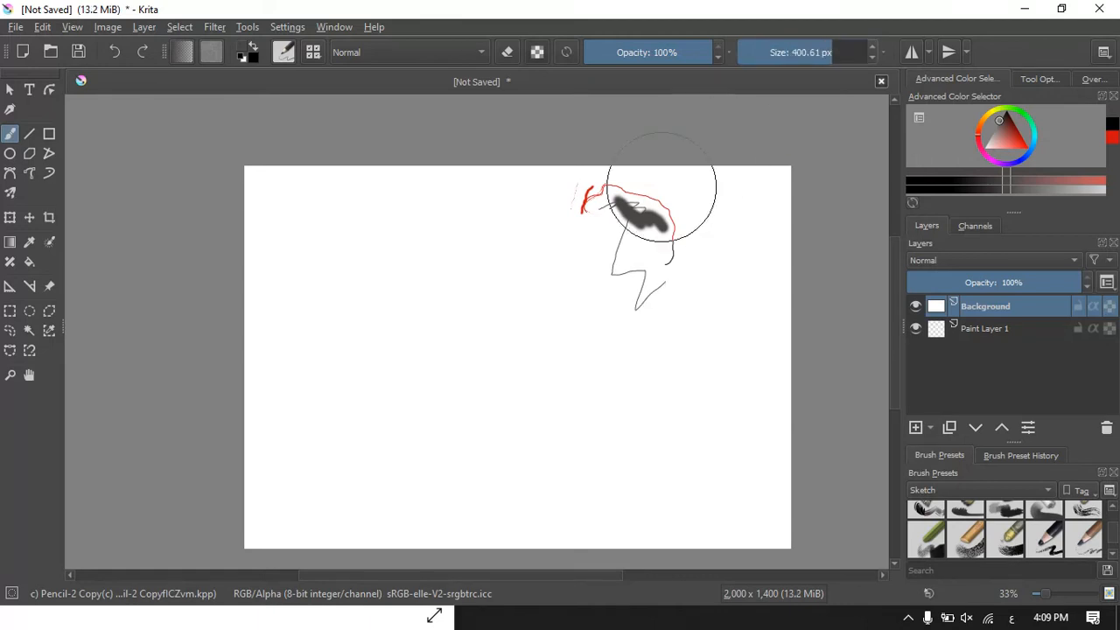
{"action": "mouse_move", "coordinate": [663, 202]}
{"action": "left_mouse_down"}
{"action": "mouse_move", "coordinate": [663, 282]}
{"action": "mouse_move", "coordinate": [612, 282]}
{"action": "mouse_move", "coordinate": [460, 326]}
{"action": "left_mouse_up"}
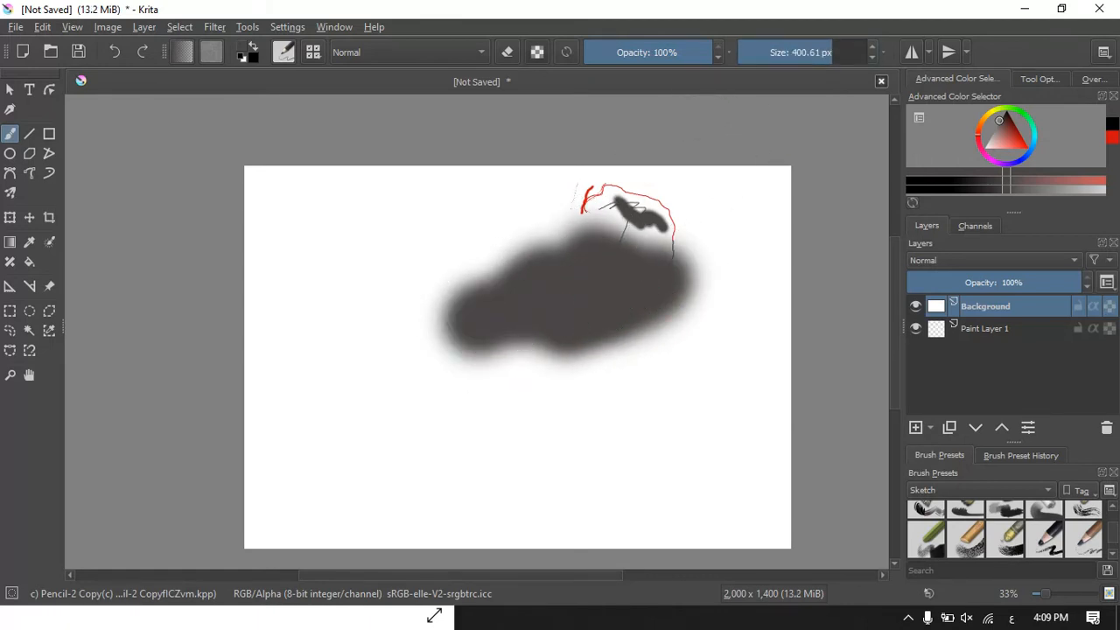
Step: Draw a 1.30 px zigzag line beside the dark blob and a 39.22 px wavy line below it
{"action": "left_click_drag", "start_coordinate": [760, 53], "coordinate": [752, 52]}
{"action": "mouse_move", "coordinate": [439, 248]}
{"action": "left_mouse_down"}
{"action": "mouse_move", "coordinate": [372, 256]}
{"action": "mouse_move", "coordinate": [395, 352]}
{"action": "mouse_move", "coordinate": [526, 400]}
{"action": "left_mouse_up"}
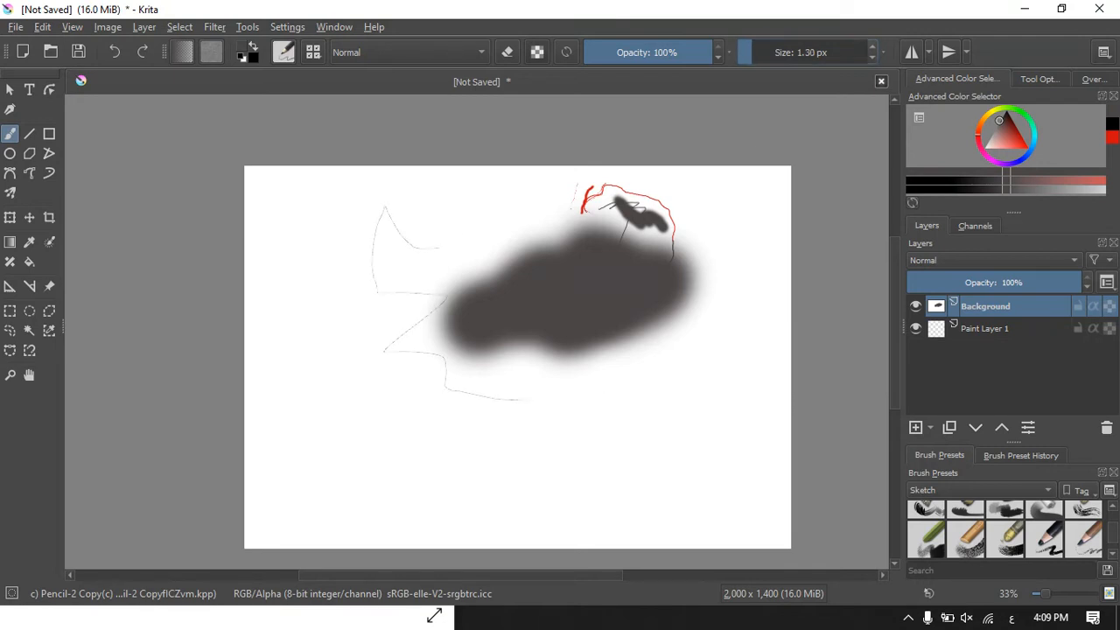
{"action": "mouse_move", "coordinate": [755, 53]}
{"action": "left_mouse_down"}
{"action": "mouse_move", "coordinate": [820, 53]}
{"action": "mouse_move", "coordinate": [781, 53]}
{"action": "left_mouse_up"}
{"action": "mouse_move", "coordinate": [680, 251]}
{"action": "left_mouse_down"}
{"action": "mouse_move", "coordinate": [665, 348]}
{"action": "mouse_move", "coordinate": [592, 405]}
{"action": "mouse_move", "coordinate": [567, 477]}
{"action": "mouse_move", "coordinate": [510, 458]}
{"action": "mouse_move", "coordinate": [485, 478]}
{"action": "mouse_move", "coordinate": [446, 438]}
{"action": "left_mouse_up"}
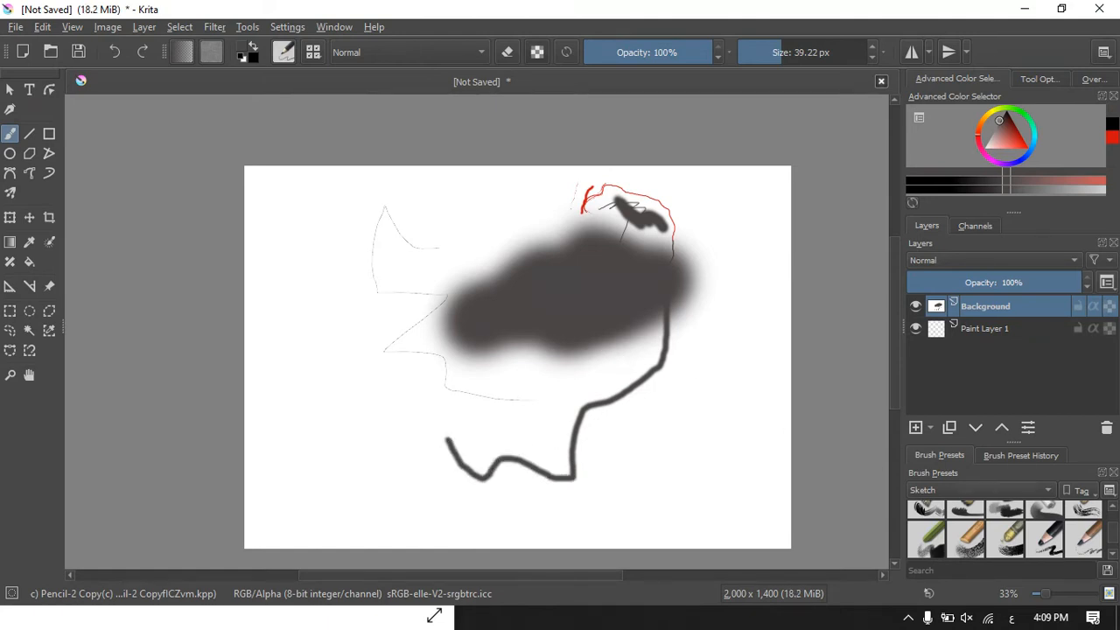
{"action": "scroll", "coordinate": [1004, 530], "scroll_direction": "up", "scroll_amount": 3}
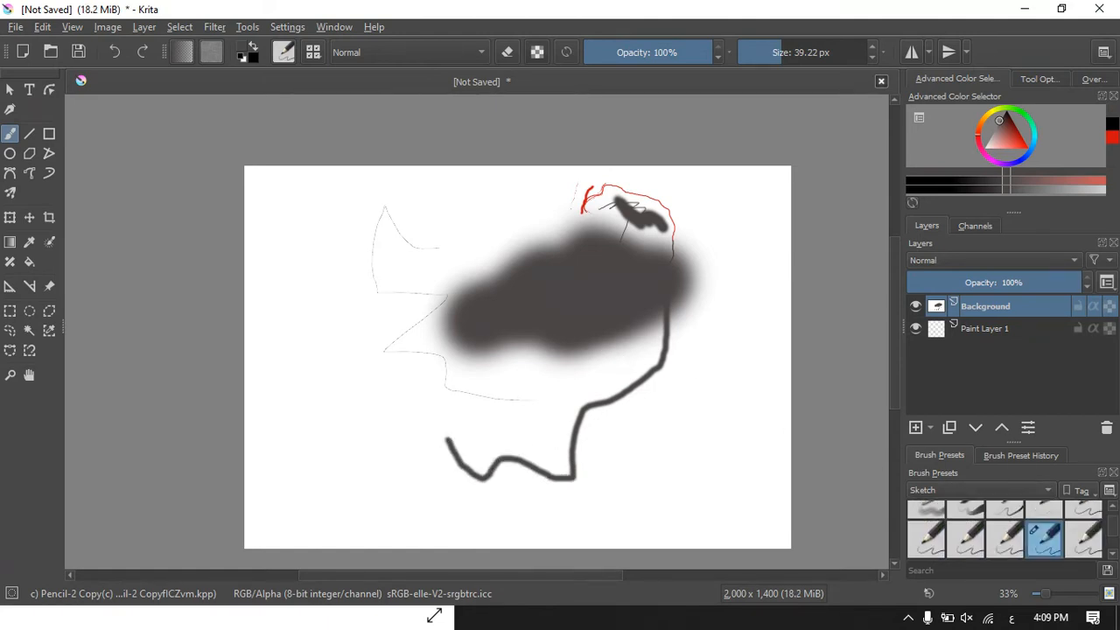
{"action": "key", "text": "F6"}
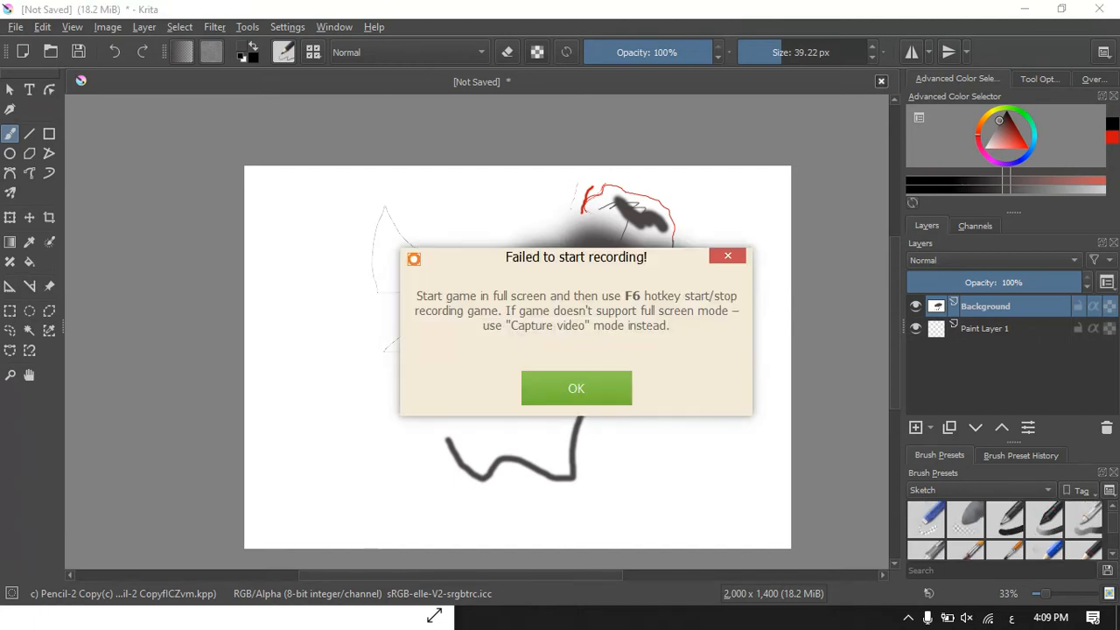
{"action": "left_click", "coordinate": [576, 389]}
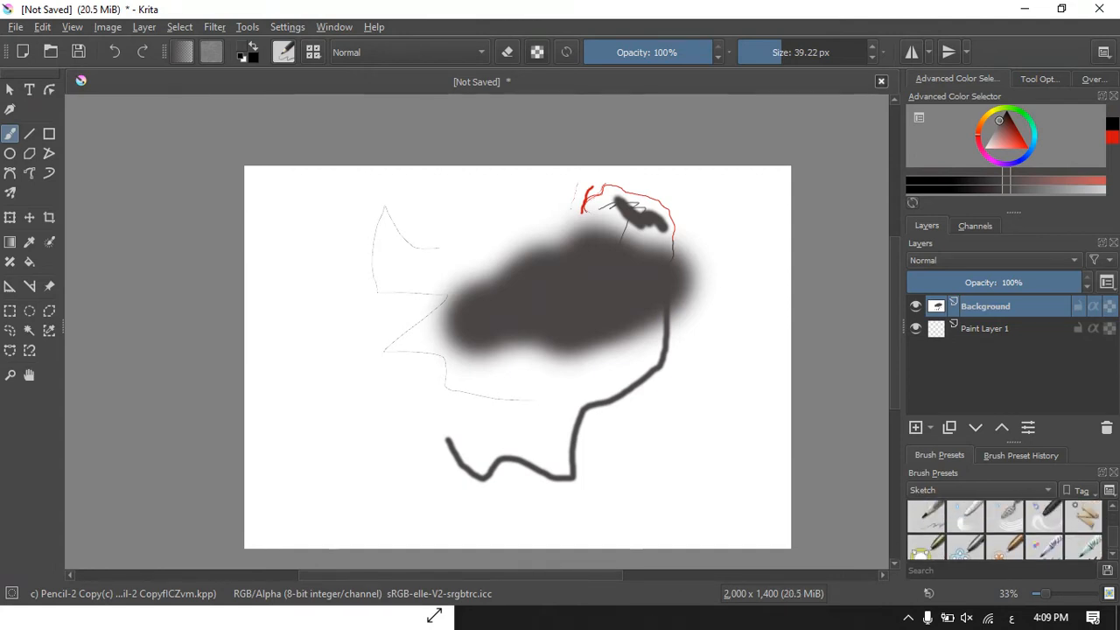
Step: Switch to the Bristles-2 Flat Rough brush and draw a dark grey 40 px zigzag beside the soft blob
{"action": "right_click", "coordinate": [507, 227]}
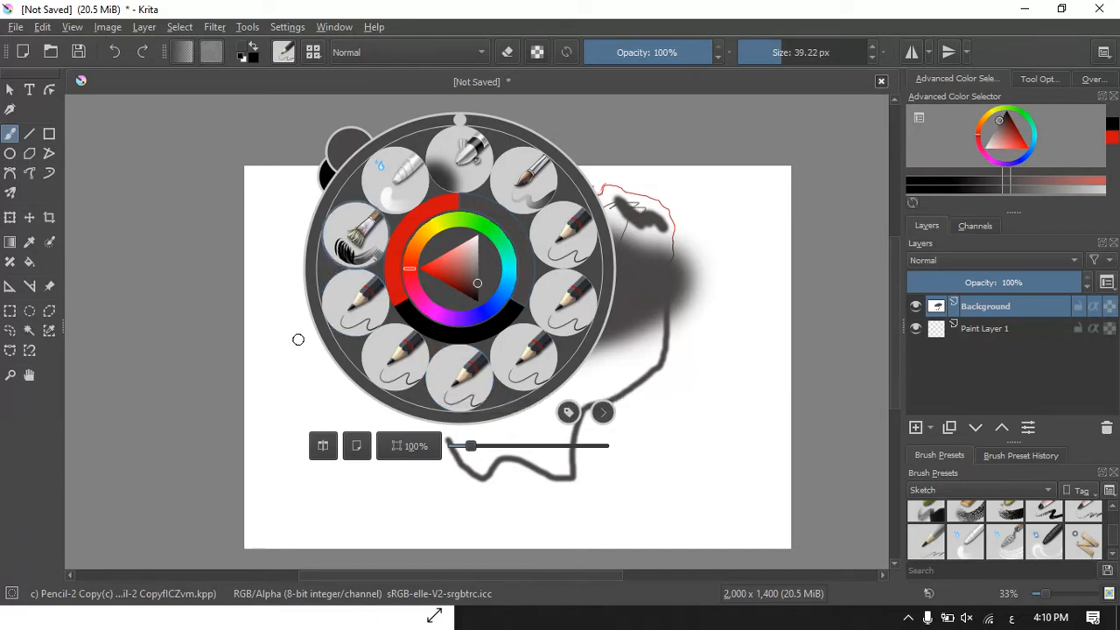
{"action": "left_click", "coordinate": [354, 234]}
{"action": "mouse_move", "coordinate": [493, 274]}
{"action": "left_mouse_down"}
{"action": "mouse_move", "coordinate": [392, 286]}
{"action": "mouse_move", "coordinate": [363, 306]}
{"action": "mouse_move", "coordinate": [394, 324]}
{"action": "mouse_move", "coordinate": [426, 295]}
{"action": "left_mouse_up"}
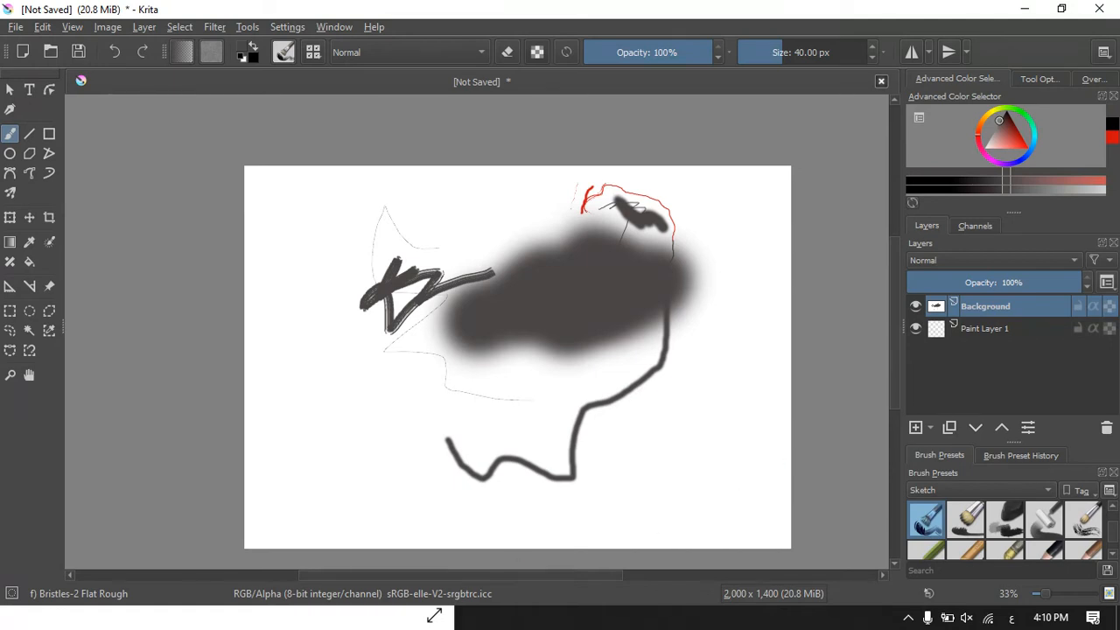
{"action": "left_click_drag", "start_coordinate": [1045, 593], "coordinate": [1049, 594]}
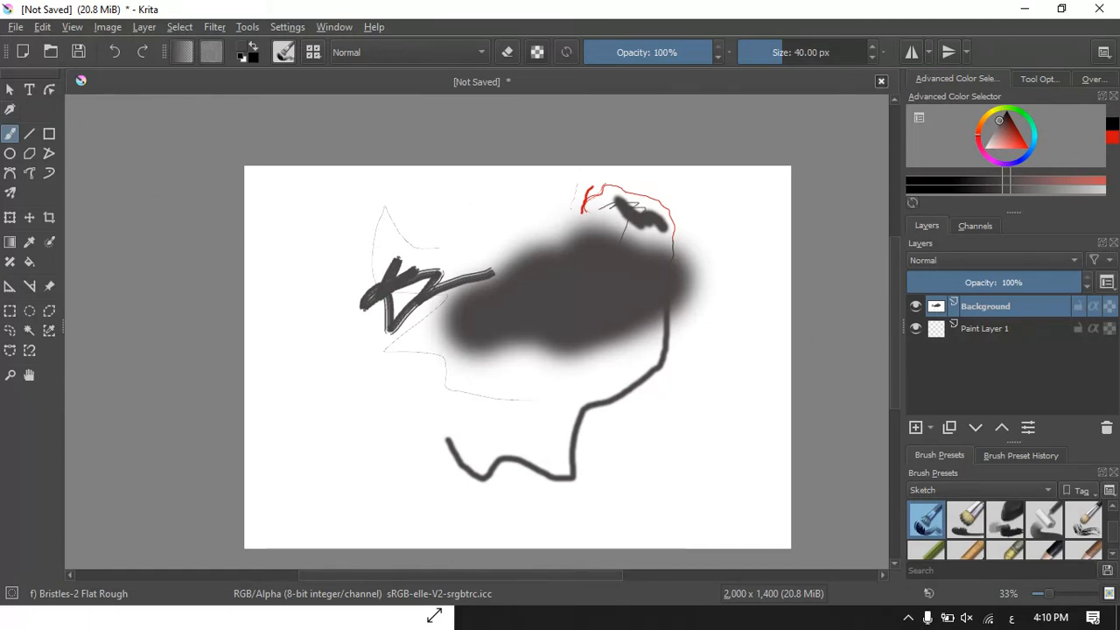
Step: Scribble dark grey loops, a zigzag and a long curved line around the soft blob with the 40 px bristle brush
{"action": "mouse_move", "coordinate": [924, 325]}
{"action": "mouse_move", "coordinate": [479, 224]}
{"action": "left_mouse_down"}
{"action": "mouse_move", "coordinate": [419, 263]}
{"action": "mouse_move", "coordinate": [457, 265]}
{"action": "mouse_move", "coordinate": [488, 300]}
{"action": "mouse_move", "coordinate": [428, 297]}
{"action": "mouse_move", "coordinate": [395, 312]}
{"action": "mouse_move", "coordinate": [449, 351]}
{"action": "mouse_move", "coordinate": [407, 414]}
{"action": "mouse_move", "coordinate": [337, 374]}
{"action": "mouse_move", "coordinate": [406, 453]}
{"action": "mouse_move", "coordinate": [356, 448]}
{"action": "mouse_move", "coordinate": [351, 346]}
{"action": "mouse_move", "coordinate": [328, 379]}
{"action": "mouse_move", "coordinate": [379, 361]}
{"action": "mouse_move", "coordinate": [405, 430]}
{"action": "mouse_move", "coordinate": [339, 366]}
{"action": "mouse_move", "coordinate": [422, 351]}
{"action": "mouse_move", "coordinate": [371, 298]}
{"action": "mouse_move", "coordinate": [305, 365]}
{"action": "mouse_move", "coordinate": [430, 392]}
{"action": "mouse_move", "coordinate": [317, 410]}
{"action": "mouse_move", "coordinate": [319, 333]}
{"action": "mouse_move", "coordinate": [425, 394]}
{"action": "mouse_move", "coordinate": [366, 397]}
{"action": "mouse_move", "coordinate": [309, 343]}
{"action": "mouse_move", "coordinate": [385, 424]}
{"action": "mouse_move", "coordinate": [314, 349]}
{"action": "mouse_move", "coordinate": [372, 422]}
{"action": "mouse_move", "coordinate": [361, 388]}
{"action": "mouse_move", "coordinate": [317, 339]}
{"action": "mouse_move", "coordinate": [389, 418]}
{"action": "mouse_move", "coordinate": [317, 334]}
{"action": "mouse_move", "coordinate": [394, 423]}
{"action": "mouse_move", "coordinate": [442, 358]}
{"action": "mouse_move", "coordinate": [337, 365]}
{"action": "mouse_move", "coordinate": [416, 390]}
{"action": "mouse_move", "coordinate": [454, 362]}
{"action": "mouse_move", "coordinate": [354, 395]}
{"action": "mouse_move", "coordinate": [407, 372]}
{"action": "mouse_move", "coordinate": [499, 396]}
{"action": "mouse_move", "coordinate": [386, 433]}
{"action": "mouse_move", "coordinate": [379, 347]}
{"action": "mouse_move", "coordinate": [475, 433]}
{"action": "mouse_move", "coordinate": [480, 368]}
{"action": "mouse_move", "coordinate": [359, 424]}
{"action": "mouse_move", "coordinate": [369, 340]}
{"action": "mouse_move", "coordinate": [427, 434]}
{"action": "mouse_move", "coordinate": [495, 372]}
{"action": "mouse_move", "coordinate": [354, 440]}
{"action": "mouse_move", "coordinate": [327, 361]}
{"action": "mouse_move", "coordinate": [381, 367]}
{"action": "mouse_move", "coordinate": [451, 478]}
{"action": "mouse_move", "coordinate": [513, 393]}
{"action": "mouse_move", "coordinate": [404, 427]}
{"action": "mouse_move", "coordinate": [375, 373]}
{"action": "mouse_move", "coordinate": [606, 305]}
{"action": "left_mouse_up"}
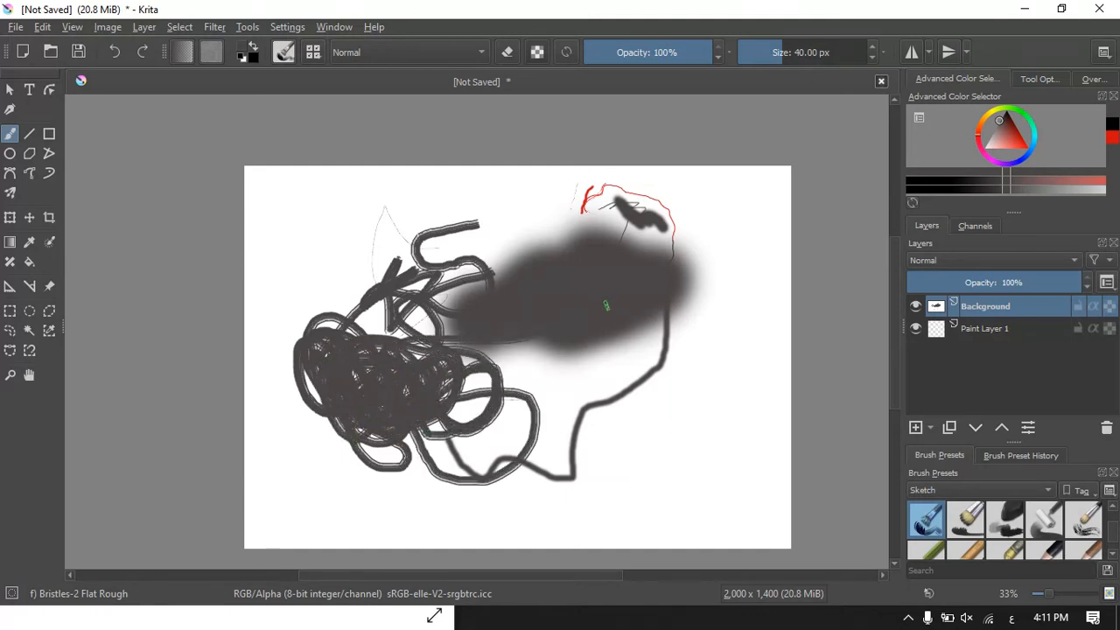
{"action": "mouse_move", "coordinate": [580, 343]}
{"action": "left_mouse_down"}
{"action": "mouse_move", "coordinate": [548, 385]}
{"action": "mouse_move", "coordinate": [625, 368]}
{"action": "mouse_move", "coordinate": [602, 411]}
{"action": "mouse_move", "coordinate": [643, 397]}
{"action": "mouse_move", "coordinate": [623, 433]}
{"action": "mouse_move", "coordinate": [655, 425]}
{"action": "mouse_move", "coordinate": [651, 453]}
{"action": "mouse_move", "coordinate": [670, 453]}
{"action": "mouse_move", "coordinate": [677, 482]}
{"action": "mouse_move", "coordinate": [702, 469]}
{"action": "left_mouse_up"}
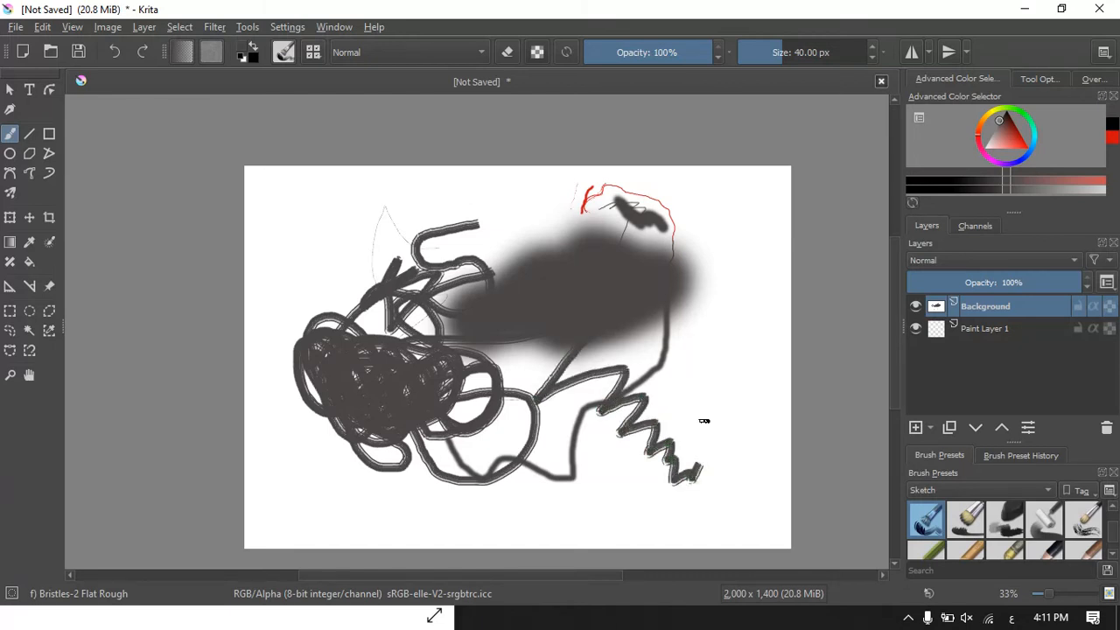
{"action": "mouse_move", "coordinate": [705, 428]}
{"action": "left_mouse_down"}
{"action": "mouse_move", "coordinate": [743, 281]}
{"action": "mouse_move", "coordinate": [747, 211]}
{"action": "mouse_move", "coordinate": [727, 247]}
{"action": "mouse_move", "coordinate": [721, 209]}
{"action": "mouse_move", "coordinate": [706, 224]}
{"action": "mouse_move", "coordinate": [706, 303]}
{"action": "mouse_move", "coordinate": [660, 303]}
{"action": "mouse_move", "coordinate": [685, 289]}
{"action": "left_mouse_up"}
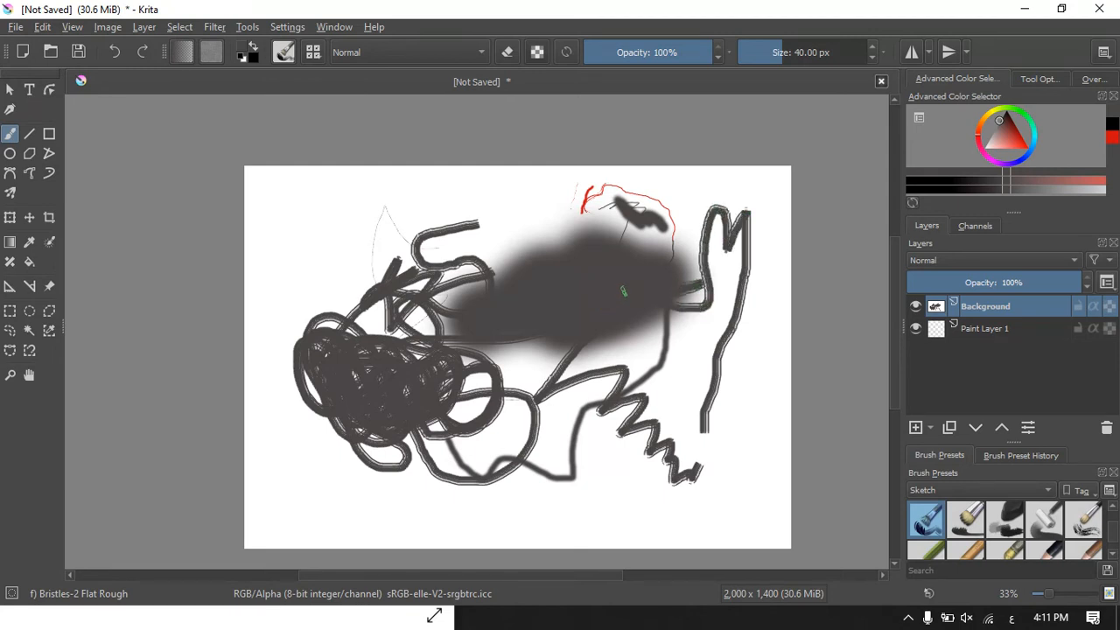
Step: Undo the bristle strokes and the earlier dark grey test strokes, back to the traced hair outline
{"action": "key", "text": "ctrl+z"}
{"action": "key", "text": "ctrl+z"}
{"action": "key", "text": "ctrl+z"}
{"action": "key", "text": "ctrl+z"}
{"action": "key", "text": "ctrl+z"}
{"action": "key", "text": "ctrl+z"}
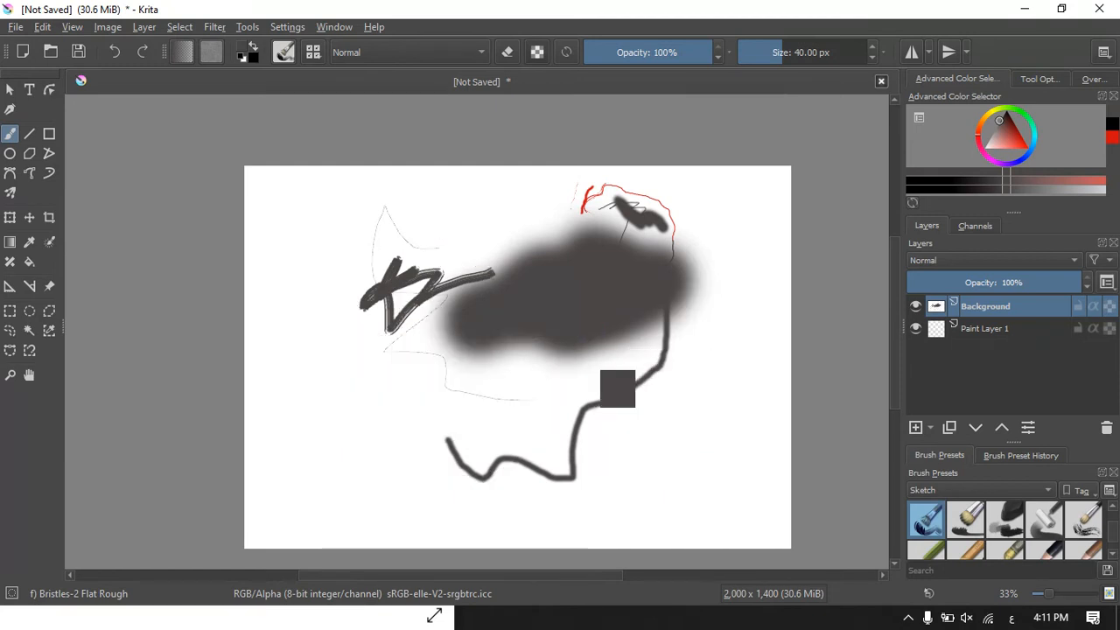
{"action": "key", "text": "ctrl+z"}
{"action": "key", "text": "ctrl+z"}
{"action": "key", "text": "ctrl+z"}
{"action": "key", "text": "ctrl+z"}
{"action": "key", "text": "ctrl+z"}
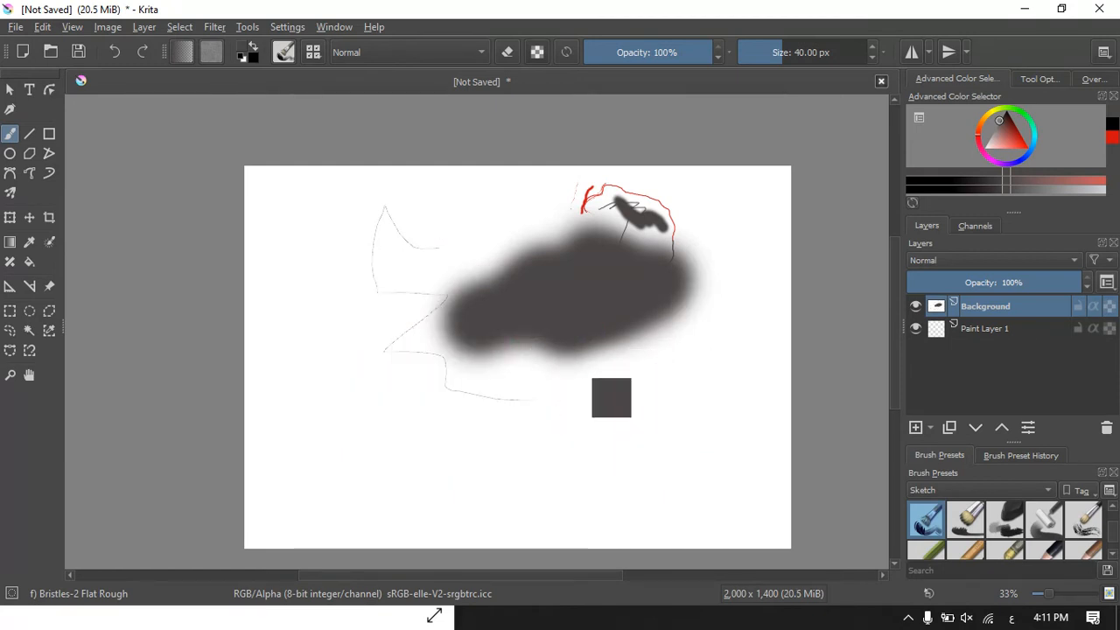
{"action": "key", "text": "ctrl+z"}
{"action": "key", "text": "ctrl+z"}
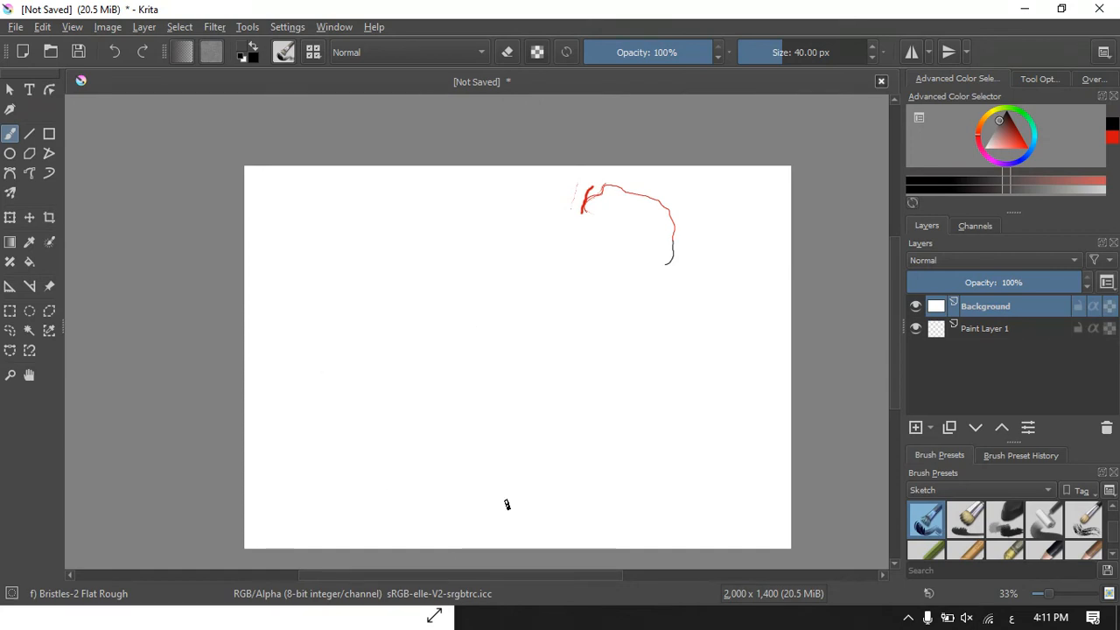
Step: Switch to the Freepik page in Chrome and browse the illustrations in the friends search results
{"action": "key", "text": "super"}
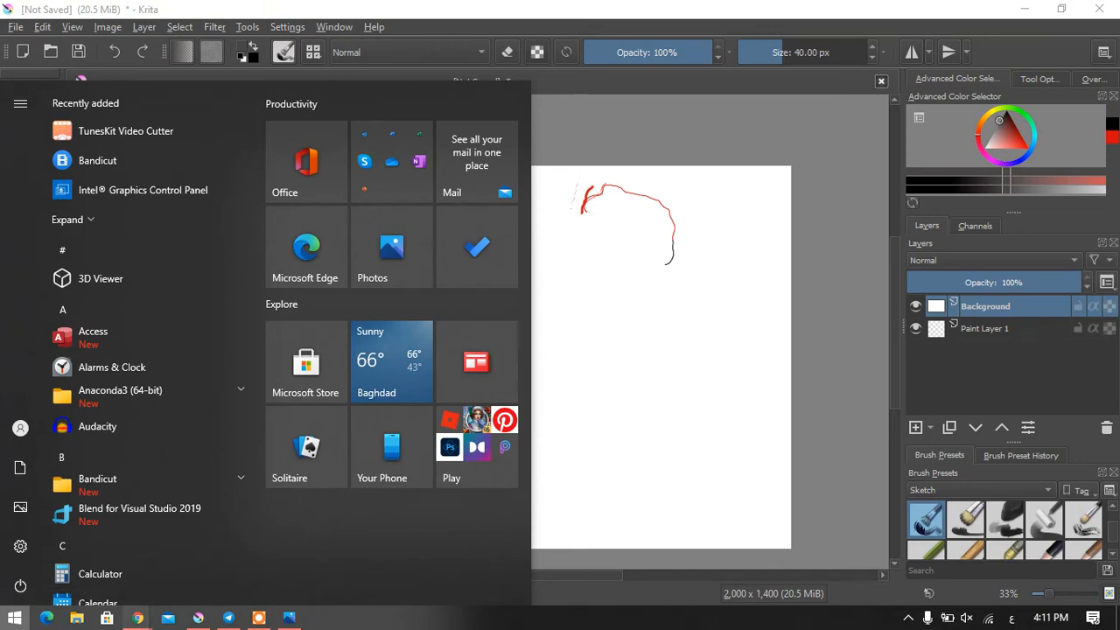
{"action": "mouse_move", "coordinate": [137, 618]}
{"action": "left_click", "coordinate": [91, 550]}
{"action": "left_click", "coordinate": [363, 14]}
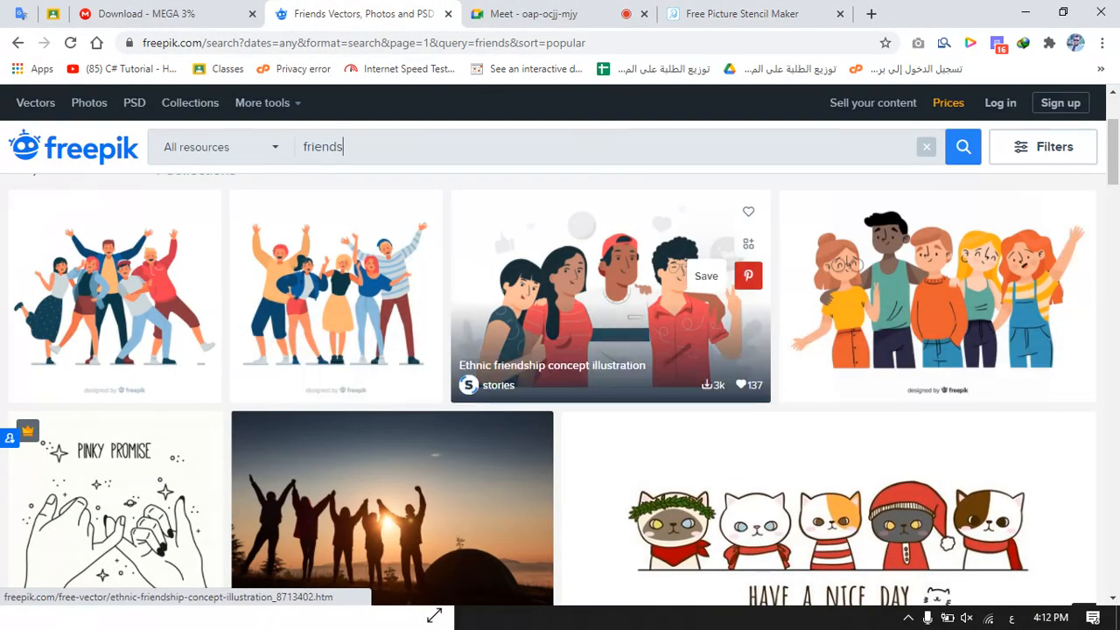
{"action": "scroll", "coordinate": [560, 393], "scroll_direction": "down", "scroll_amount": 3}
{"action": "scroll", "coordinate": [560, 394], "scroll_direction": "up", "scroll_amount": 4}
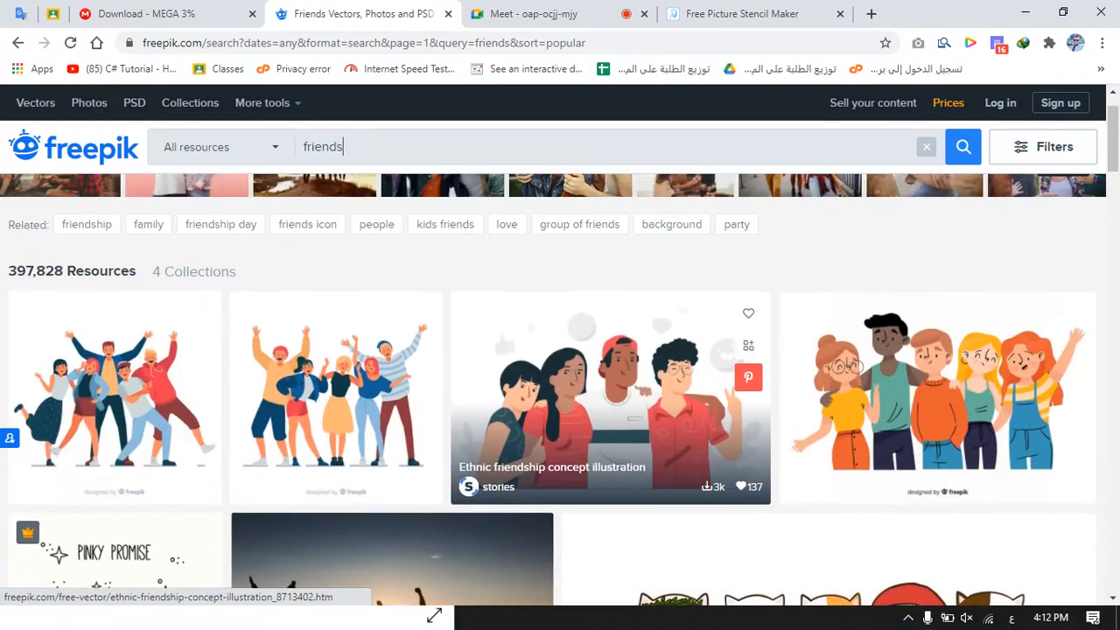
{"action": "scroll", "coordinate": [1012, 331], "scroll_direction": "down", "scroll_amount": 10}
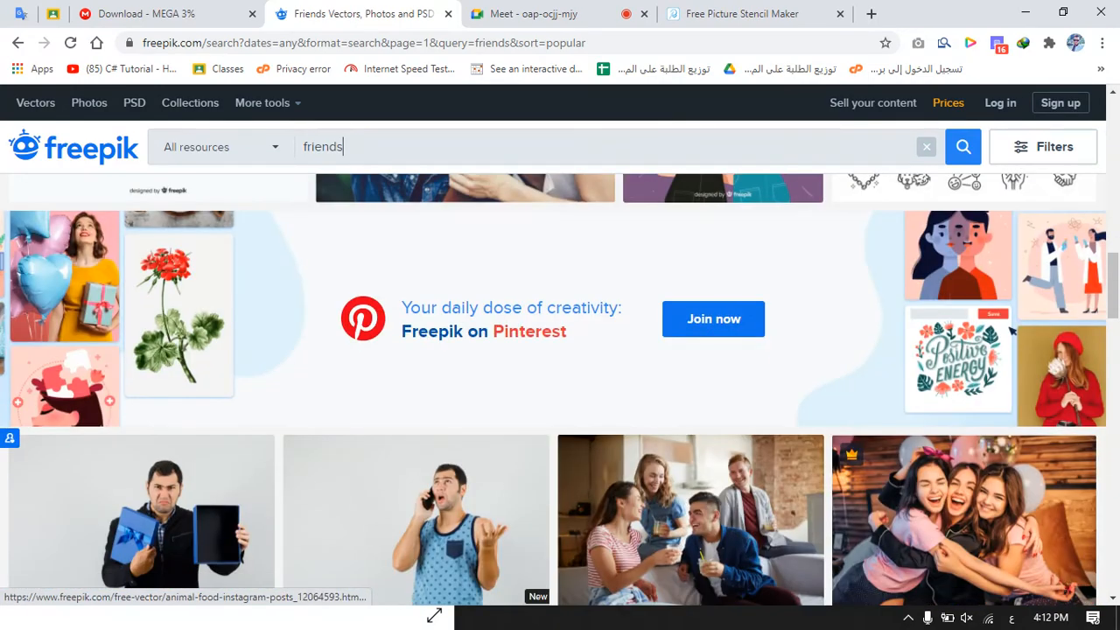
{"action": "scroll", "coordinate": [1012, 331], "scroll_direction": "up", "scroll_amount": 3}
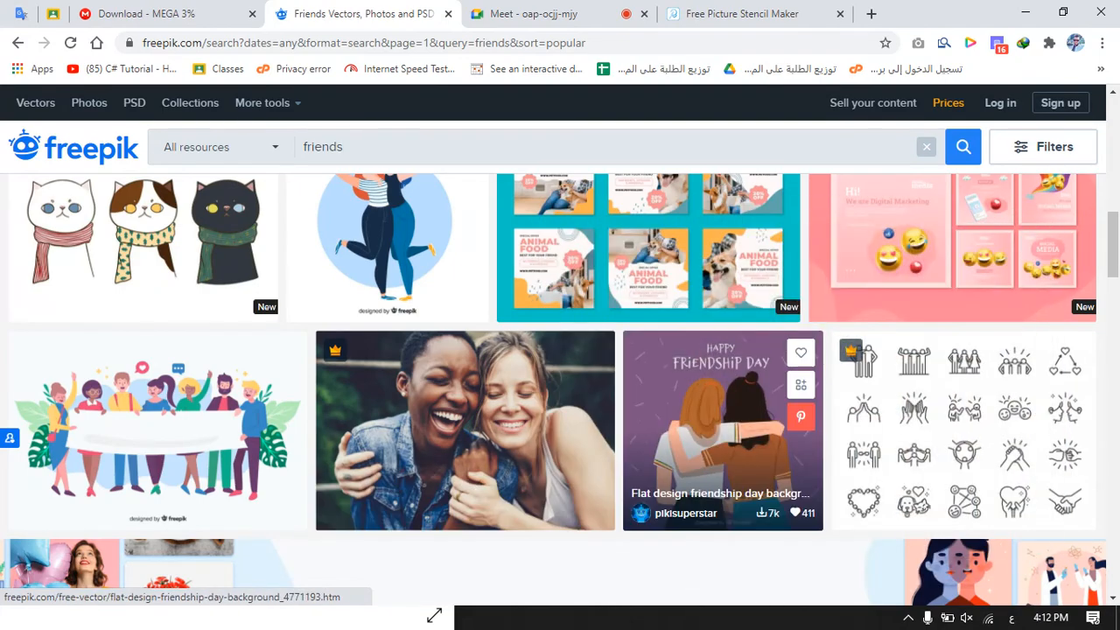
{"action": "scroll", "coordinate": [560, 389], "scroll_direction": "down", "scroll_amount": 5}
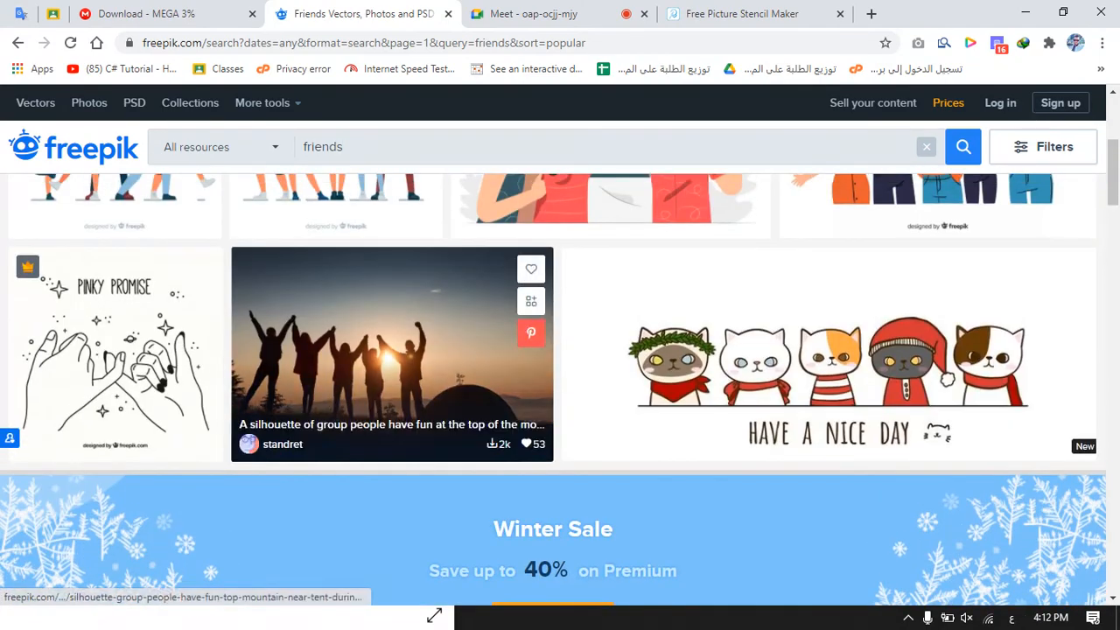
{"action": "scroll", "coordinate": [351, 411], "scroll_direction": "up", "scroll_amount": 3}
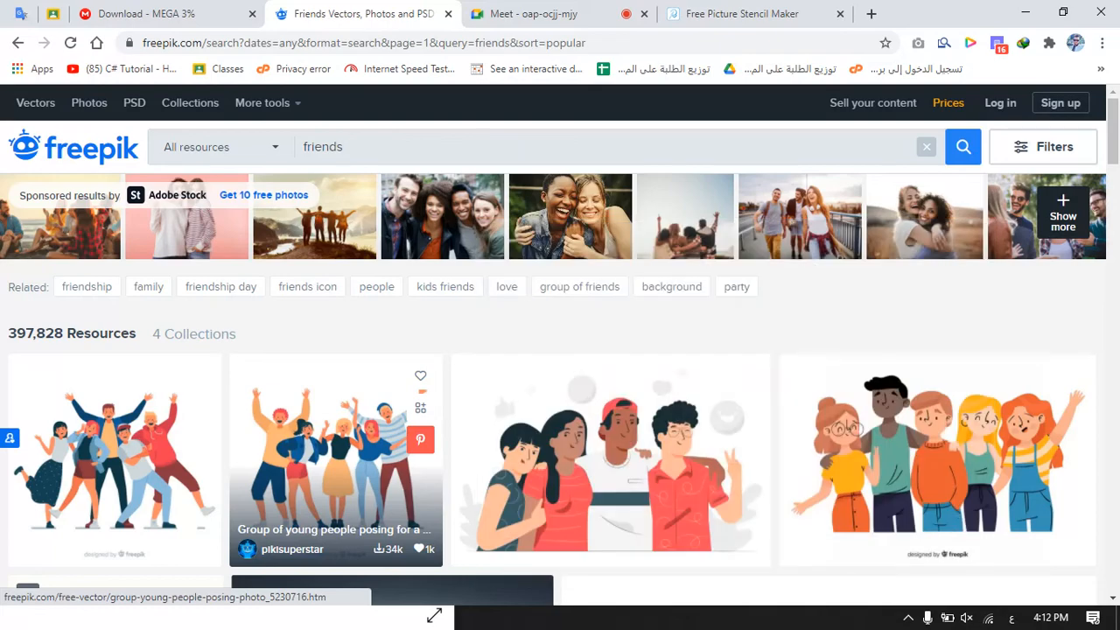
Step: Open the vector of five young people posing, examine its image and free download option, and close the preview
{"action": "left_click", "coordinate": [336, 456]}
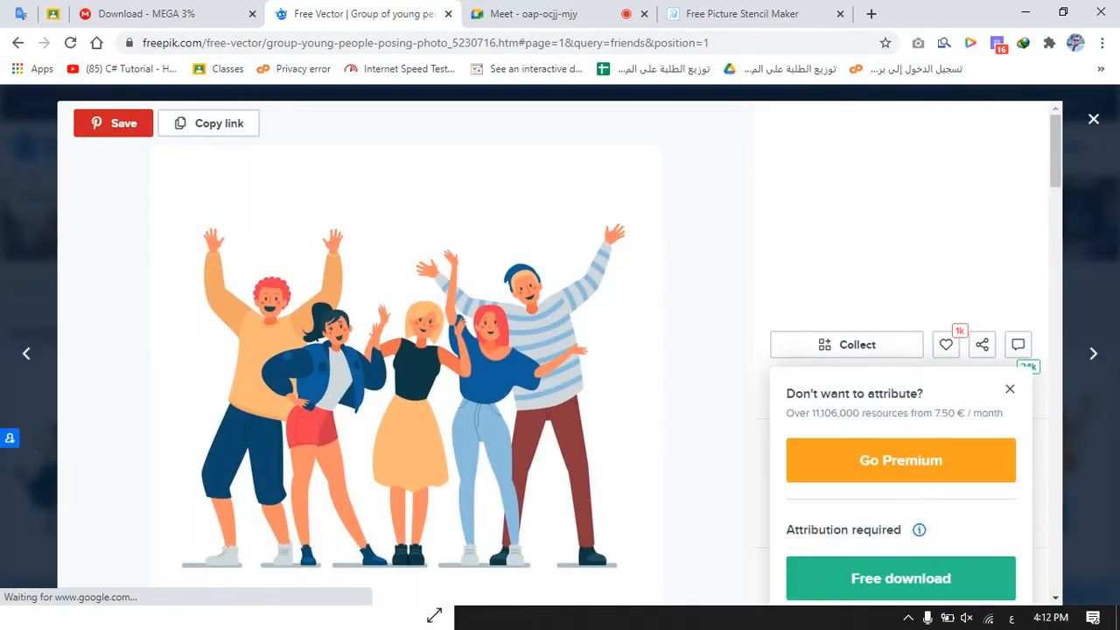
{"action": "left_click", "coordinate": [901, 594]}
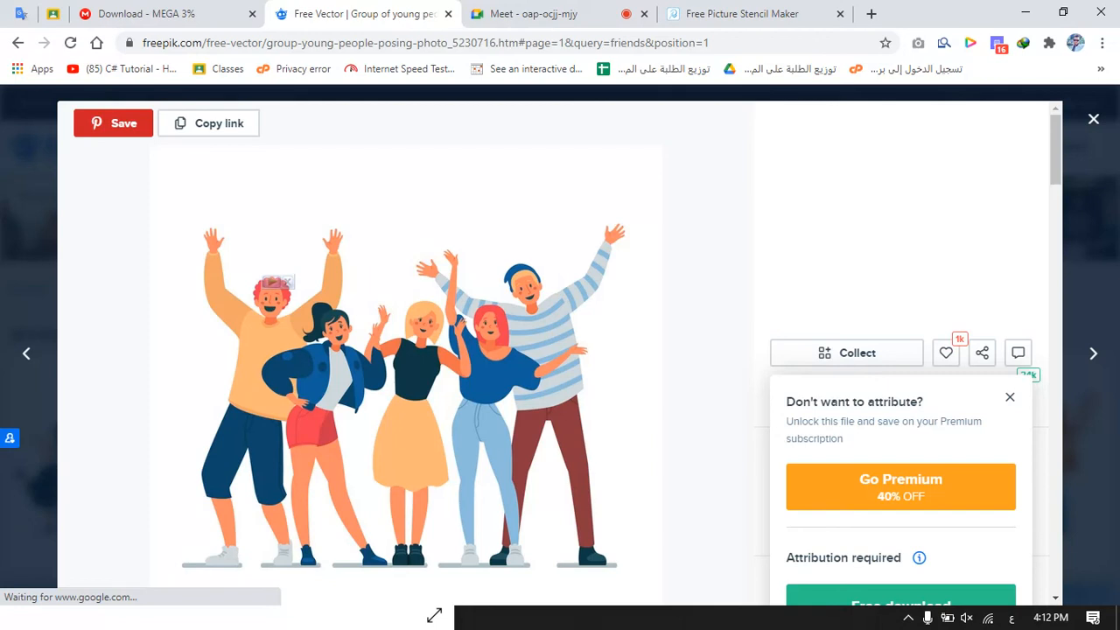
{"action": "scroll", "coordinate": [560, 350], "scroll_direction": "down", "scroll_amount": 1}
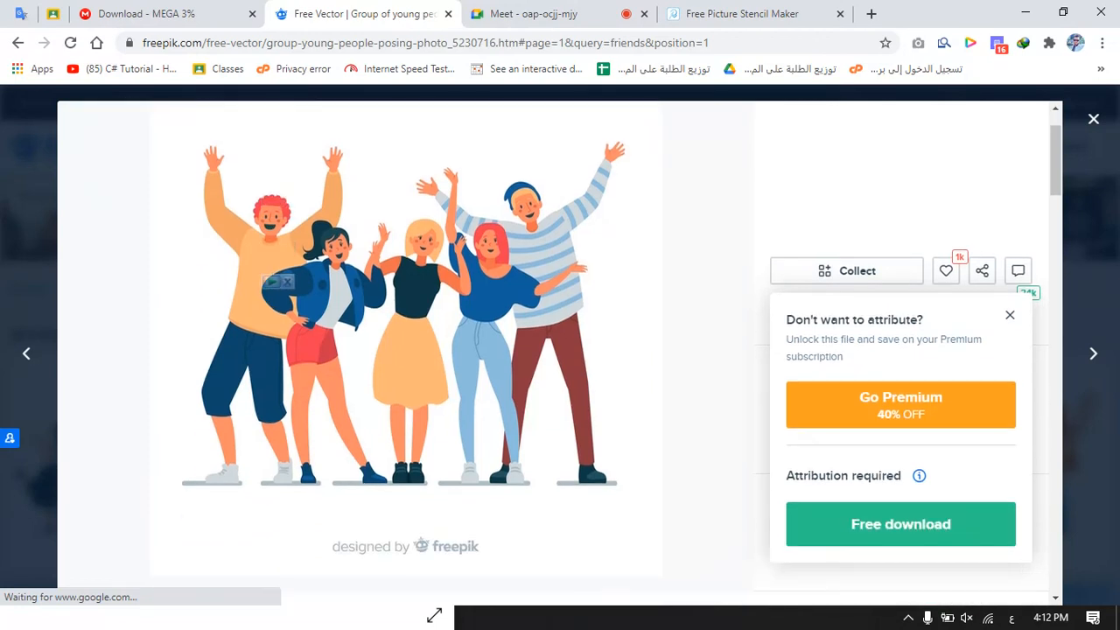
{"action": "scroll", "coordinate": [560, 350], "scroll_direction": "down", "scroll_amount": 2}
{"action": "scroll", "coordinate": [560, 350], "scroll_direction": "up", "scroll_amount": 2}
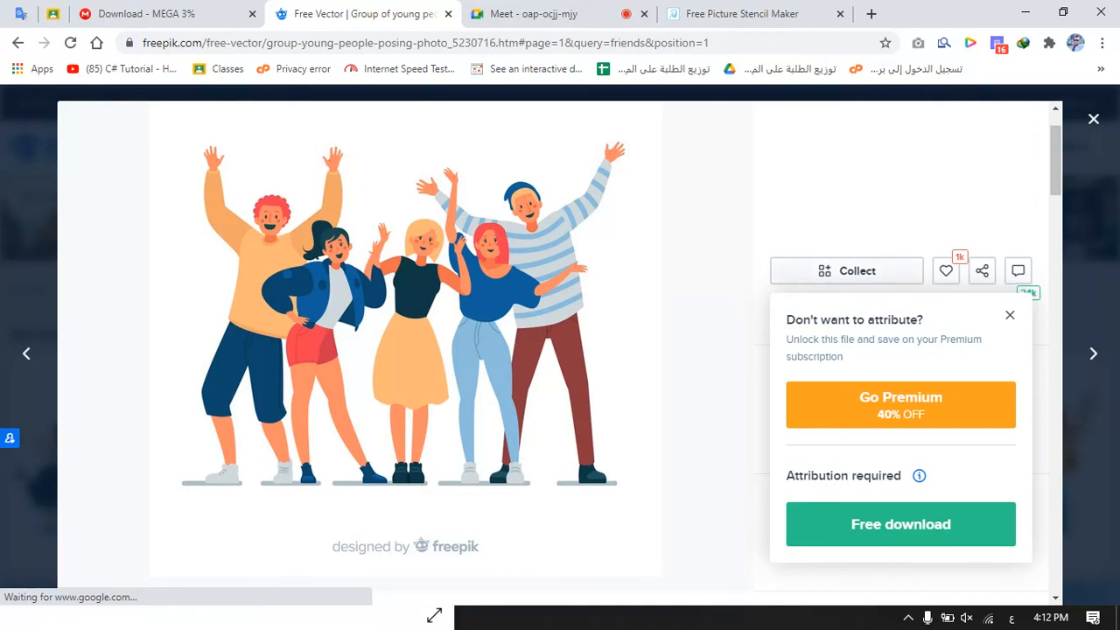
{"action": "scroll", "coordinate": [560, 350], "scroll_direction": "up", "scroll_amount": 1}
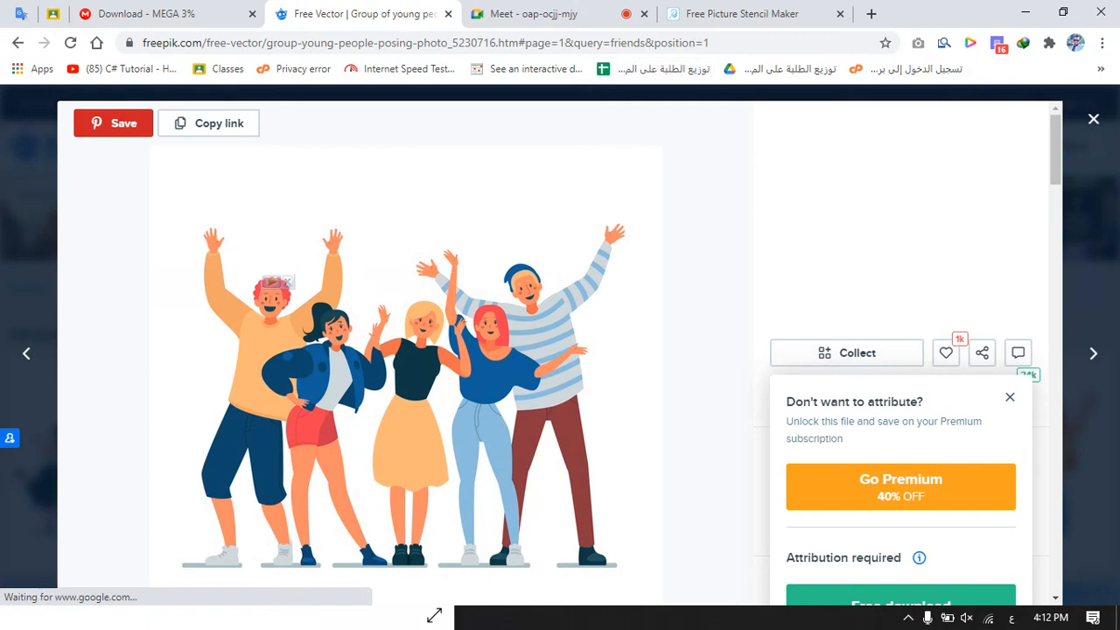
{"action": "left_click", "coordinate": [1093, 119]}
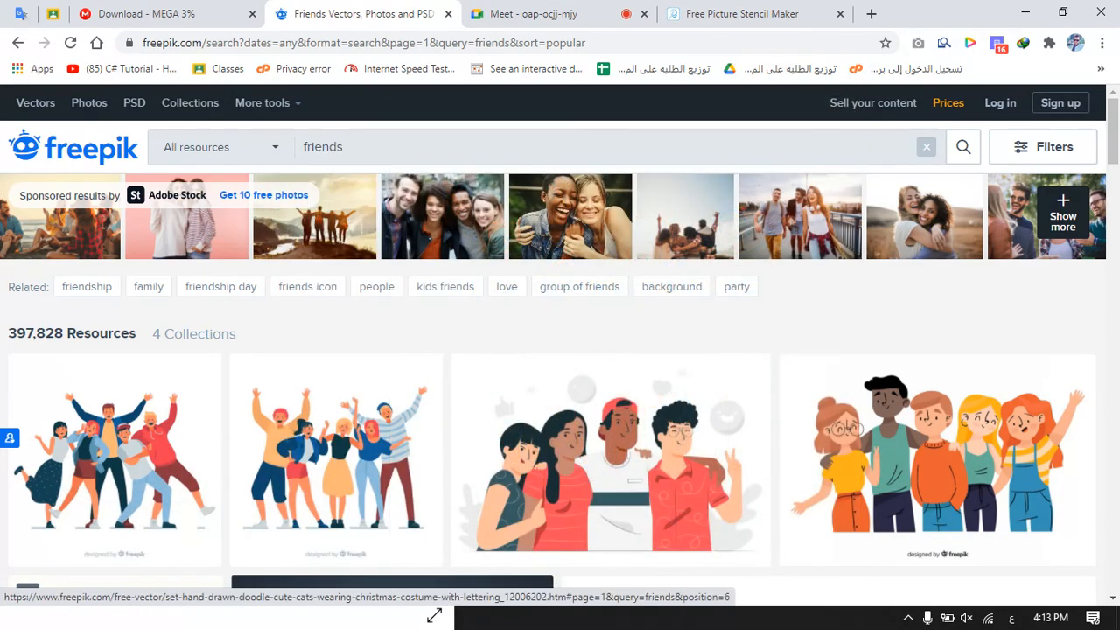
{"action": "left_click", "coordinate": [908, 618]}
{"action": "left_click", "coordinate": [892, 587]}
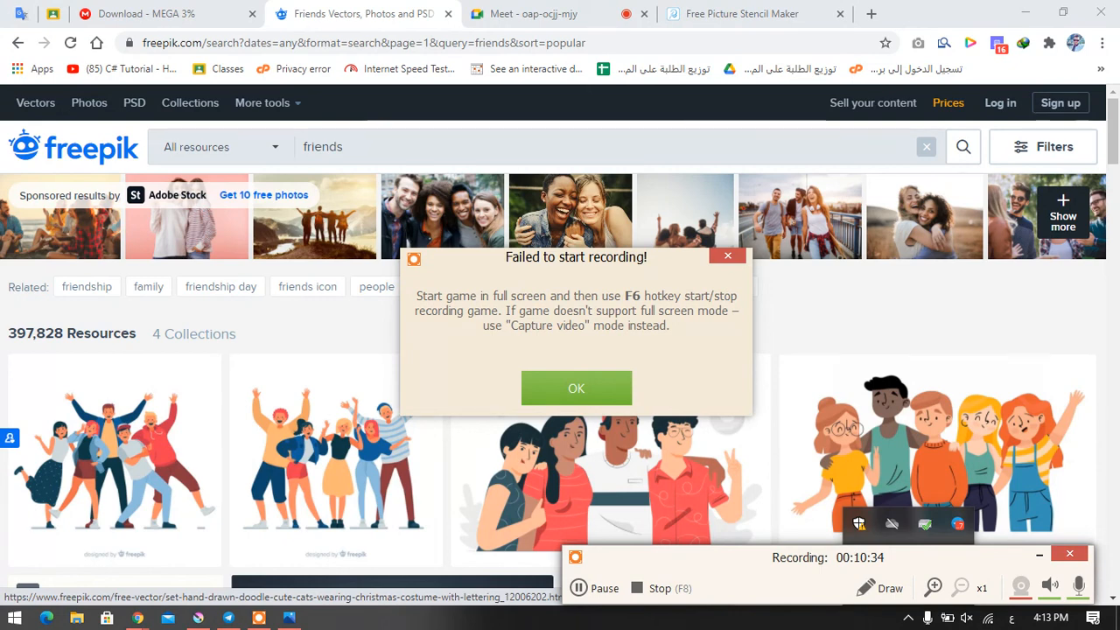